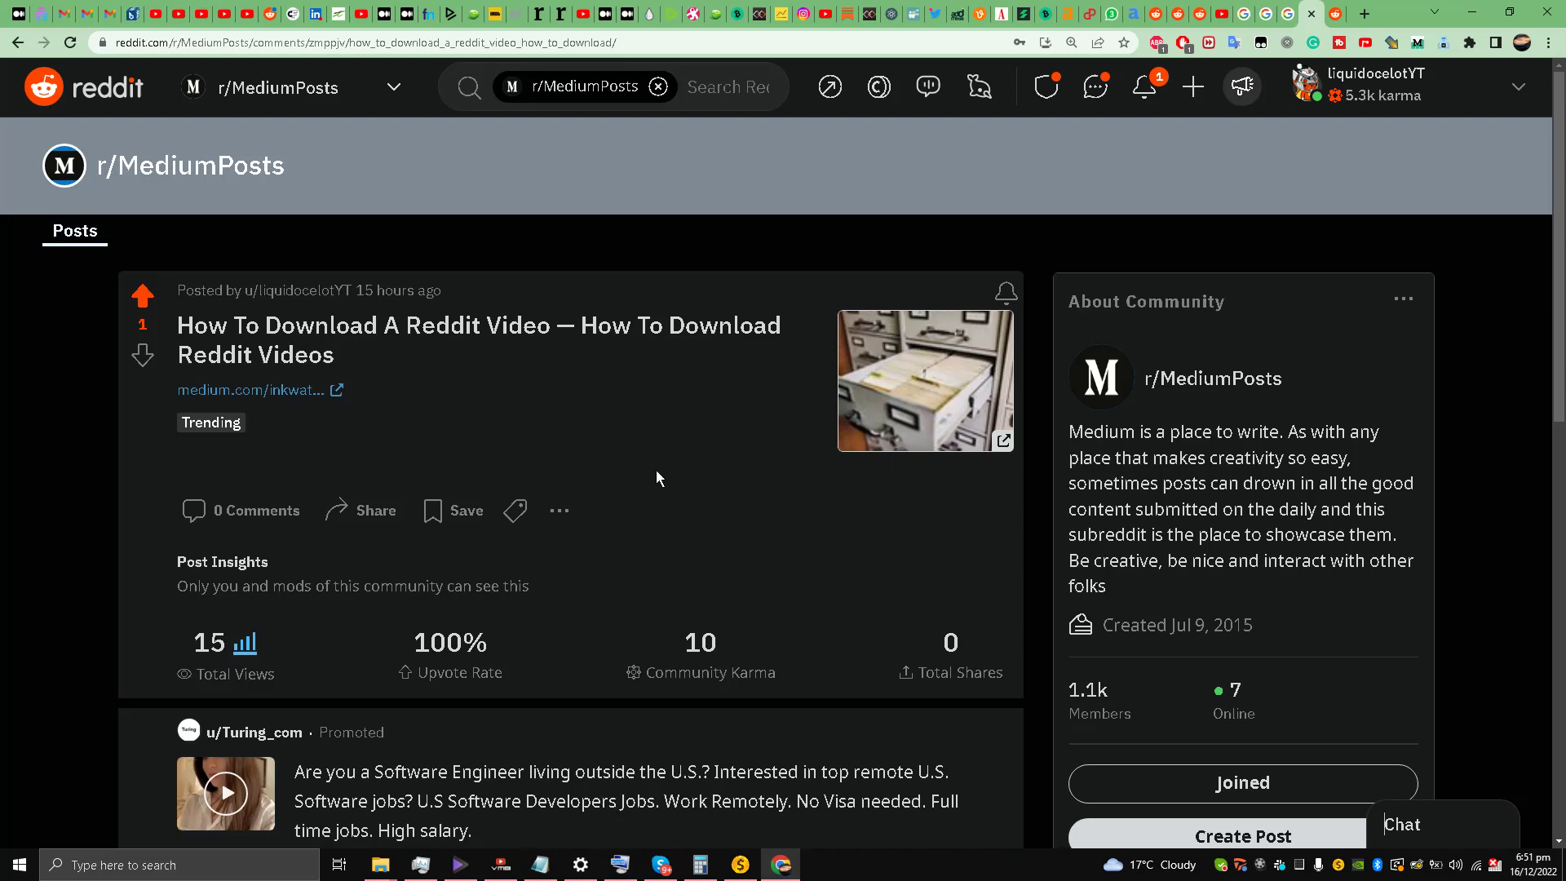
- Switch to the Chrome tab with the Medium article 'How To Self-Promote Your Medium Stories On Reddit'
left_click(501, 865)
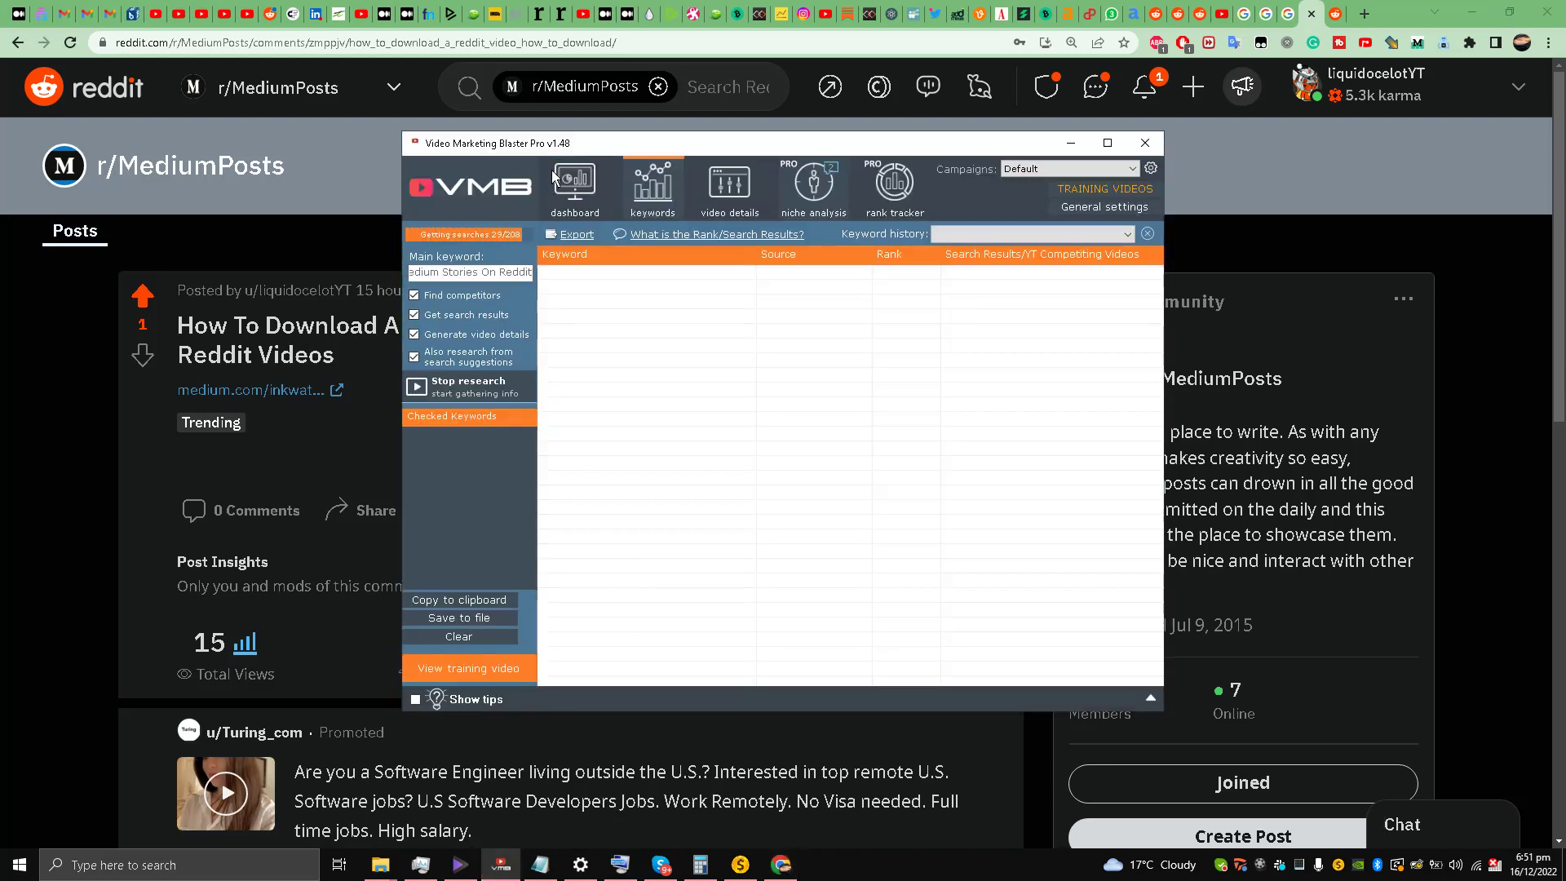
left_click(620, 13)
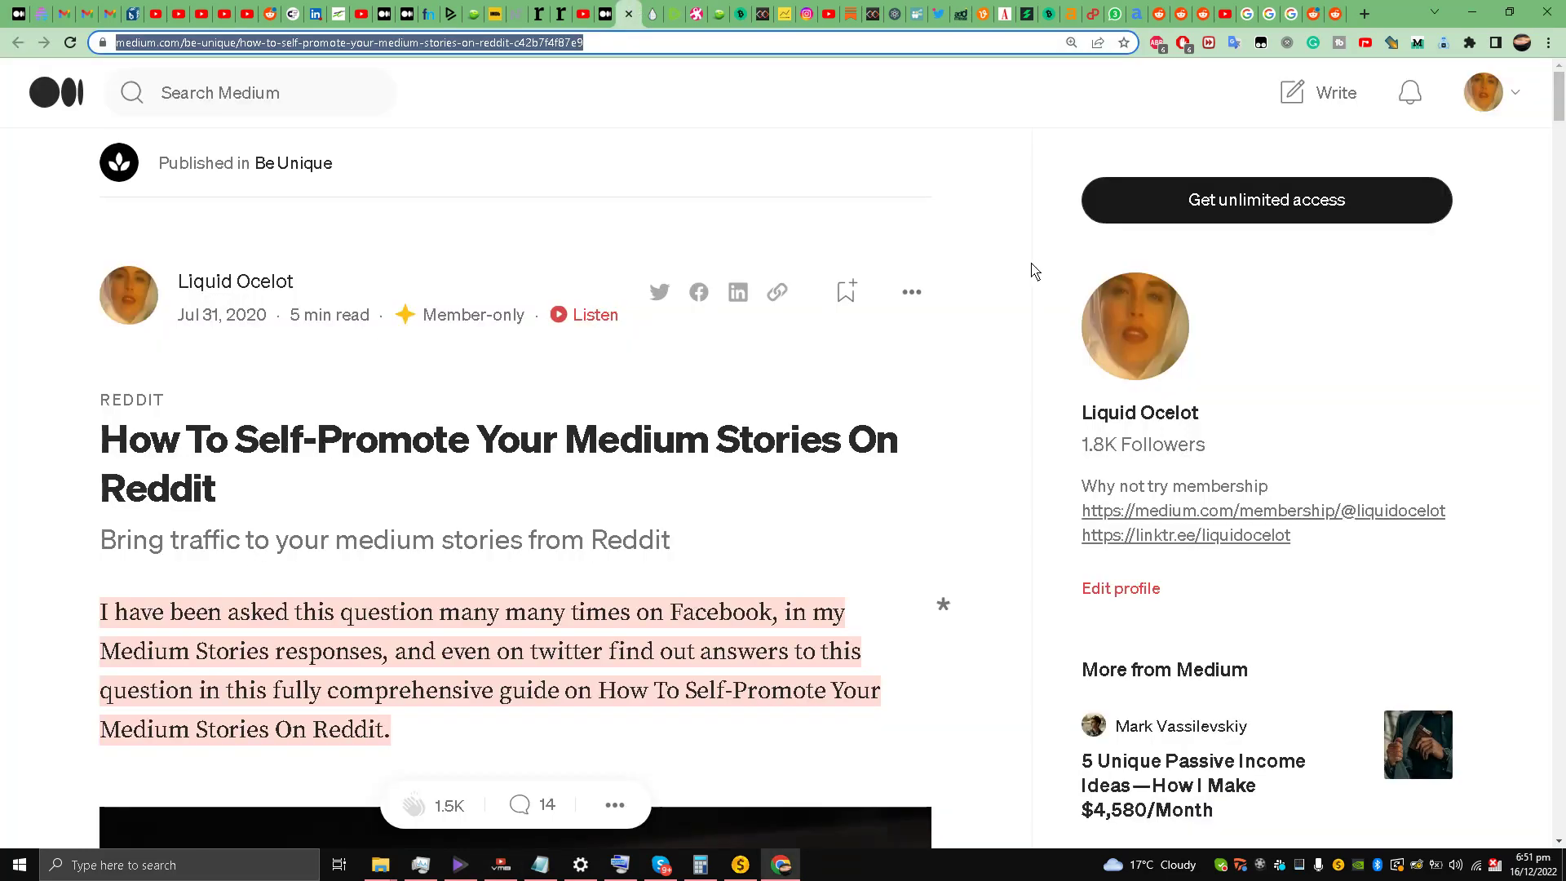
- Switch back to the r/MediumPosts post tab in Chrome
left_click(1320, 11)
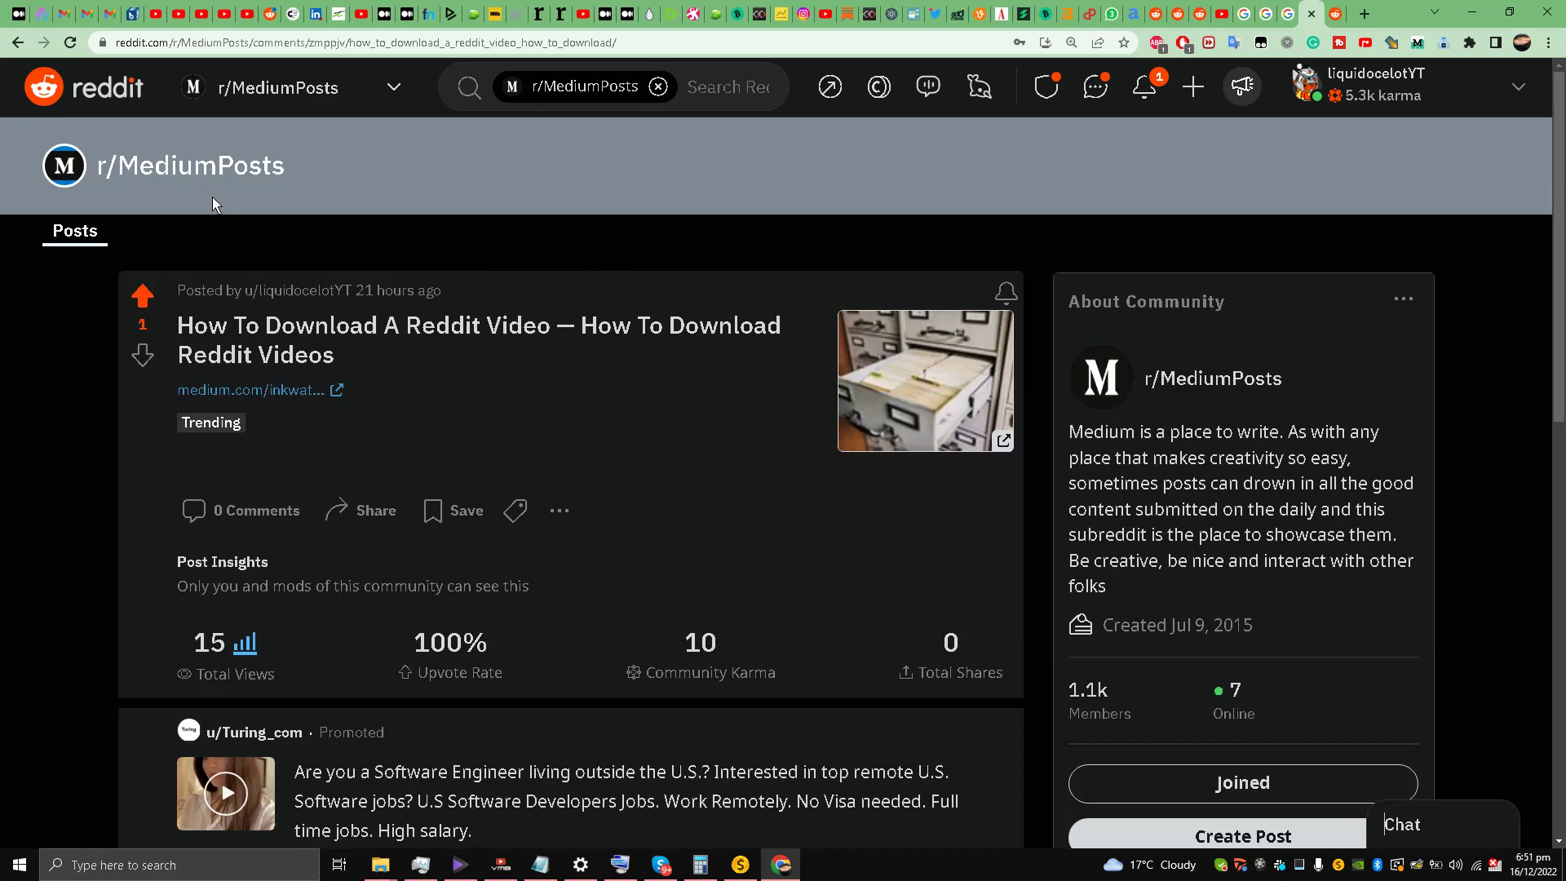
- Start a new link post in r/MediumPosts and paste the Medium article URL
scroll(708, 402, "down", 3)
scroll(790, 476, "up", 3)
scroll(795, 545, "down", 2)
scroll(796, 552, "up", 2)
scroll(690, 552, "down", 3)
scroll(767, 576, "up", 3)
scroll(778, 560, "down", 1)
scroll(779, 559, "down", 1)
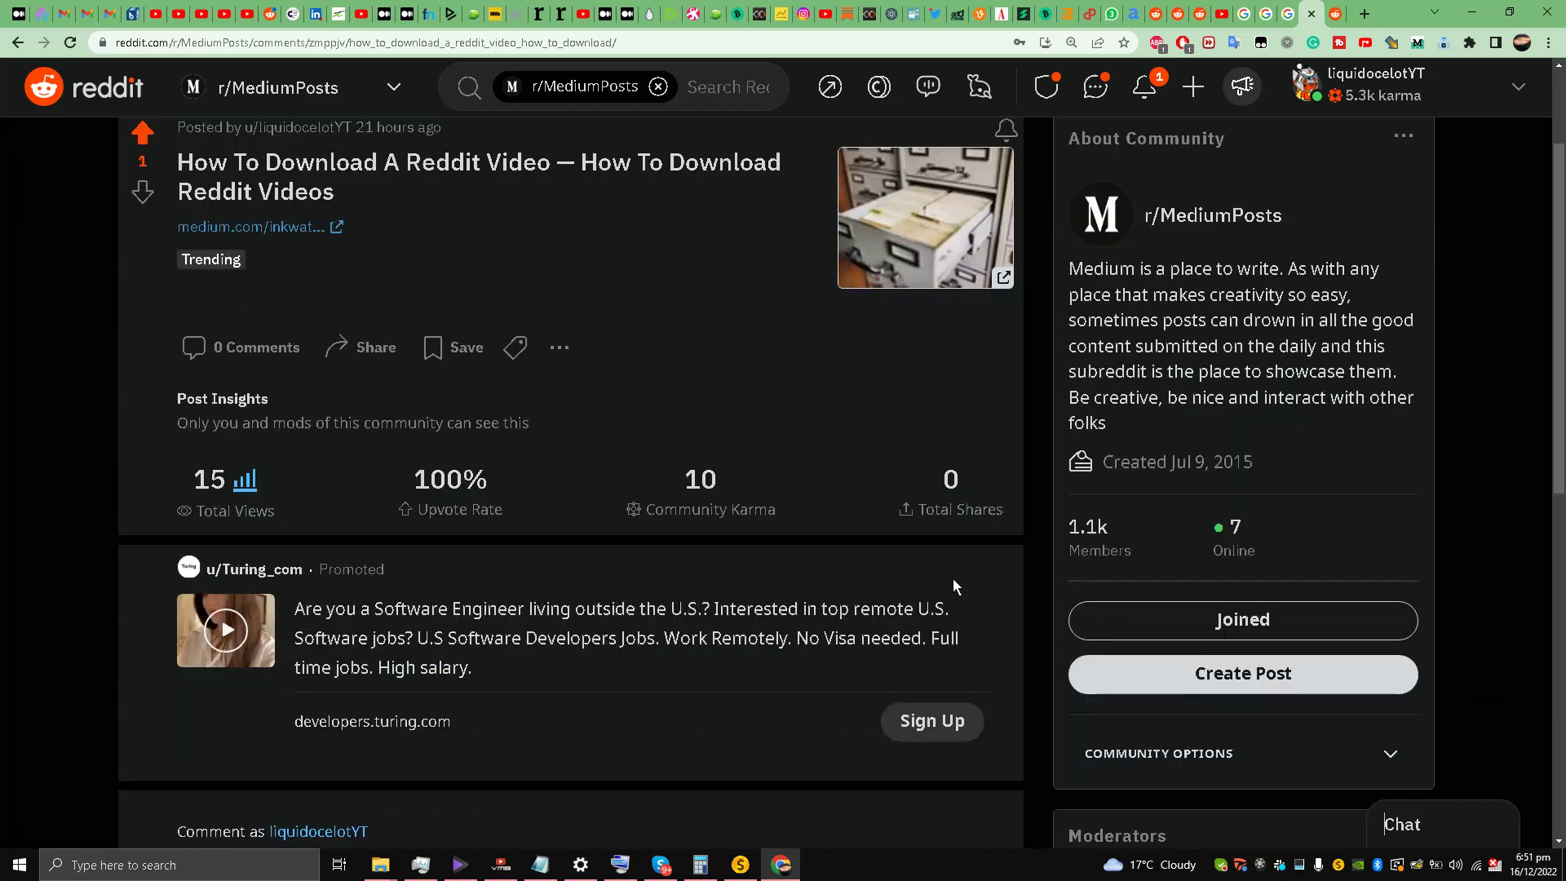
left_click(1243, 673)
left_click(608, 327)
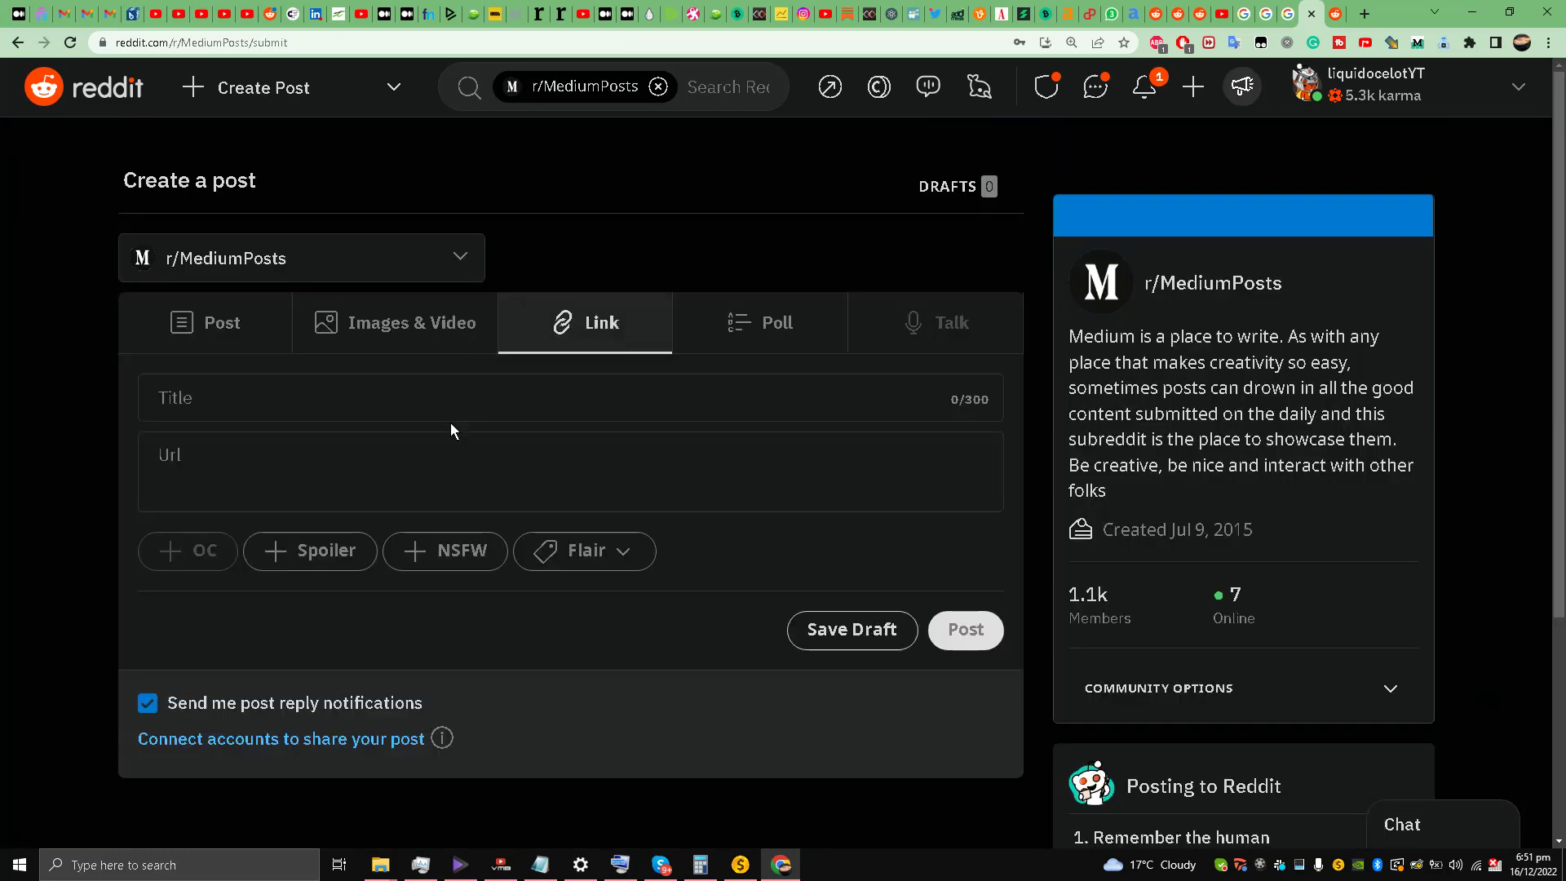
left_click(449, 463)
right_click(449, 463)
left_click(575, 589)
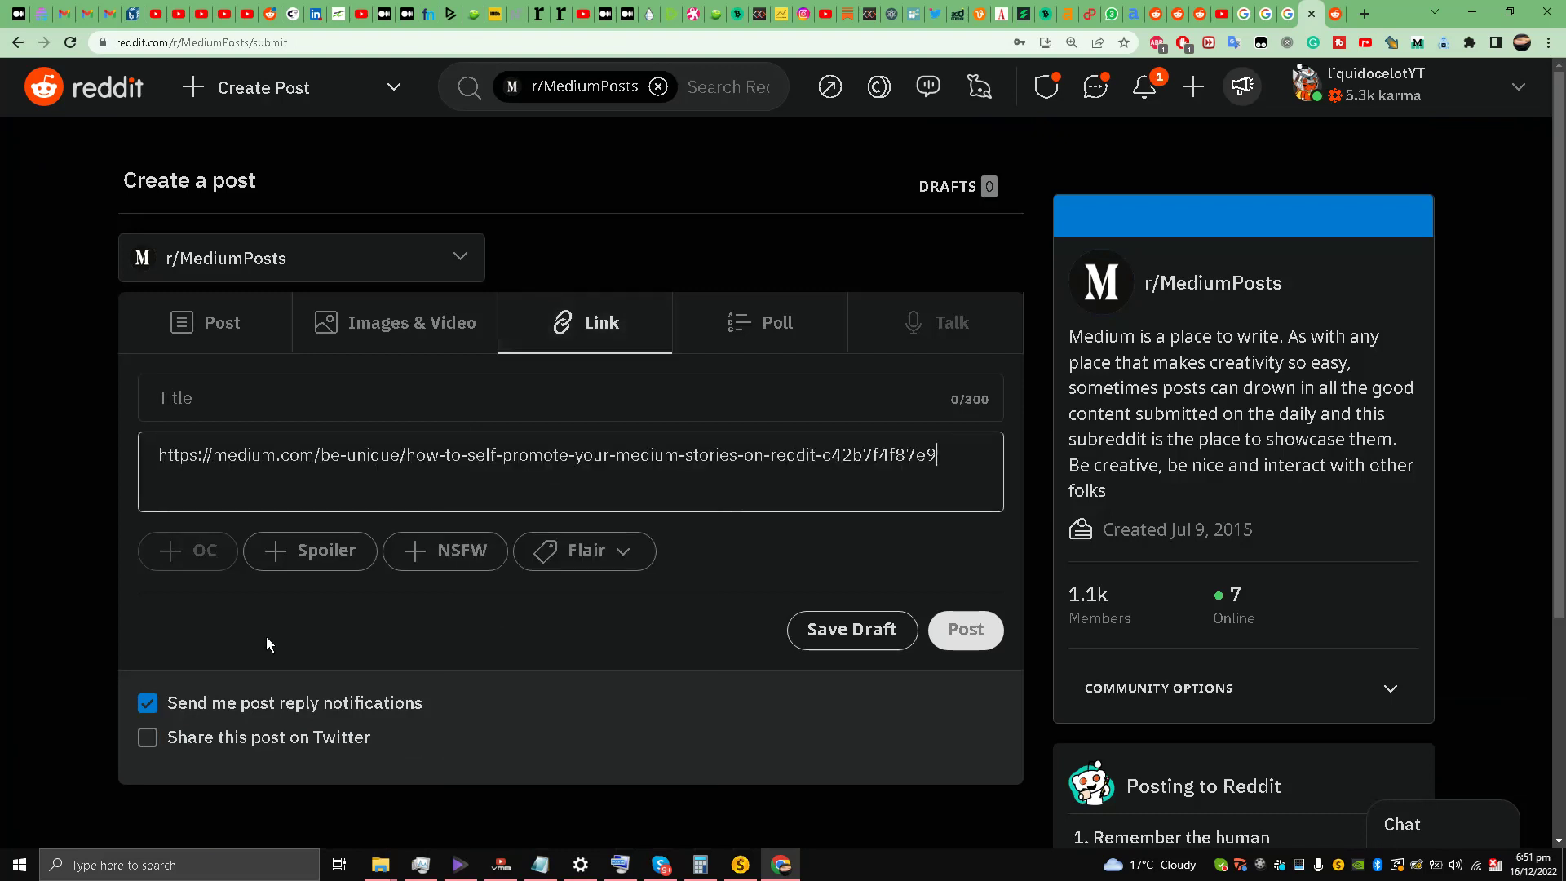
- Share it on Twitter, add the Trending flair, and submit the post
left_click(245, 743)
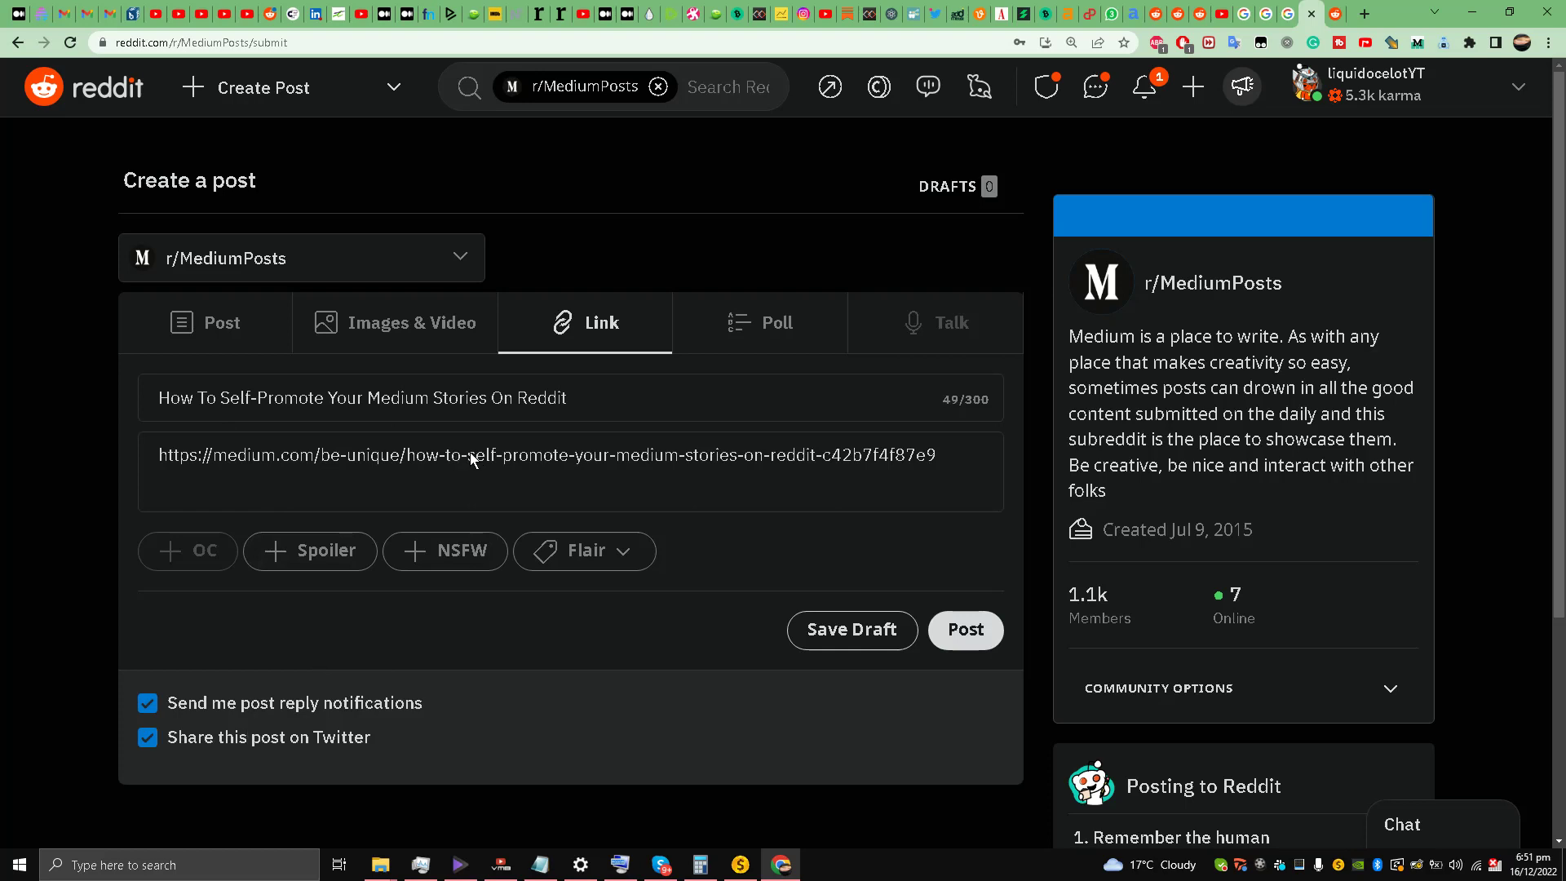
left_click(604, 551)
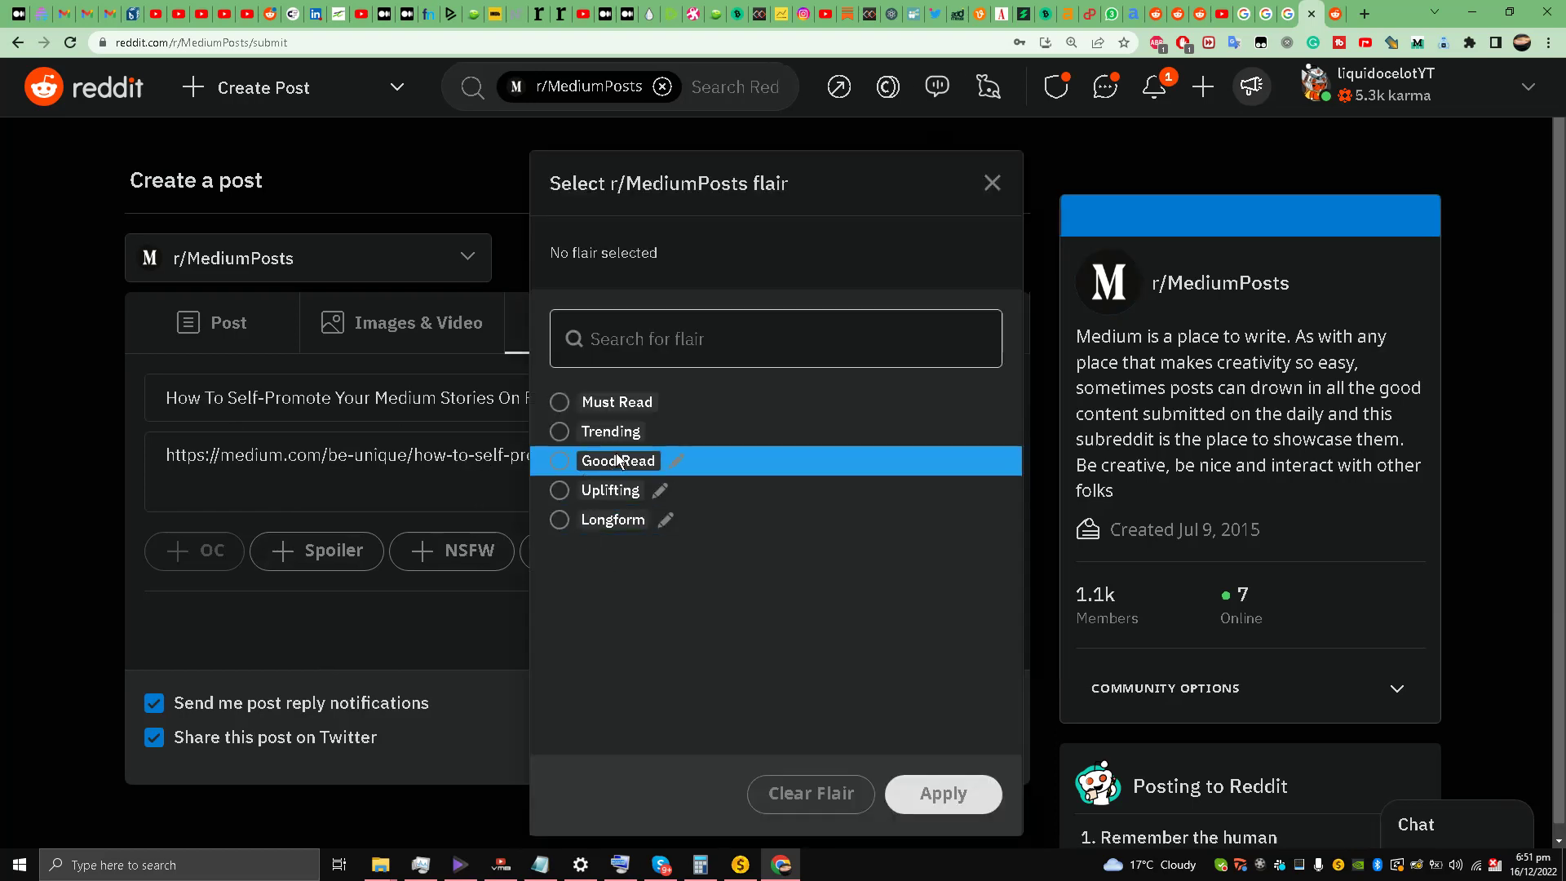
left_click(667, 429)
left_click(970, 795)
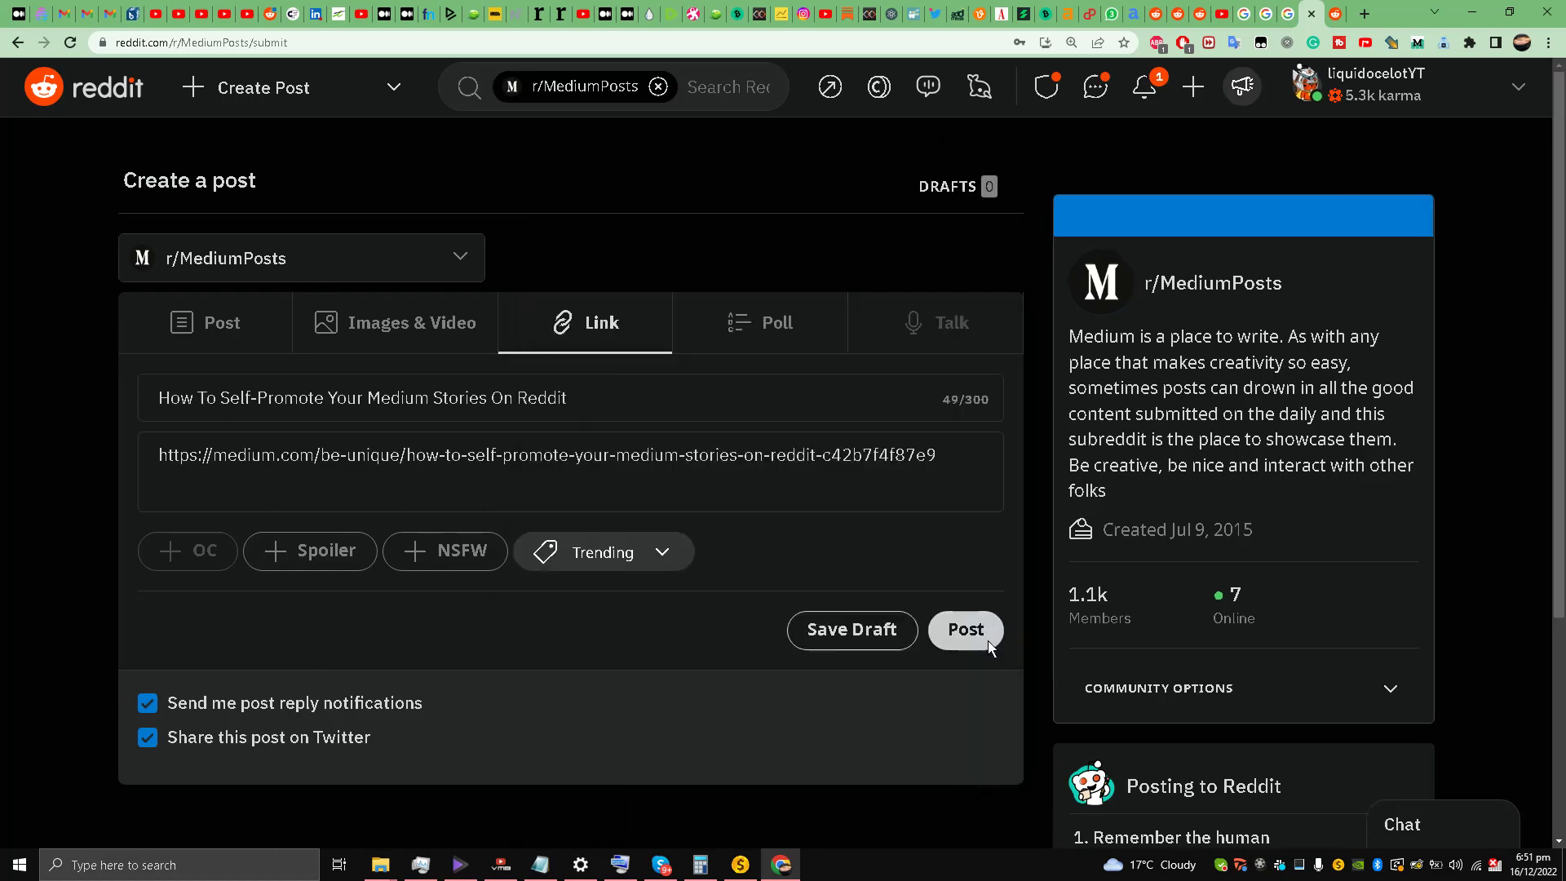
left_click(972, 630)
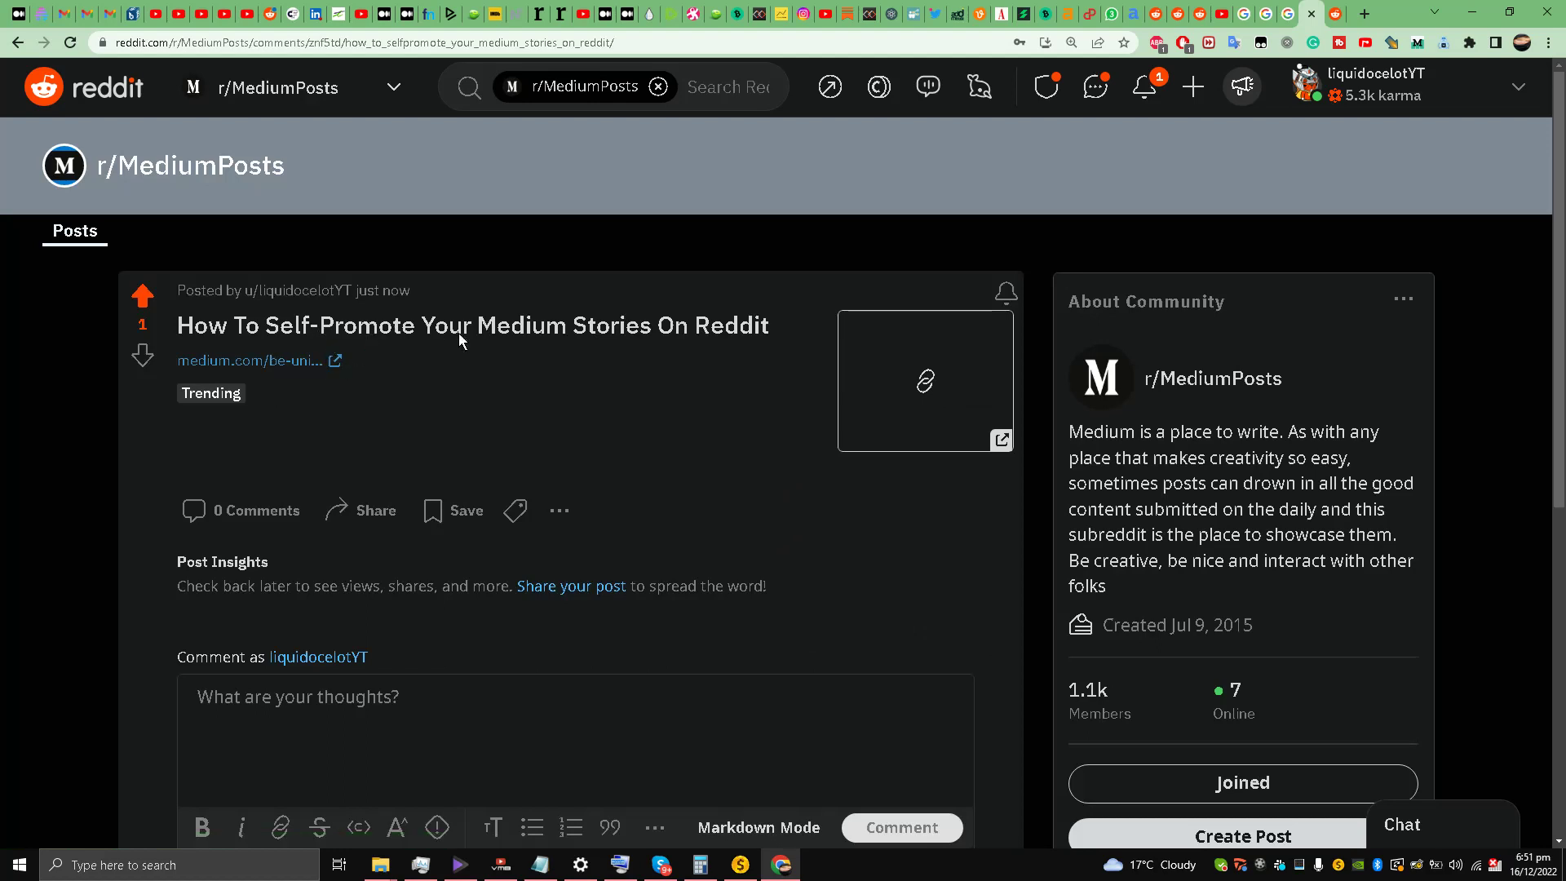
- In r/MediumAuthors, submit a link post with the pasted article URL, shared on Twitter
left_click(1331, 14)
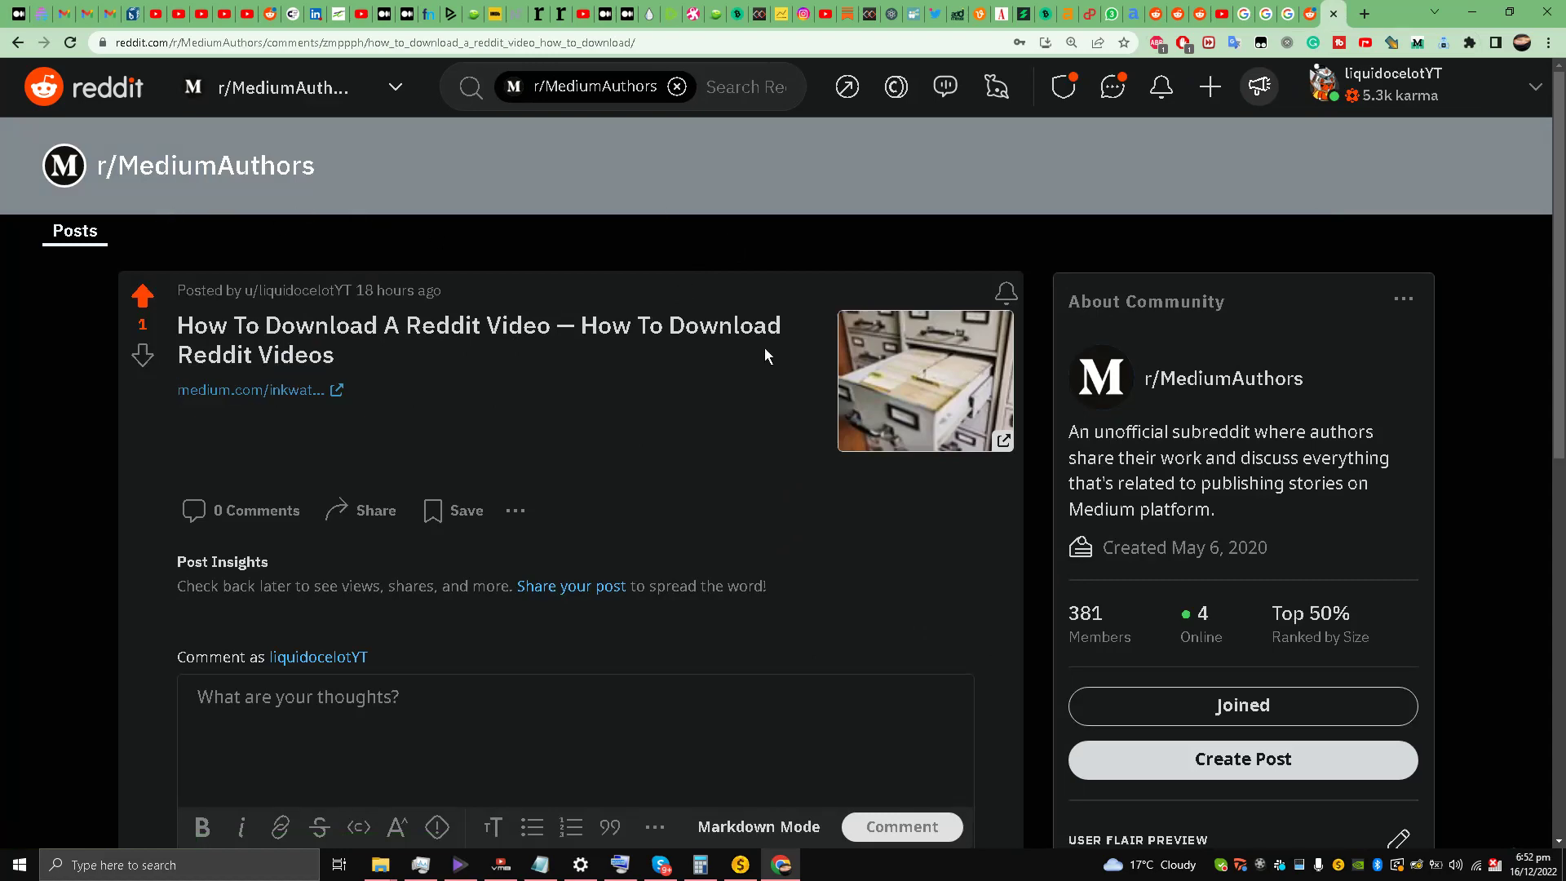
scroll(989, 486, "down", 4)
left_click(1255, 450)
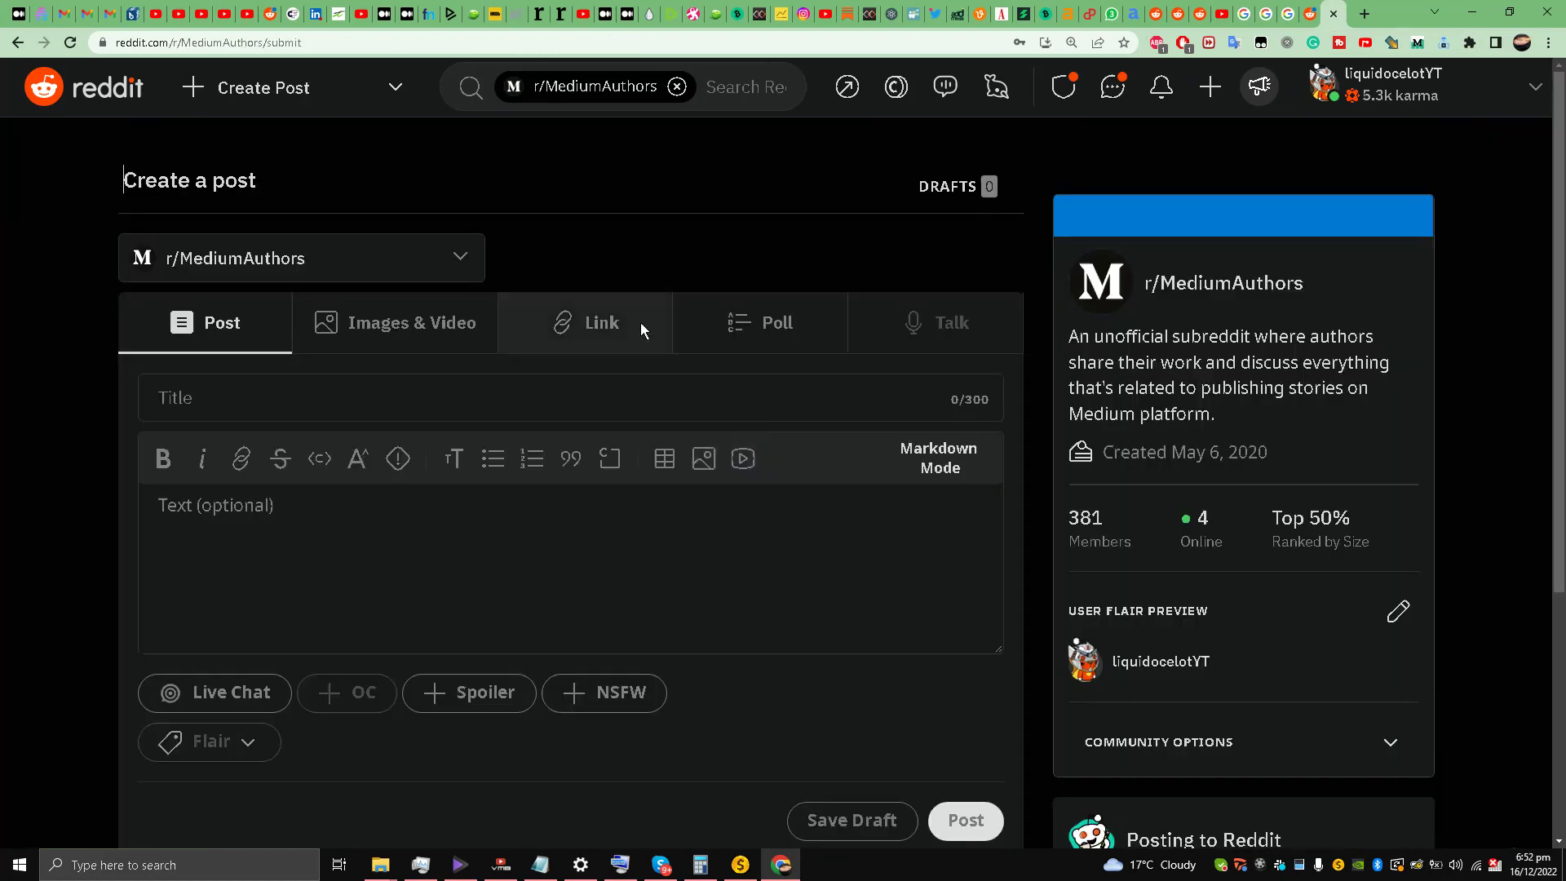
left_click(638, 320)
right_click(389, 463)
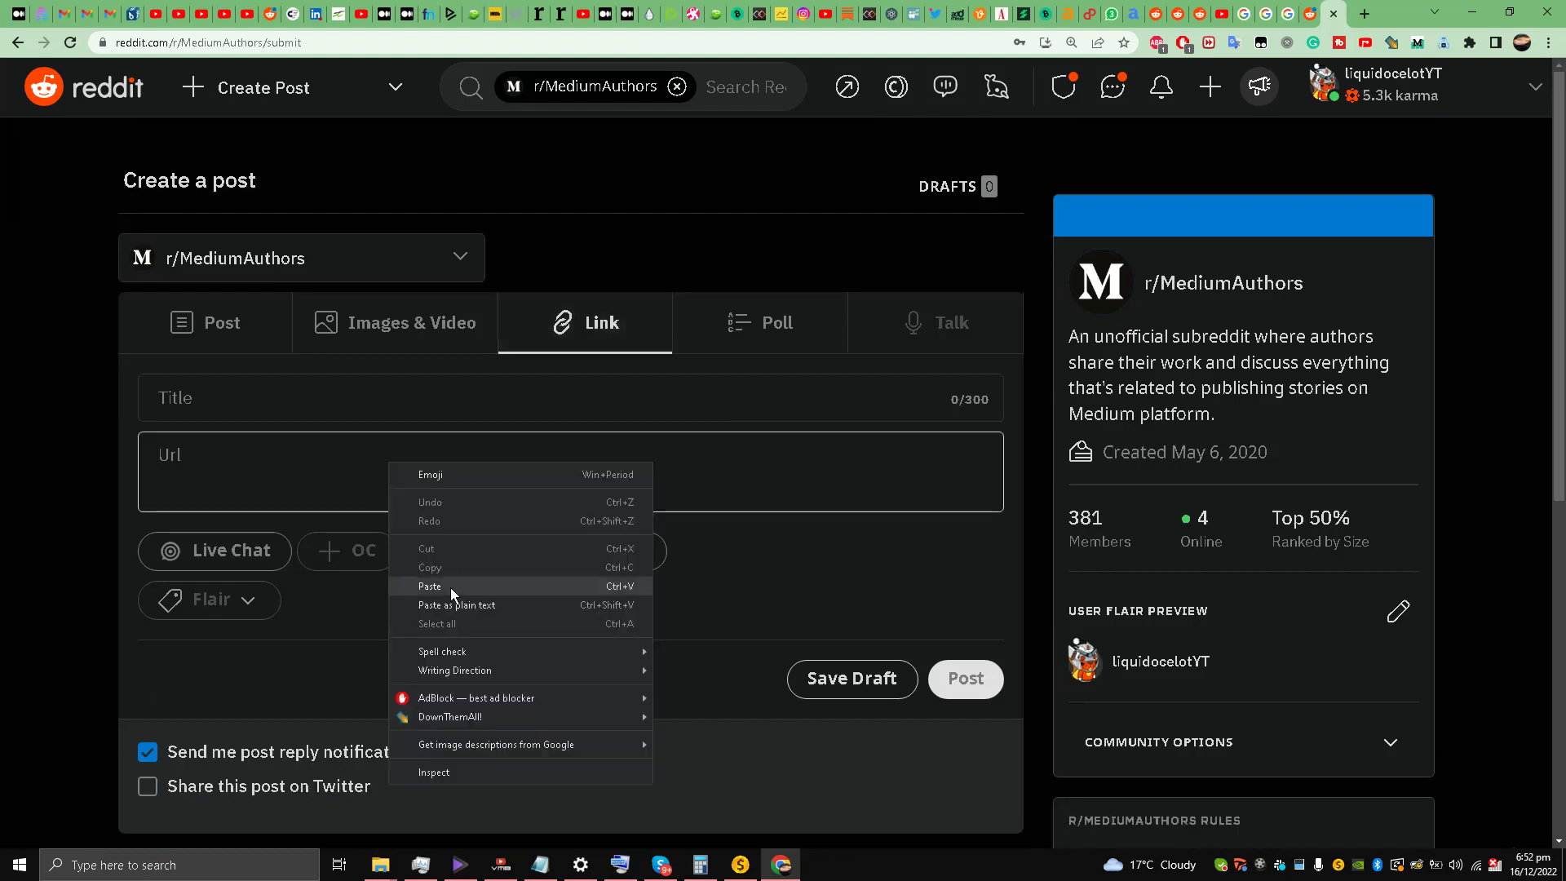
left_click(441, 585)
left_click(243, 787)
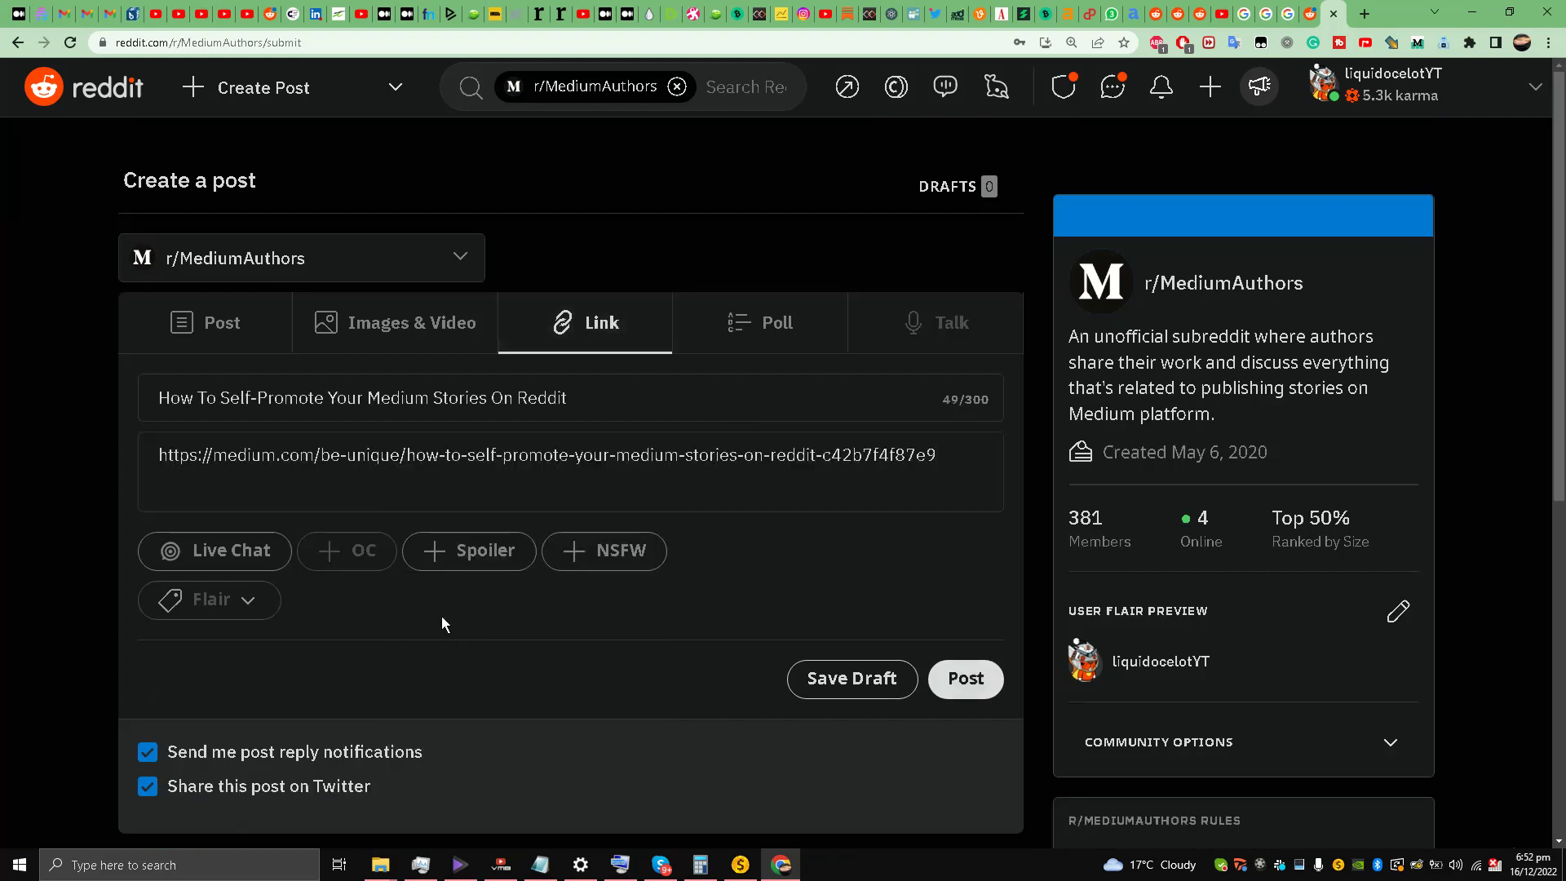
left_click(987, 684)
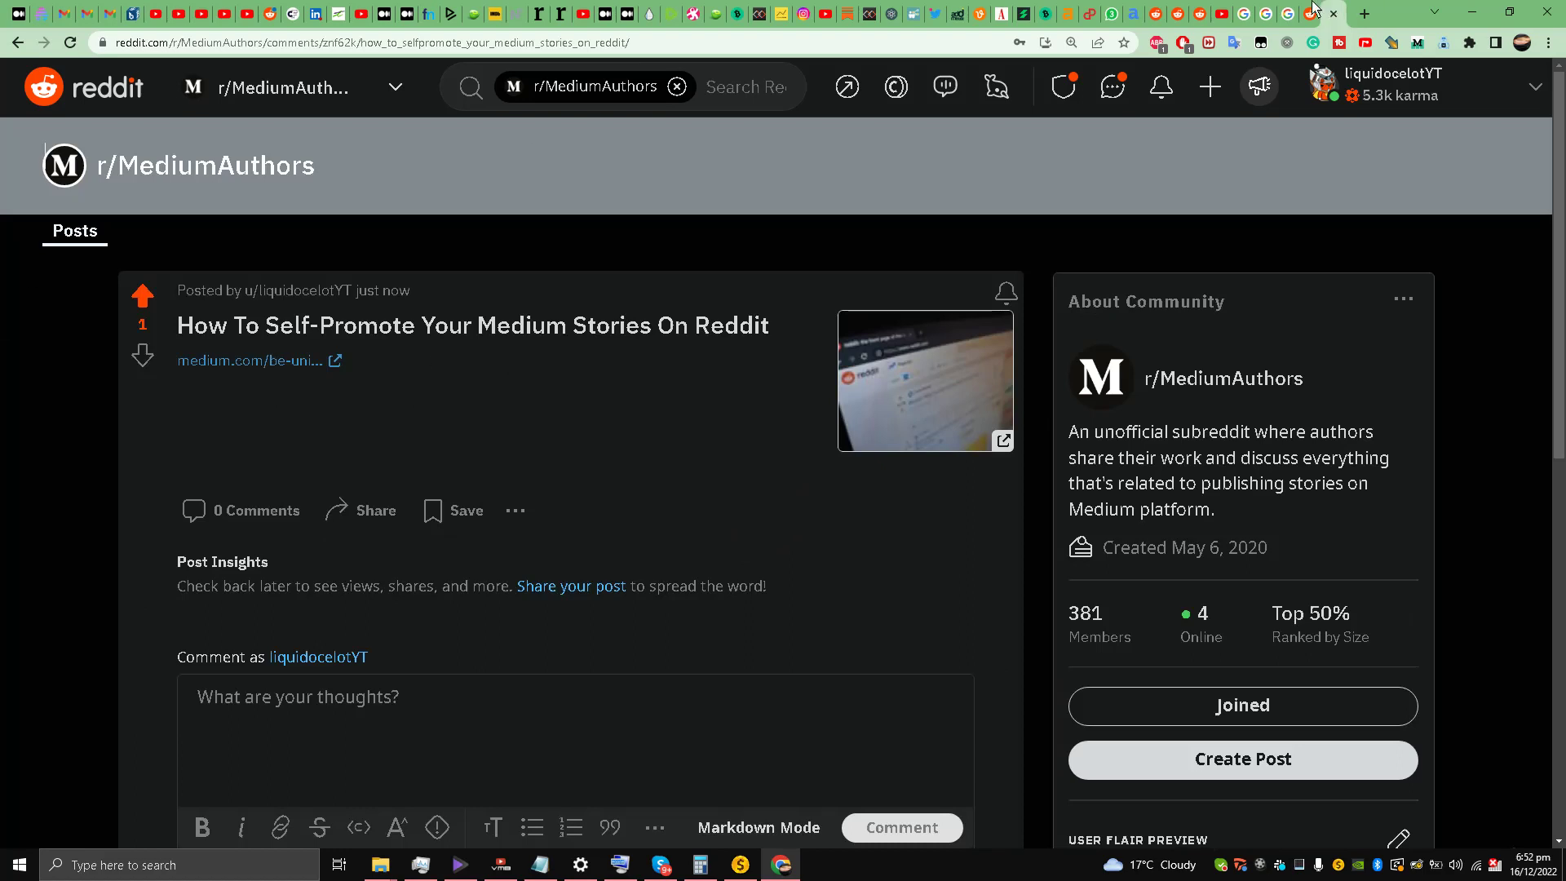
left_click(1313, 13)
left_click(70, 43)
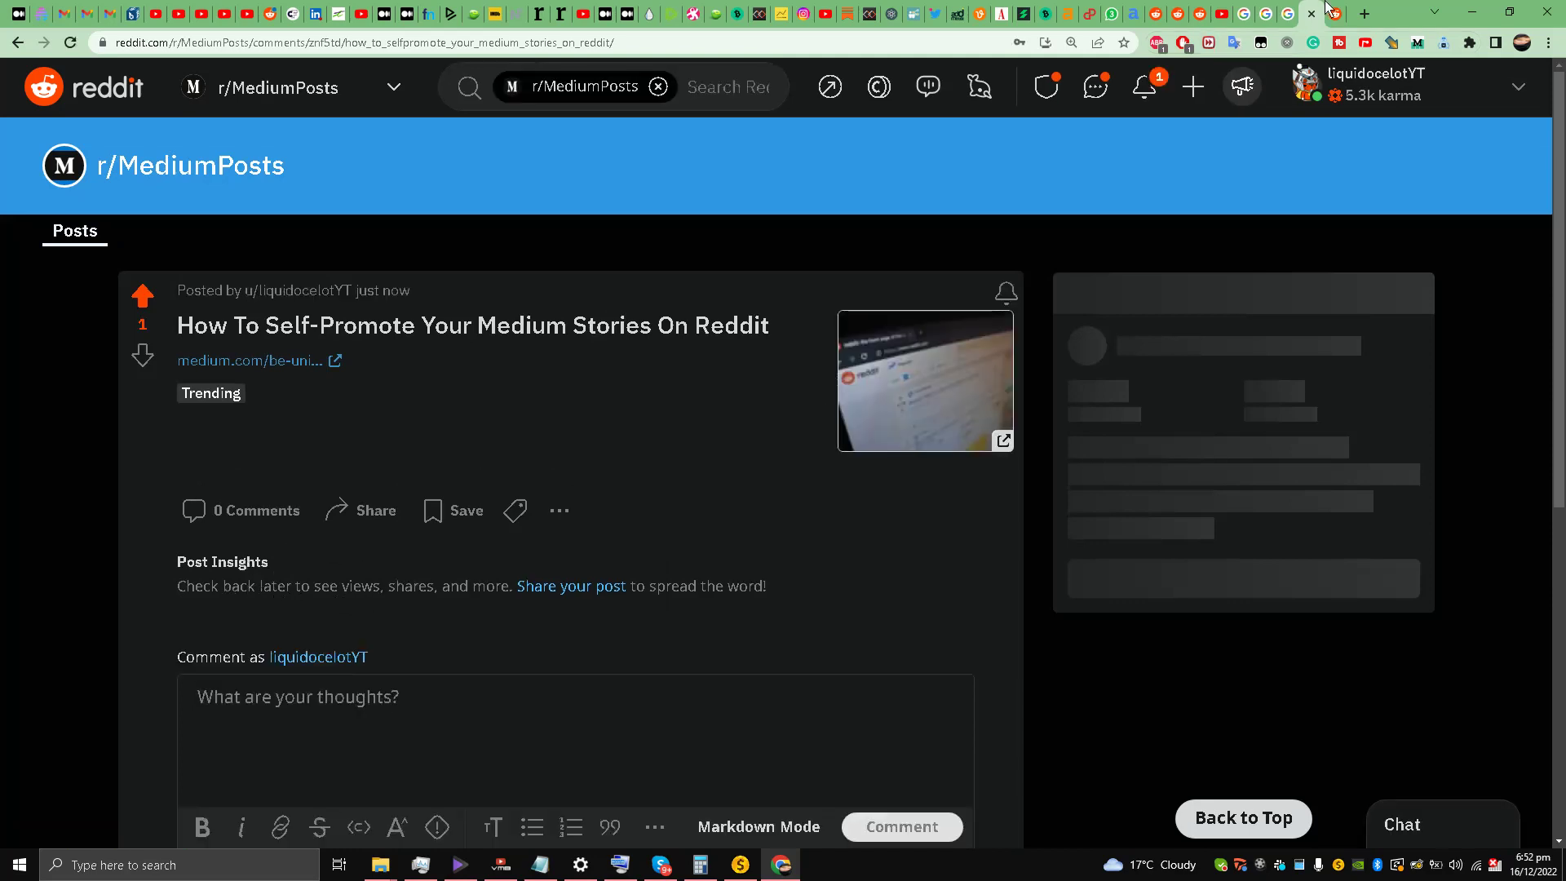
key("ctrl+Tab")
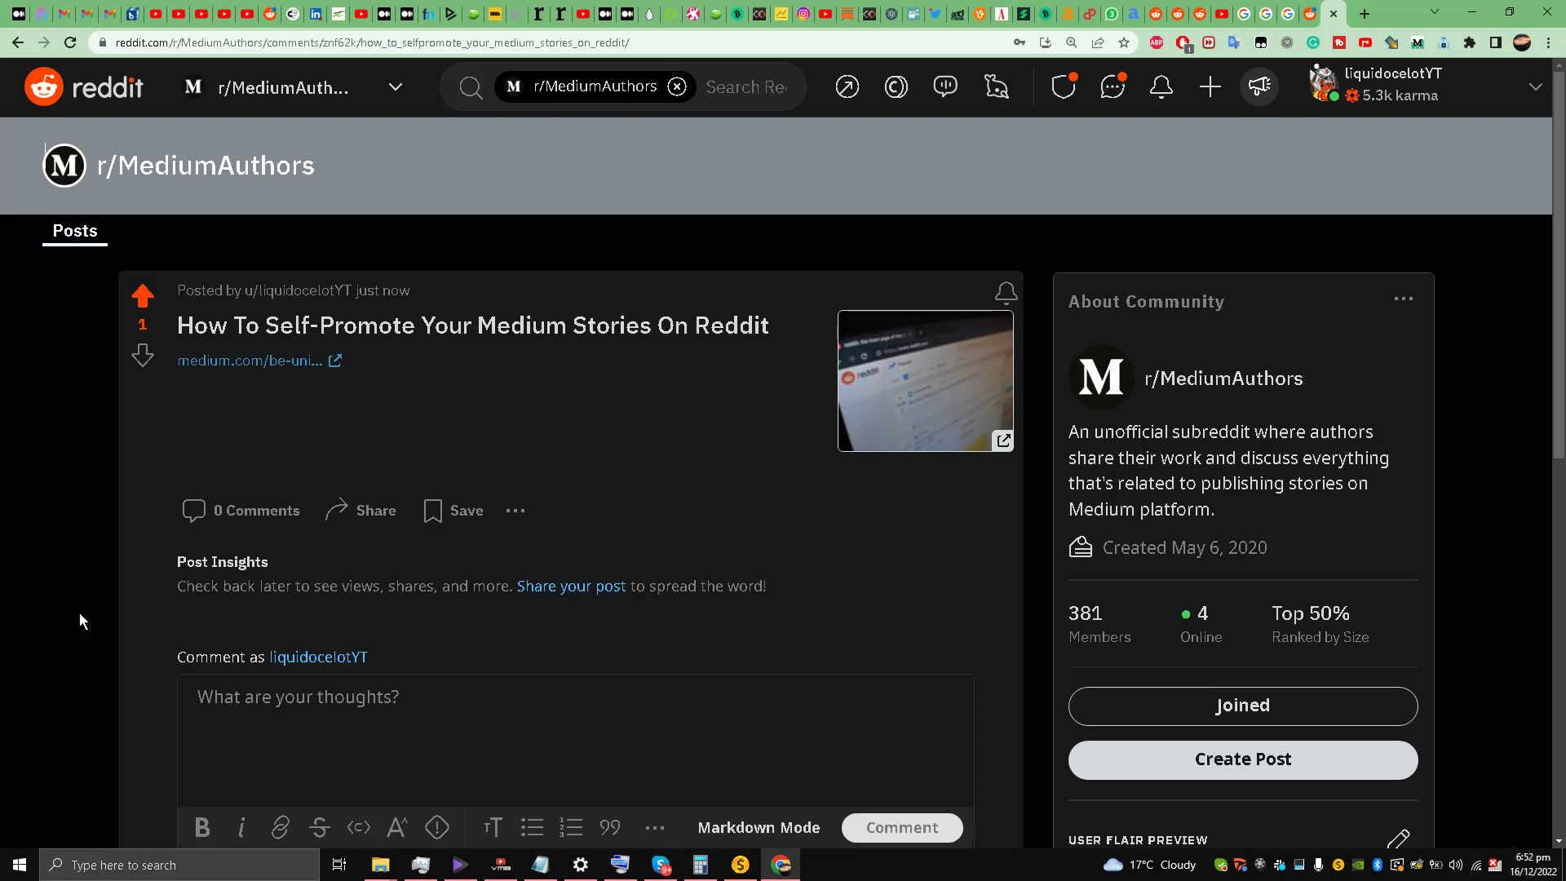
scroll(92, 597, "down", 5)
scroll(91, 597, "up", 5)
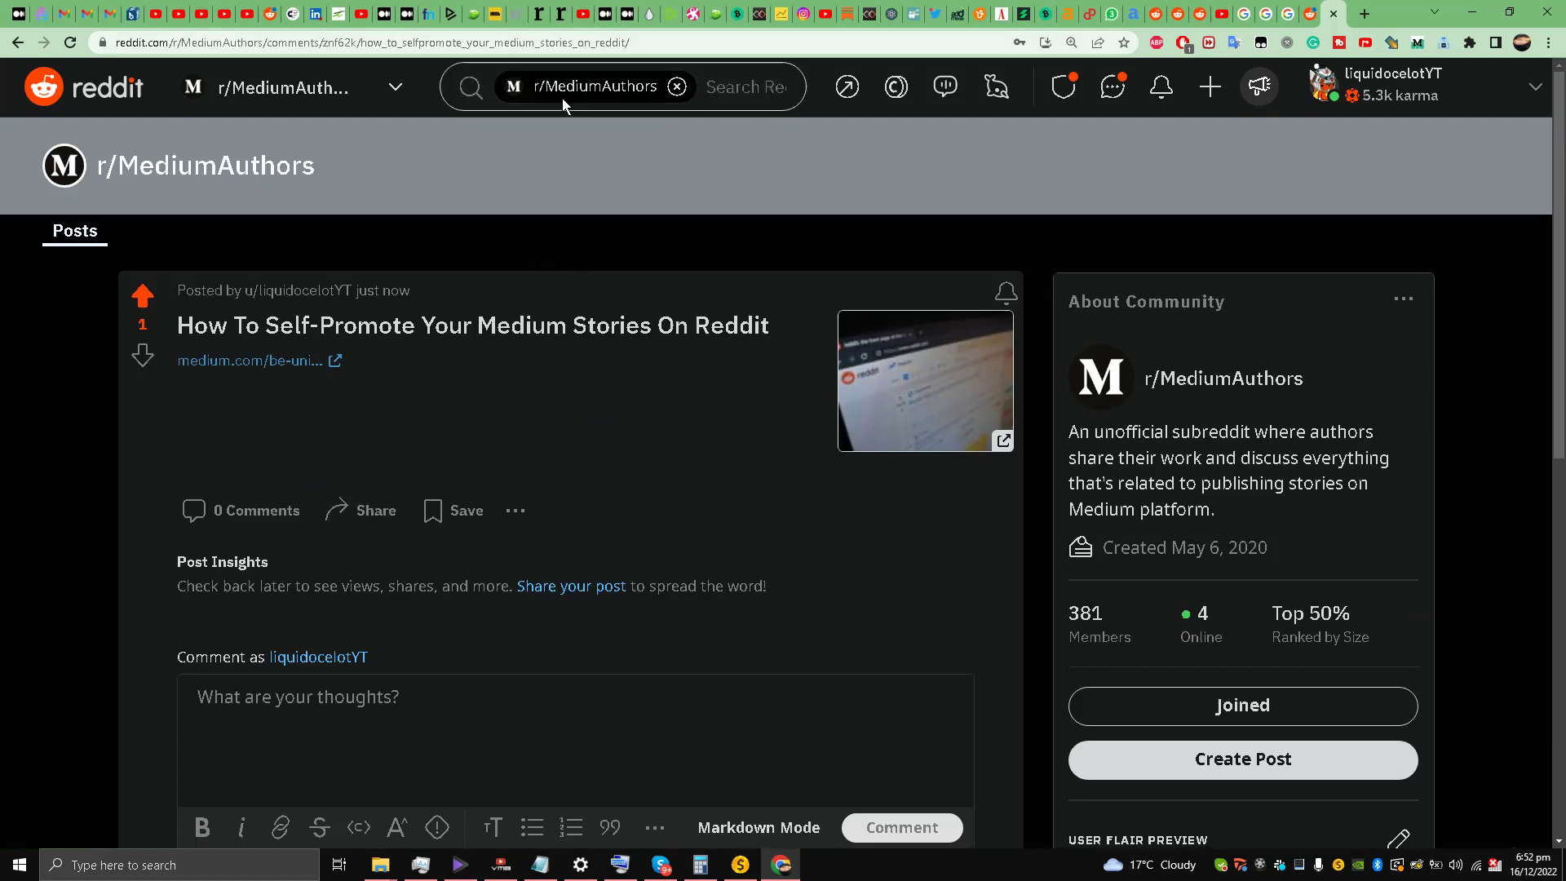
- Return to the Medium article and scroll down toward its list of subreddits
left_click(627, 13)
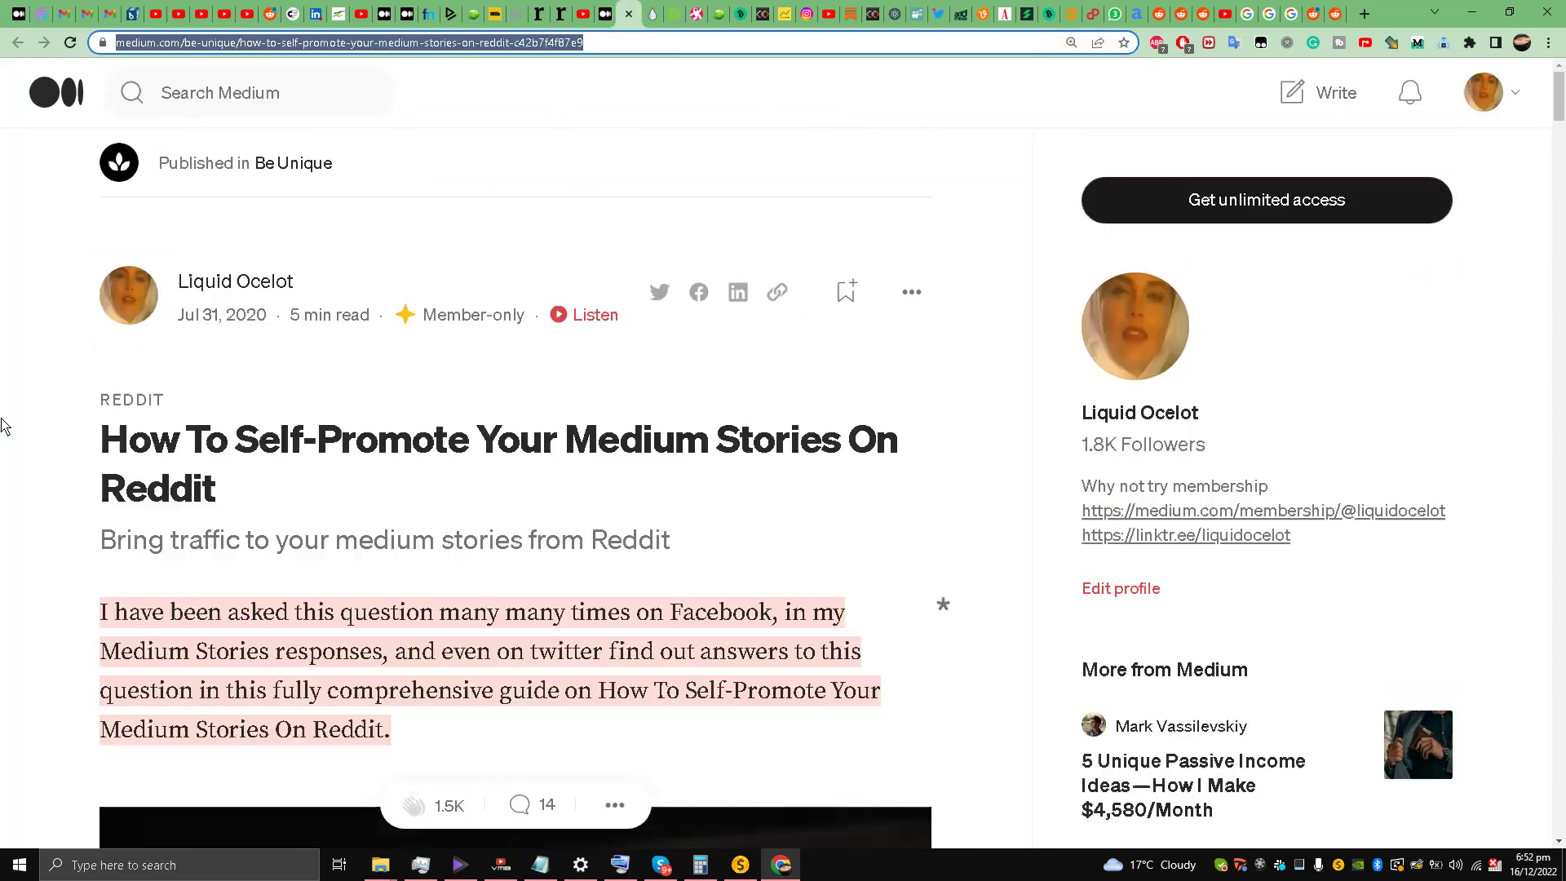
triple_click(188, 320)
left_click(18, 425)
scroll(22, 417, "down", 6)
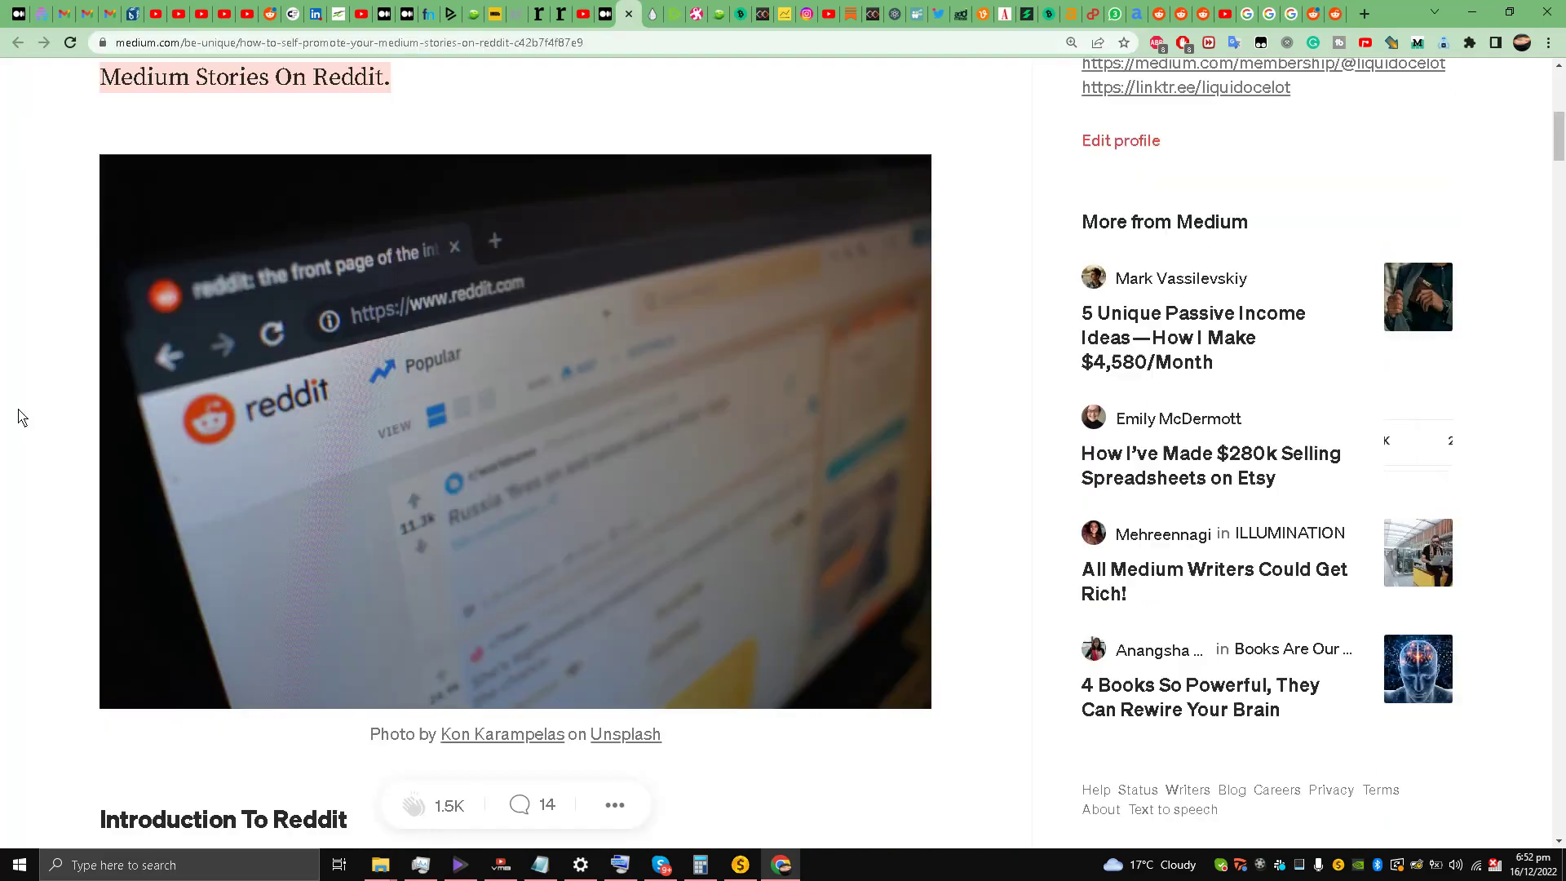
scroll(22, 418, "down", 8)
scroll(5, 453, "down", 18)
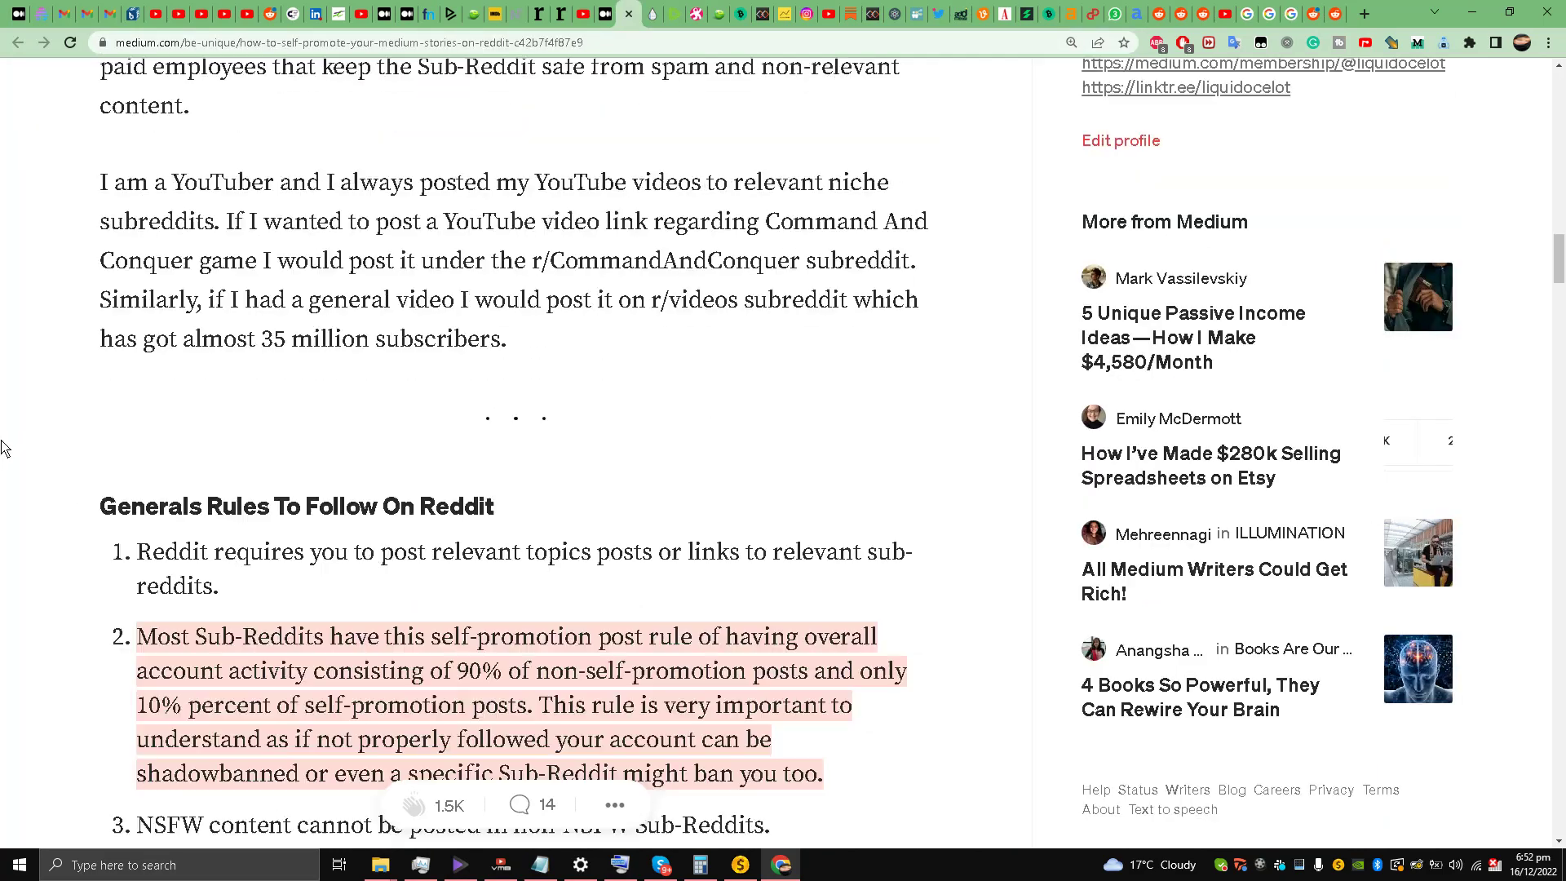
scroll(6, 449, "up", 8)
scroll(5, 449, "up", 18)
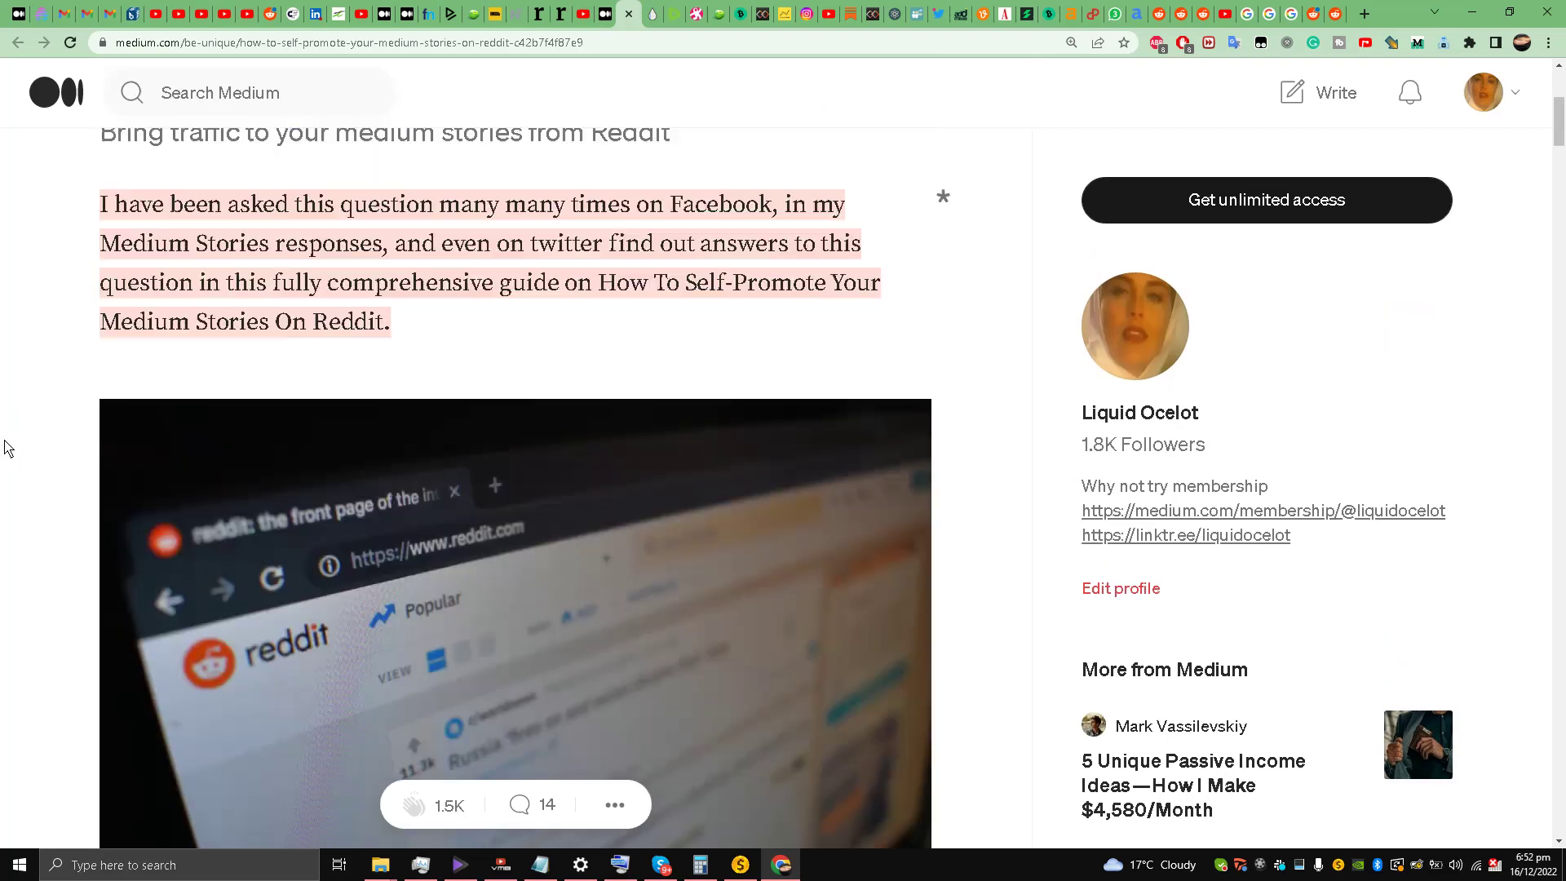
- Locate r/anything in the subreddit list and select it to search Google
scroll(5, 448, "down", 20)
scroll(5, 449, "down", 10)
scroll(5, 448, "up", 1)
scroll(5, 448, "down", 14)
scroll(4, 448, "up", 4)
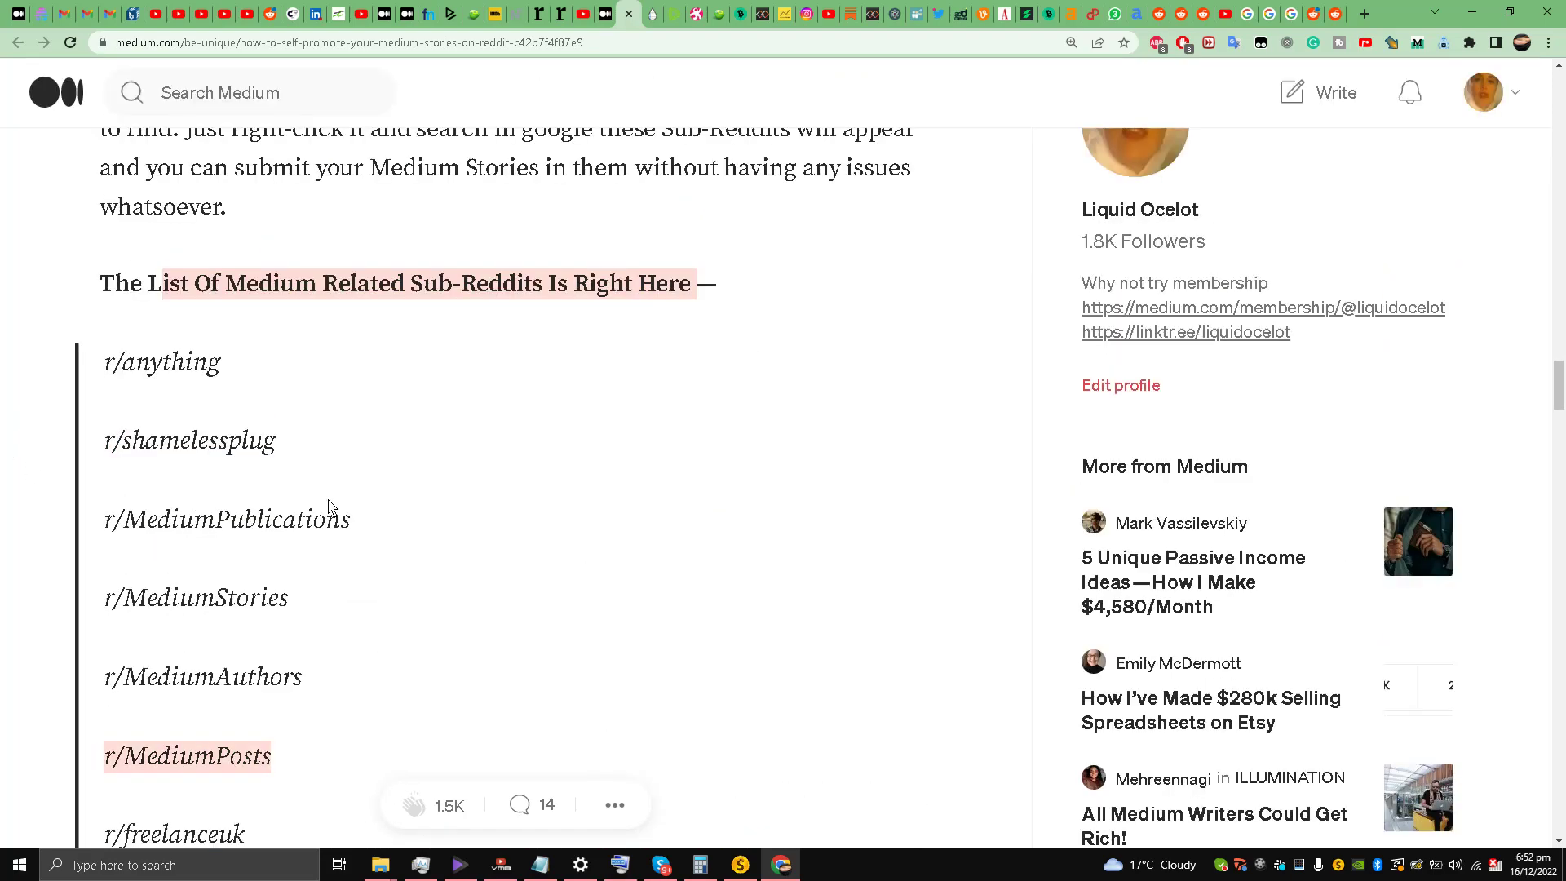
scroll(208, 485, "down", 1)
scroll(192, 407, "up", 1)
left_click_drag(110, 367, 258, 375)
right_click(256, 374)
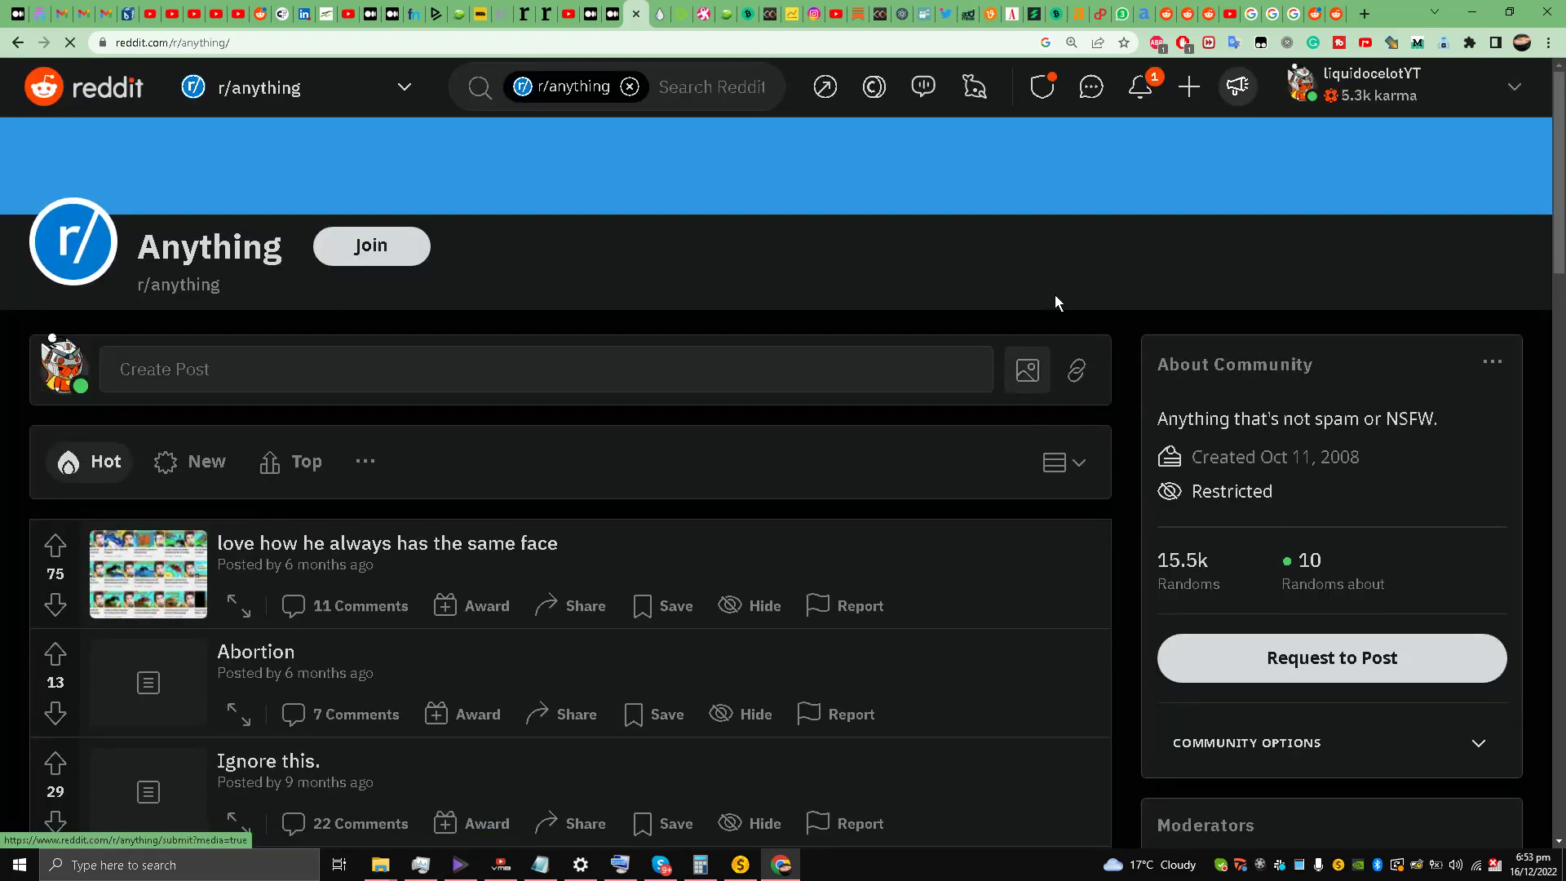
- Close r/anything, Google r/shamelessplugs to check it, then close that page
left_click(637, 15)
triple_click(232, 447)
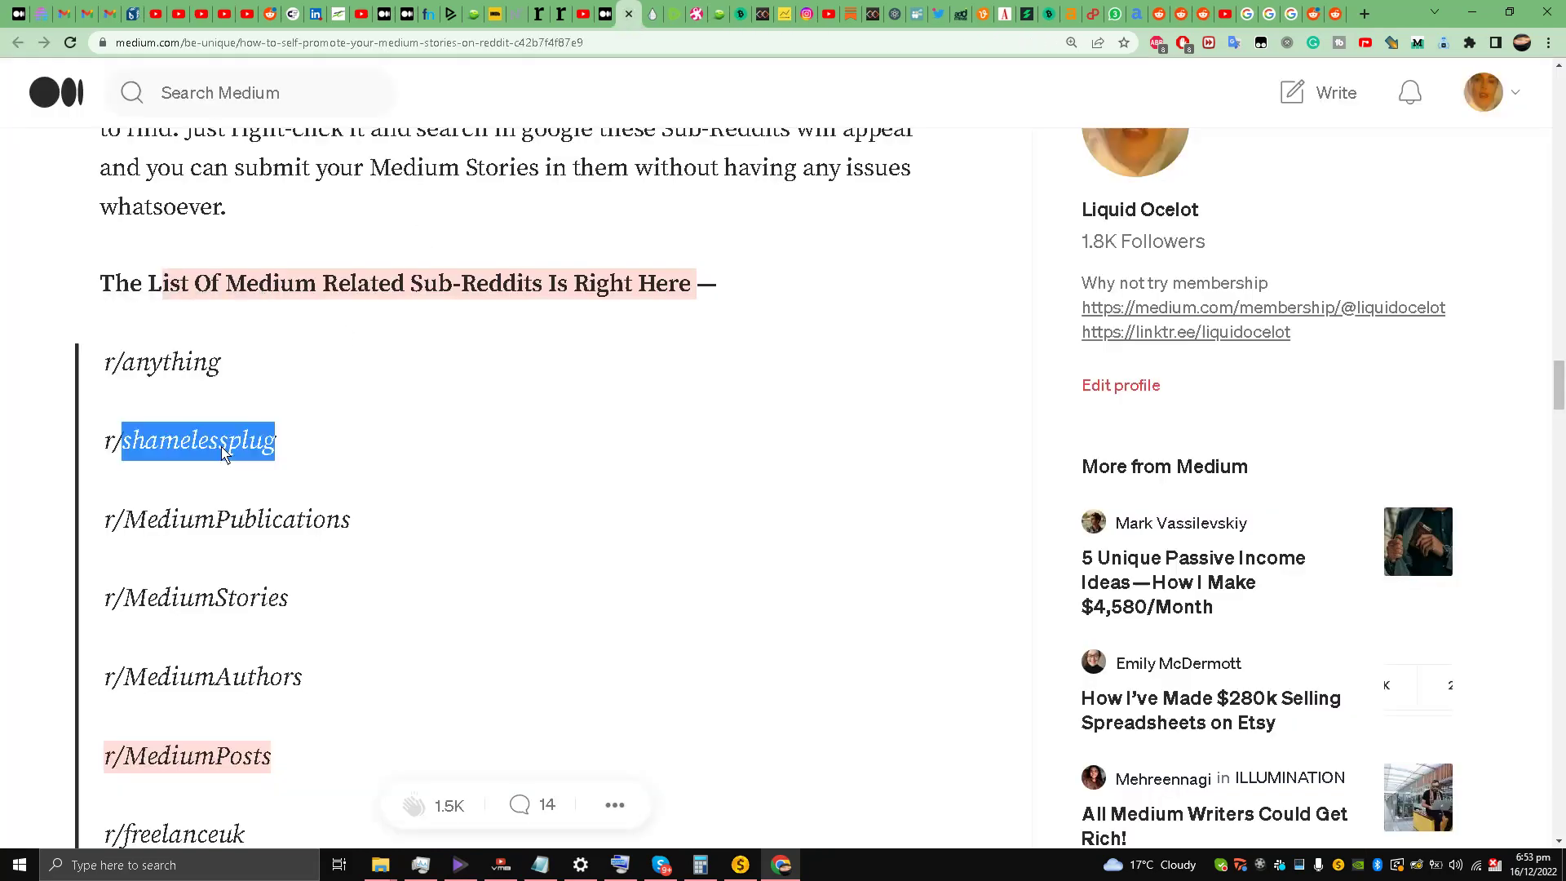
right_click(323, 442)
left_click(348, 499)
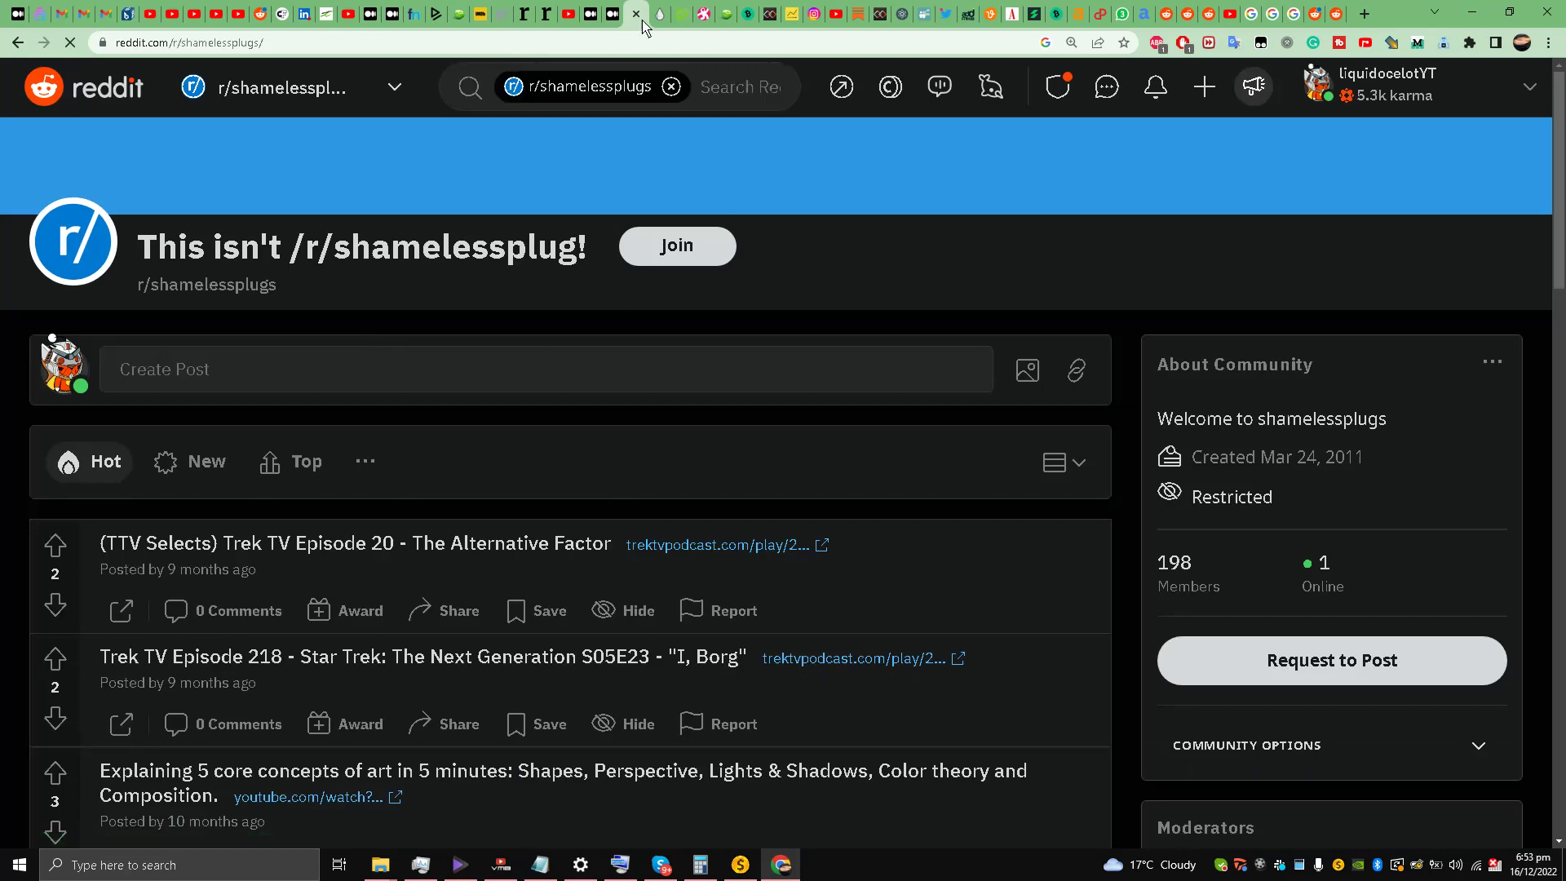
key("ctrl+w")
- Google r/MediumPublications, find it restricted, and close it to return to the article
scroll(350, 448, "down", 2)
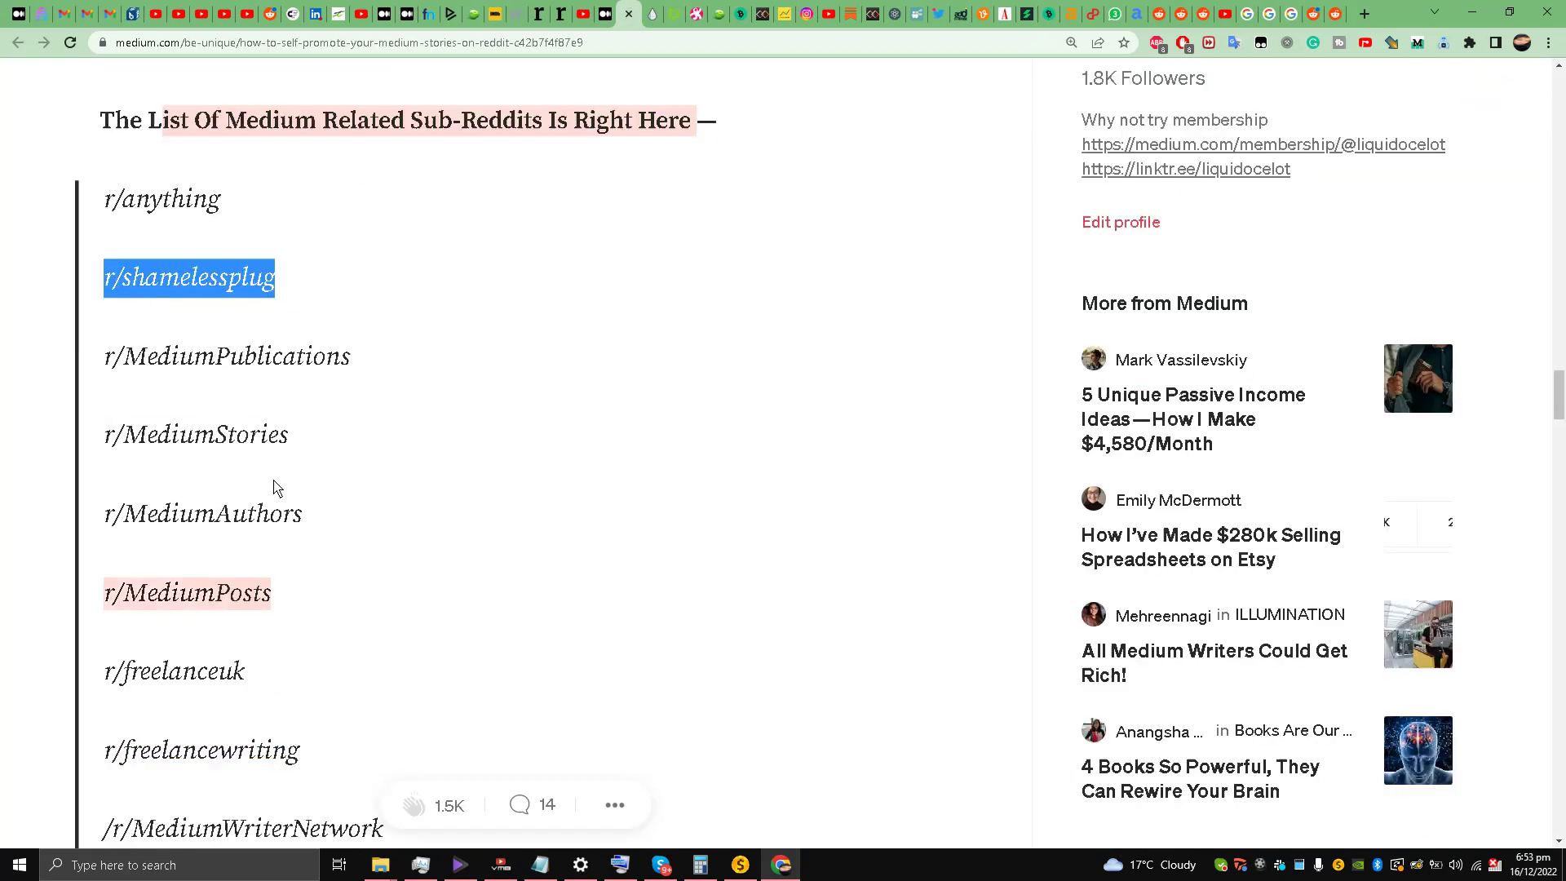
triple_click(229, 365)
right_click(228, 361)
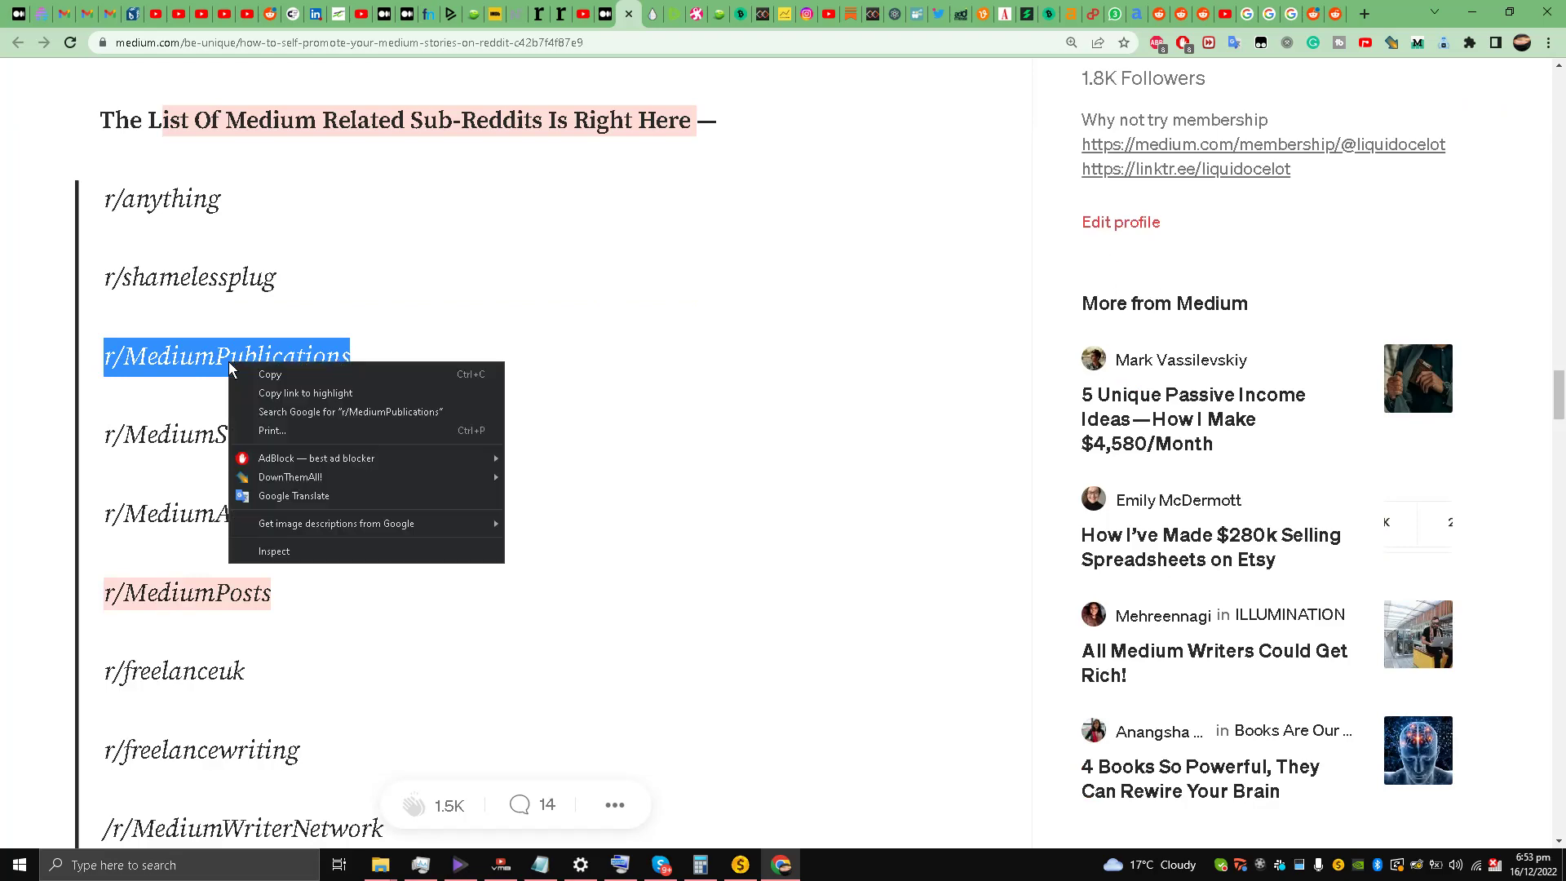
left_click(313, 413)
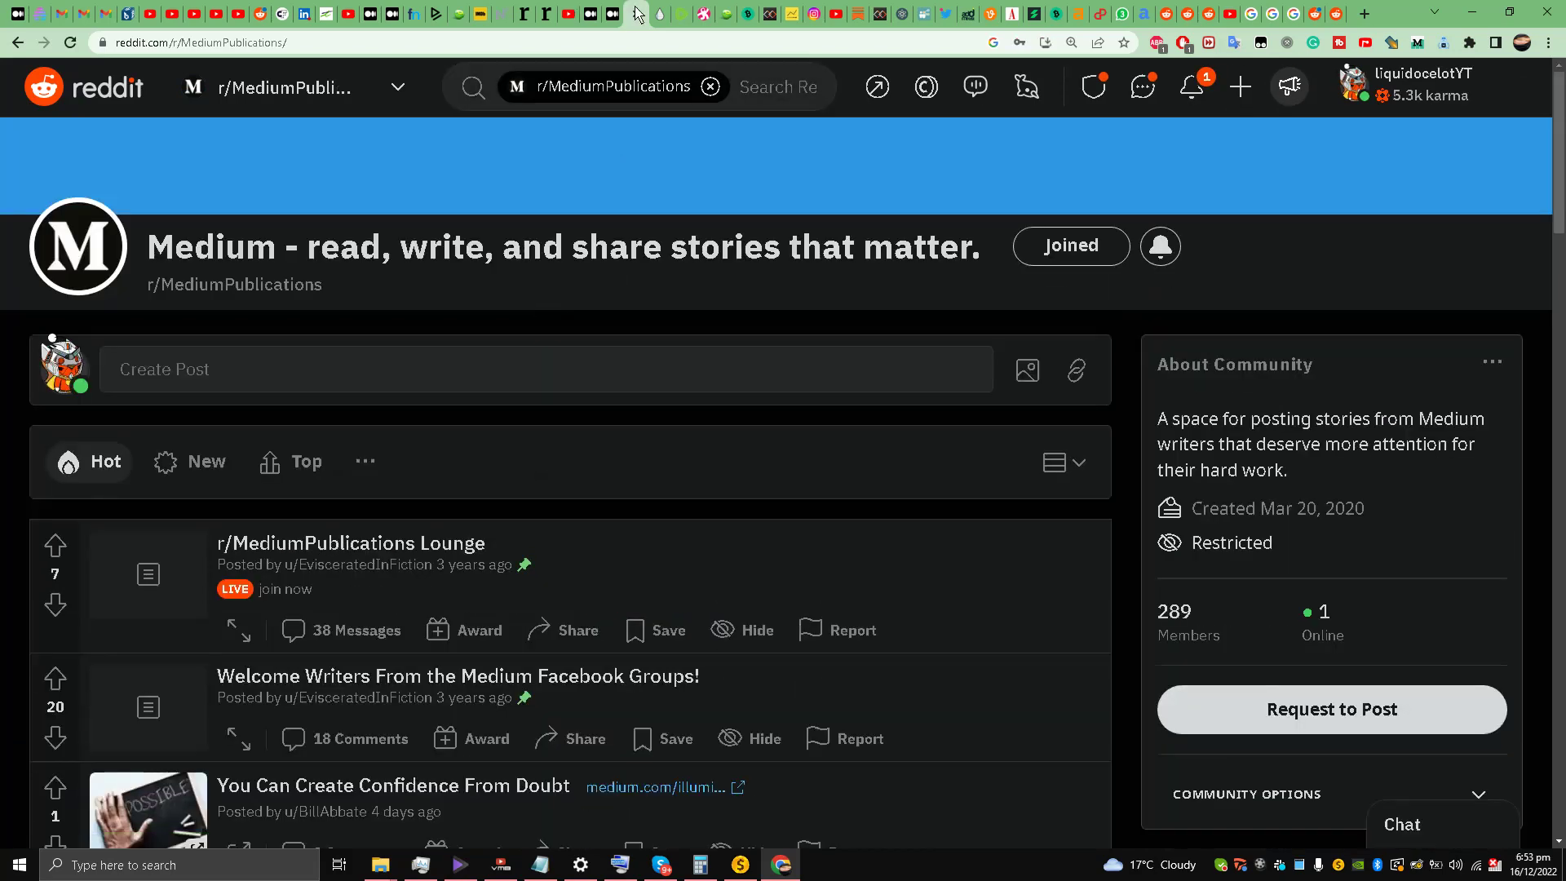
left_click(638, 15)
scroll(327, 302, "down", 5)
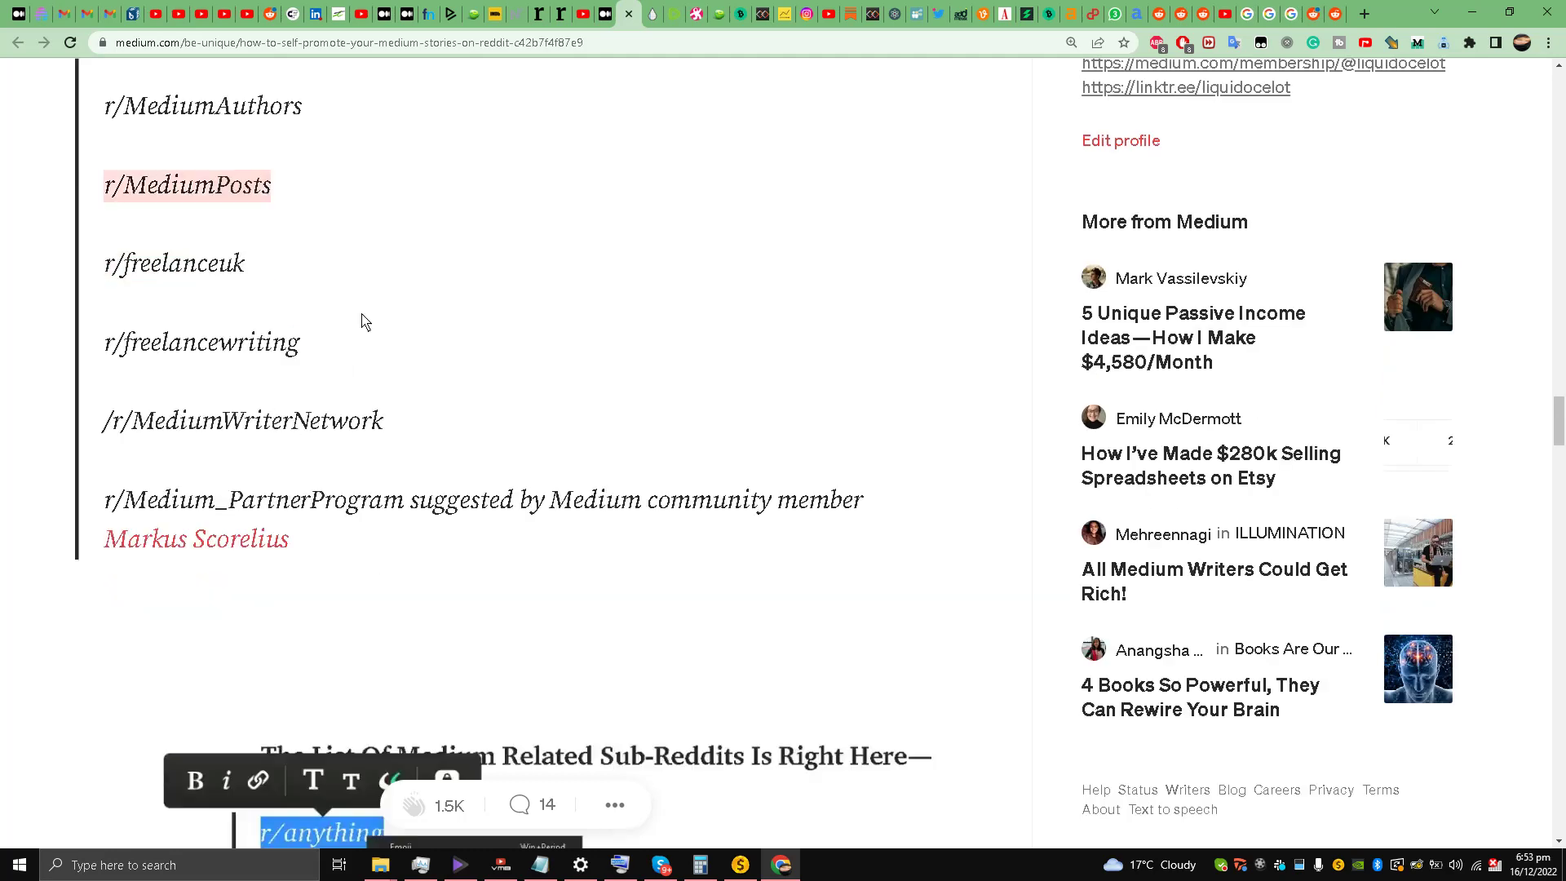
scroll(332, 299, "up", 2)
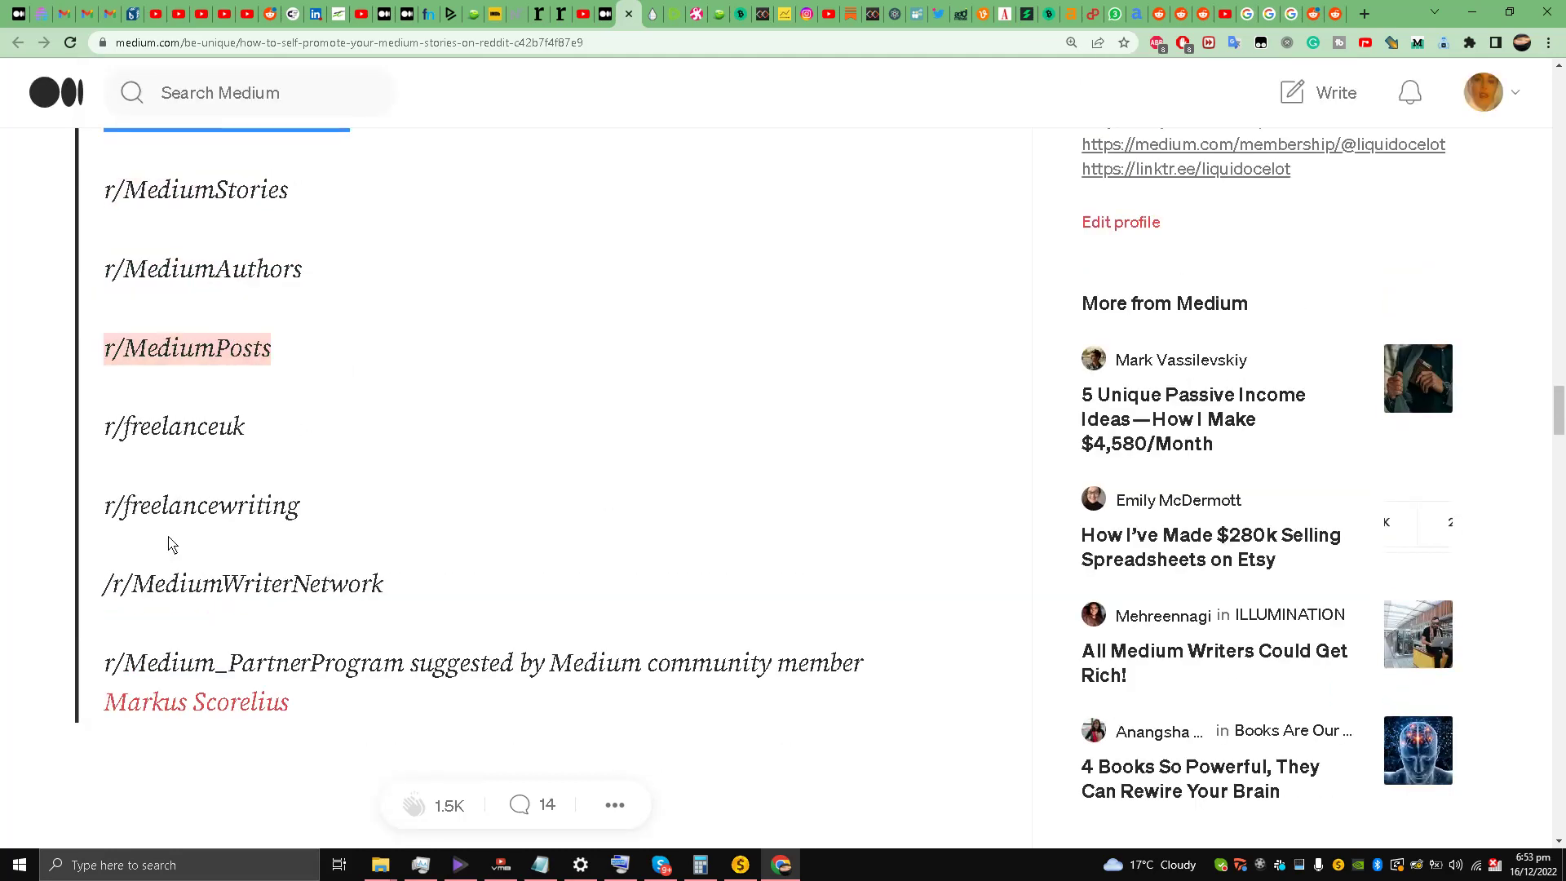
- Start a link post in r/MediumWriterNetwork with the pasted Medium article URL and Twitter sharing
triple_click(154, 583)
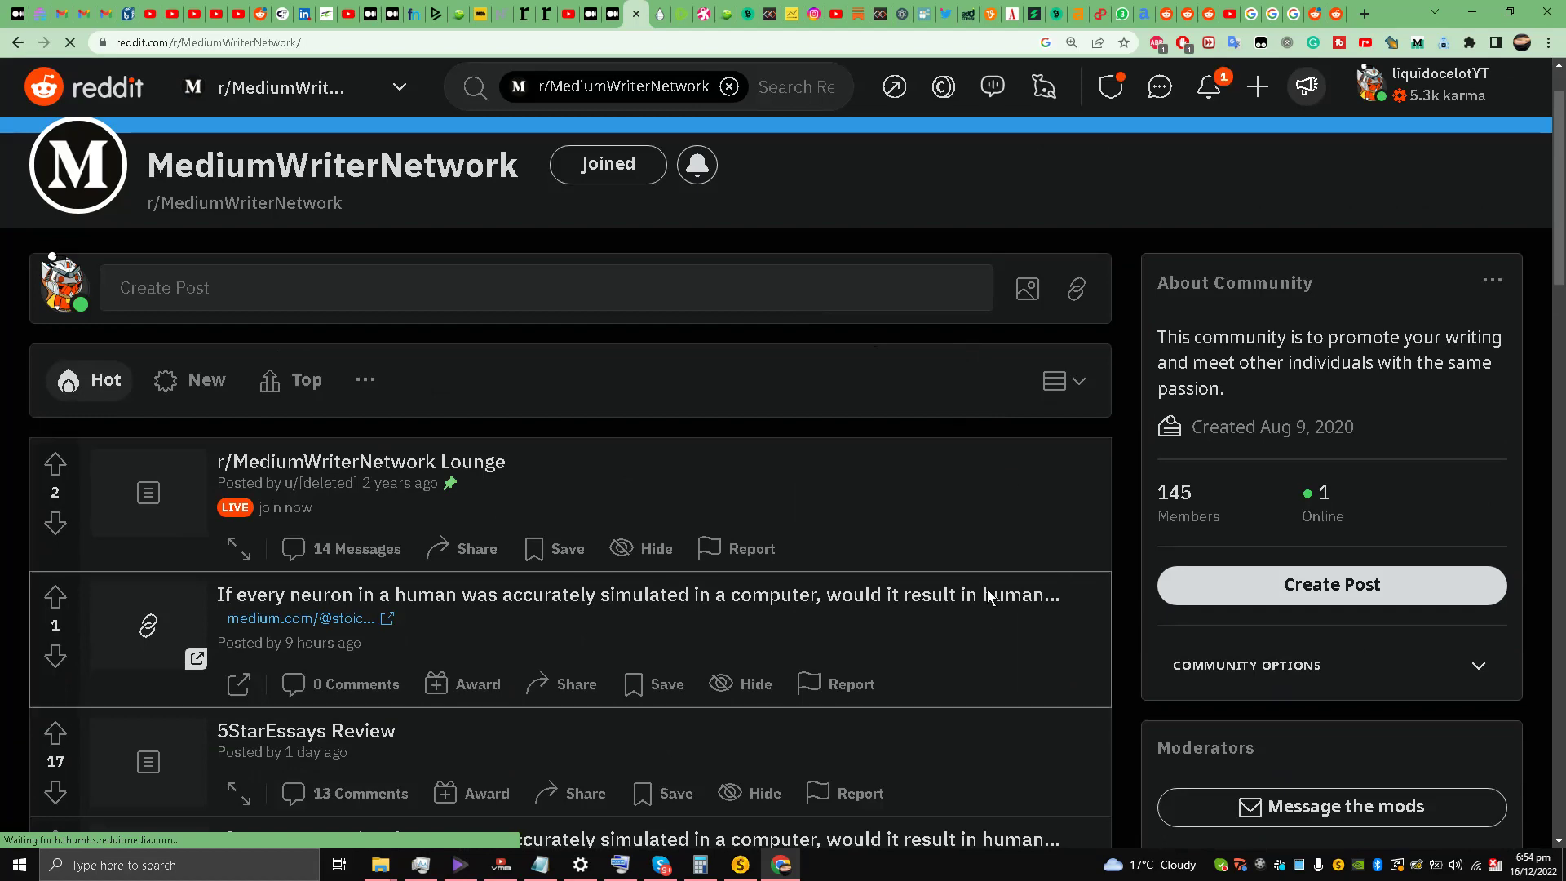
left_click(1335, 592)
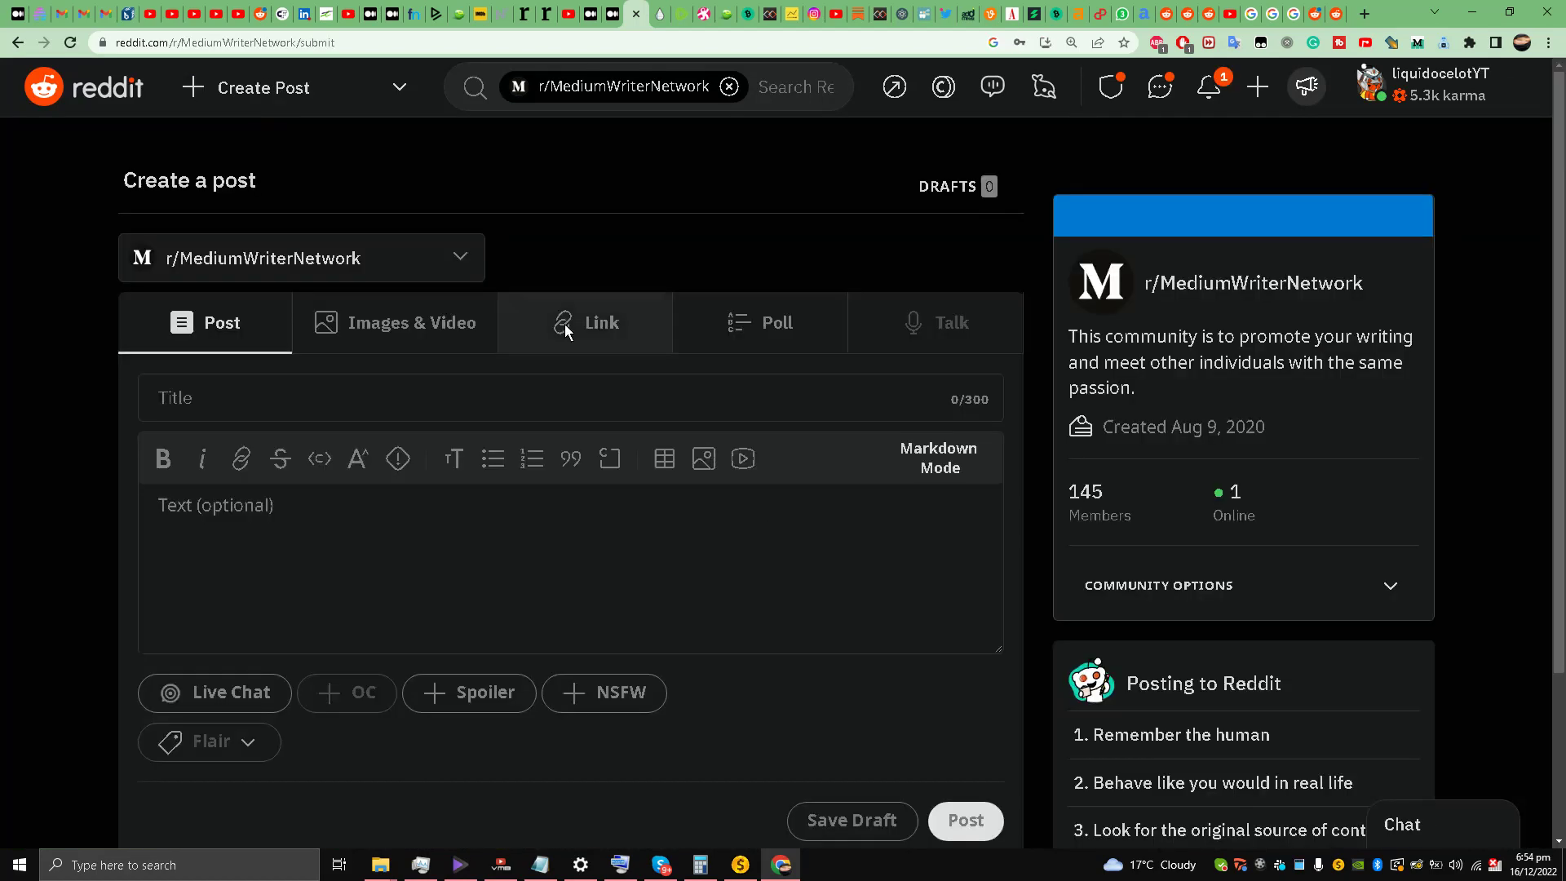
left_click(564, 325)
right_click(442, 465)
left_click(511, 566)
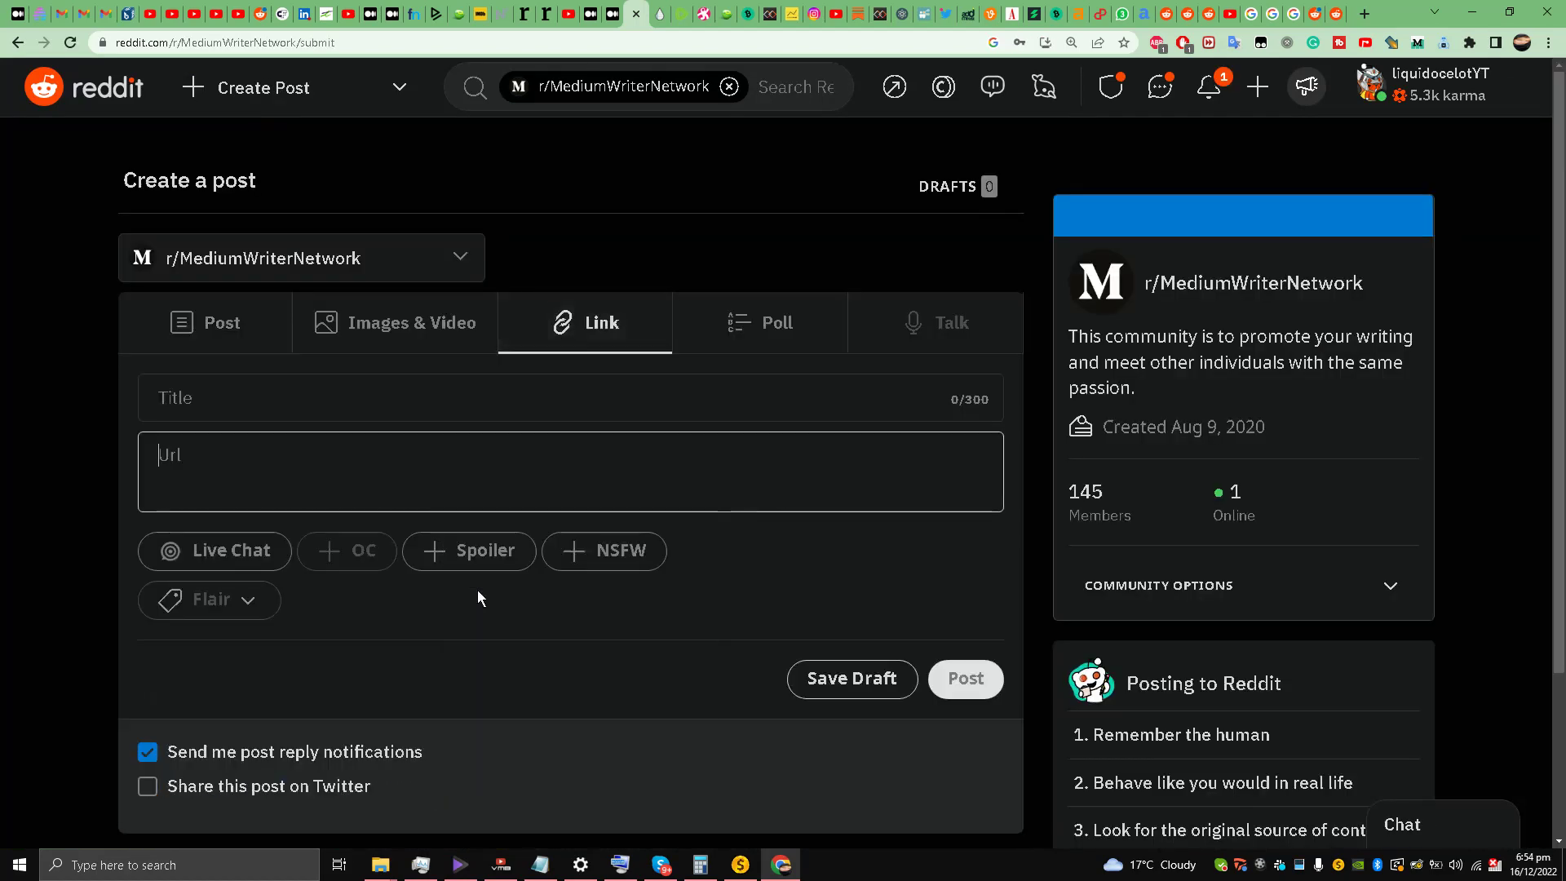
scroll(382, 592, "down", 2)
left_click_drag(295, 589, 291, 635)
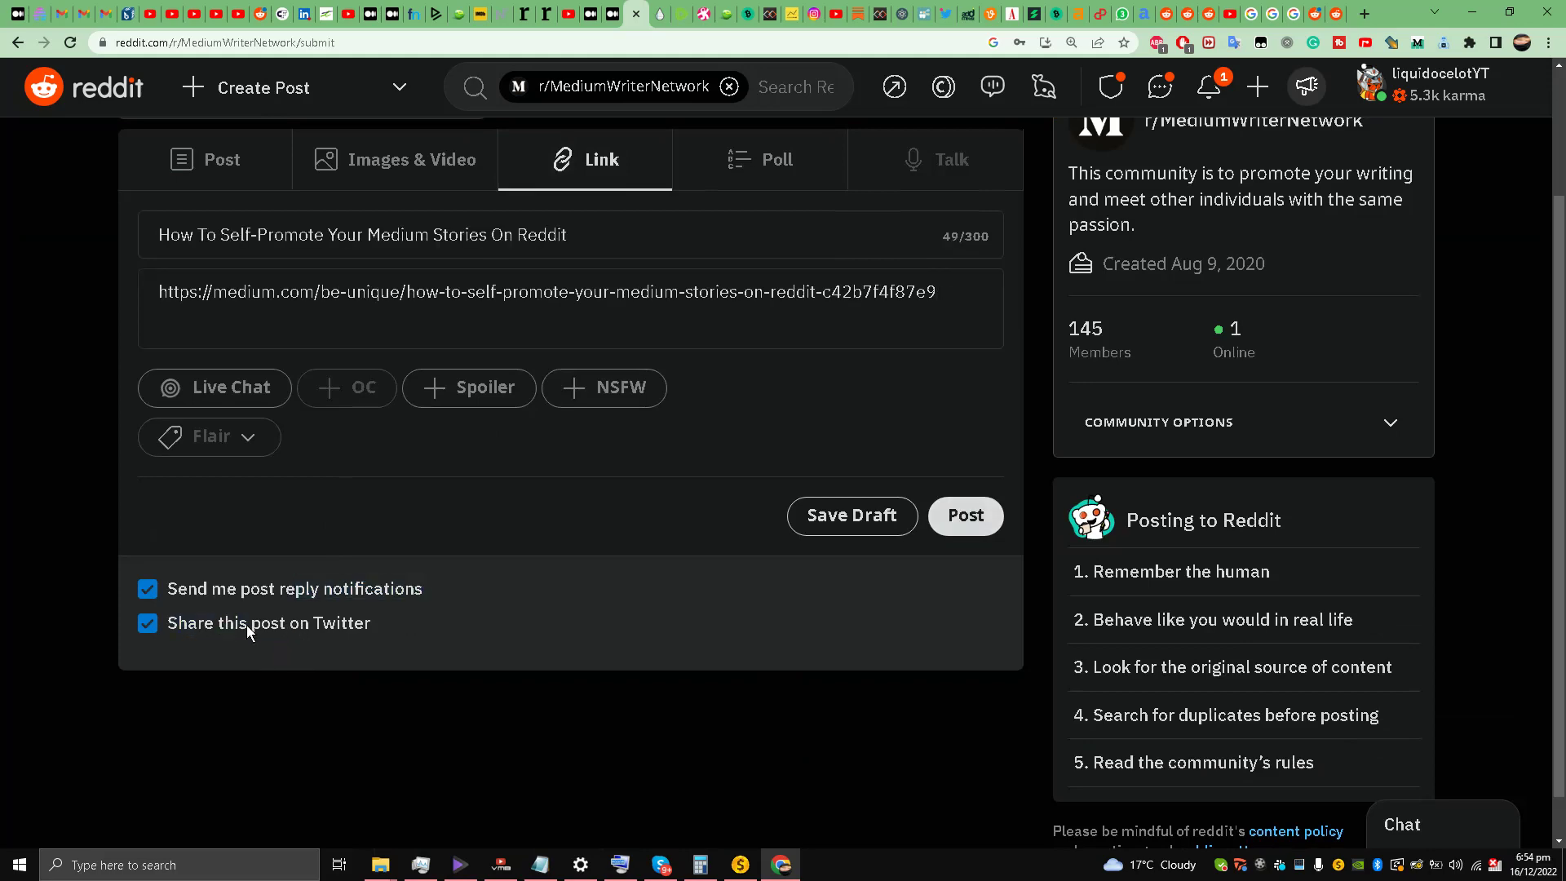
- Publish the r/MediumWriterNetwork post, then Google /r/MediumWriterNetwork from the article
left_click(968, 522)
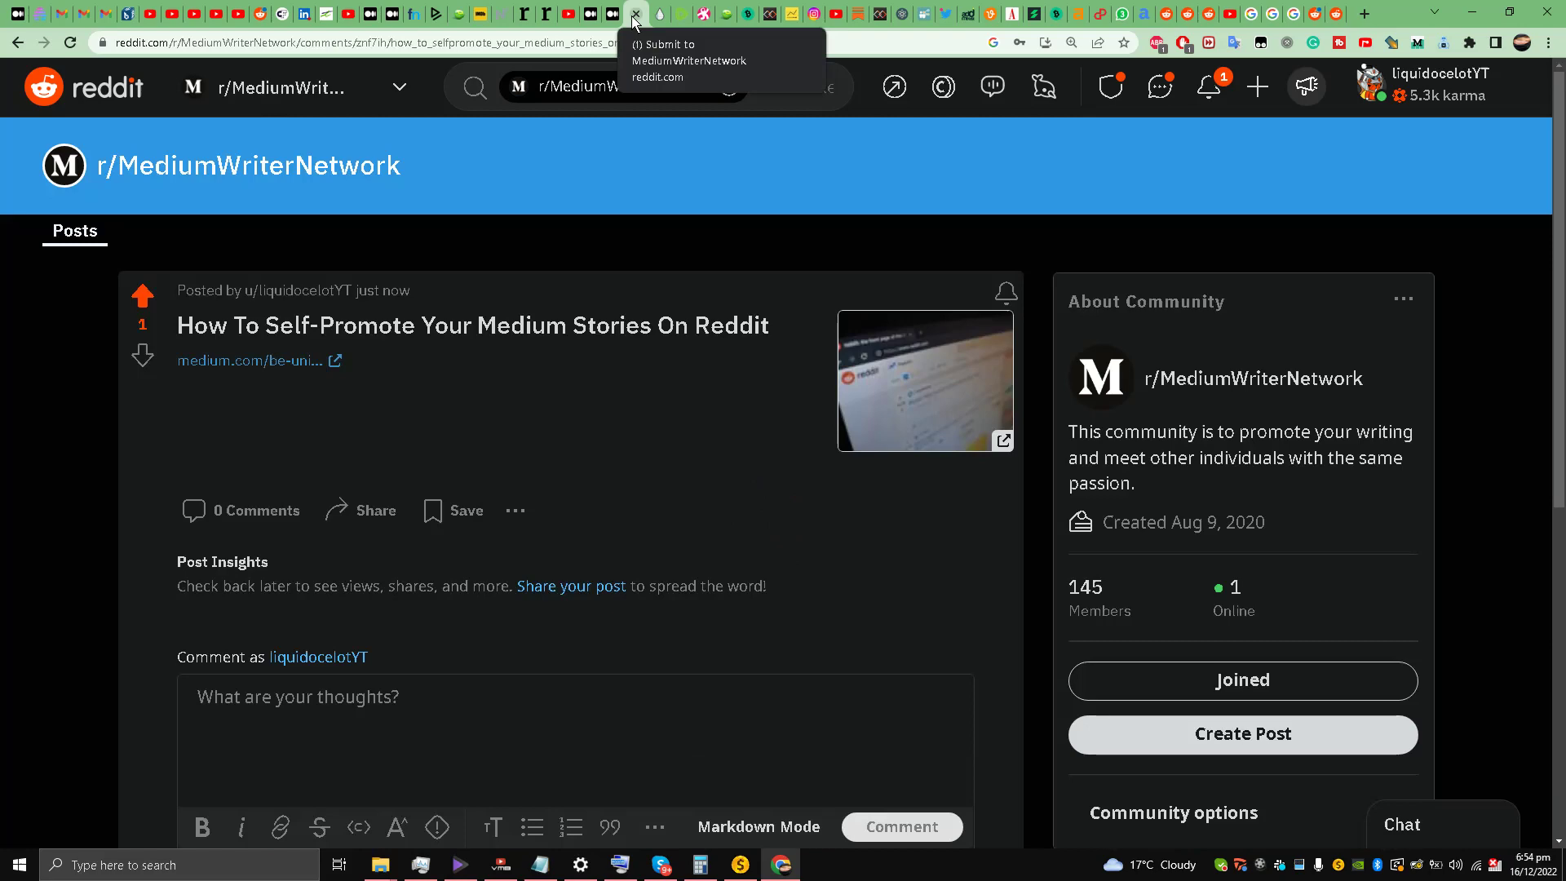
left_click(634, 21)
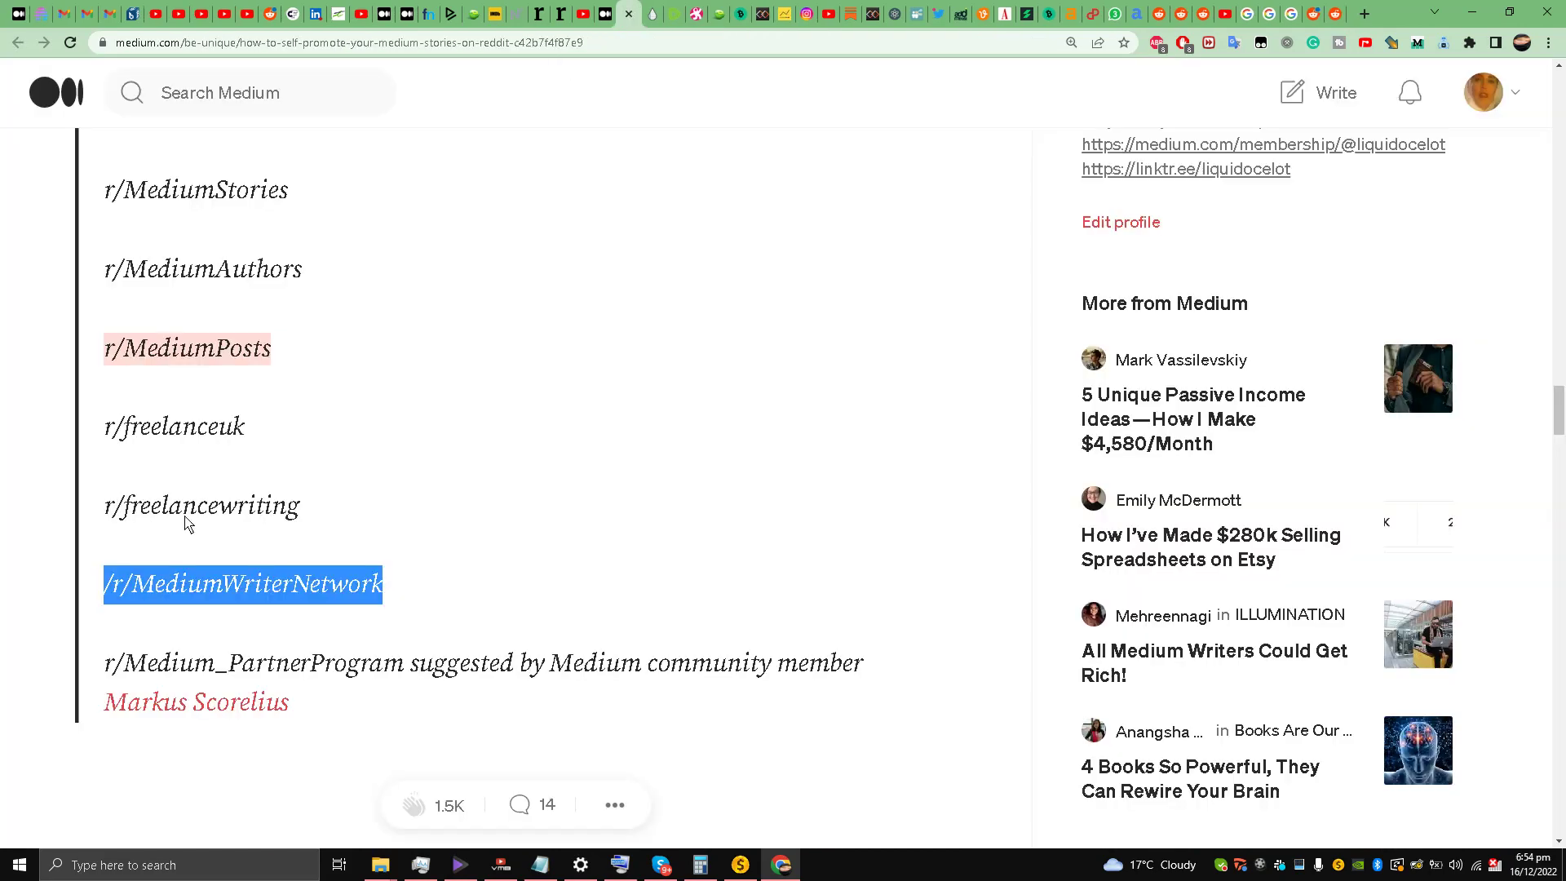
triple_click(174, 595)
right_click(174, 595)
left_click(289, 641)
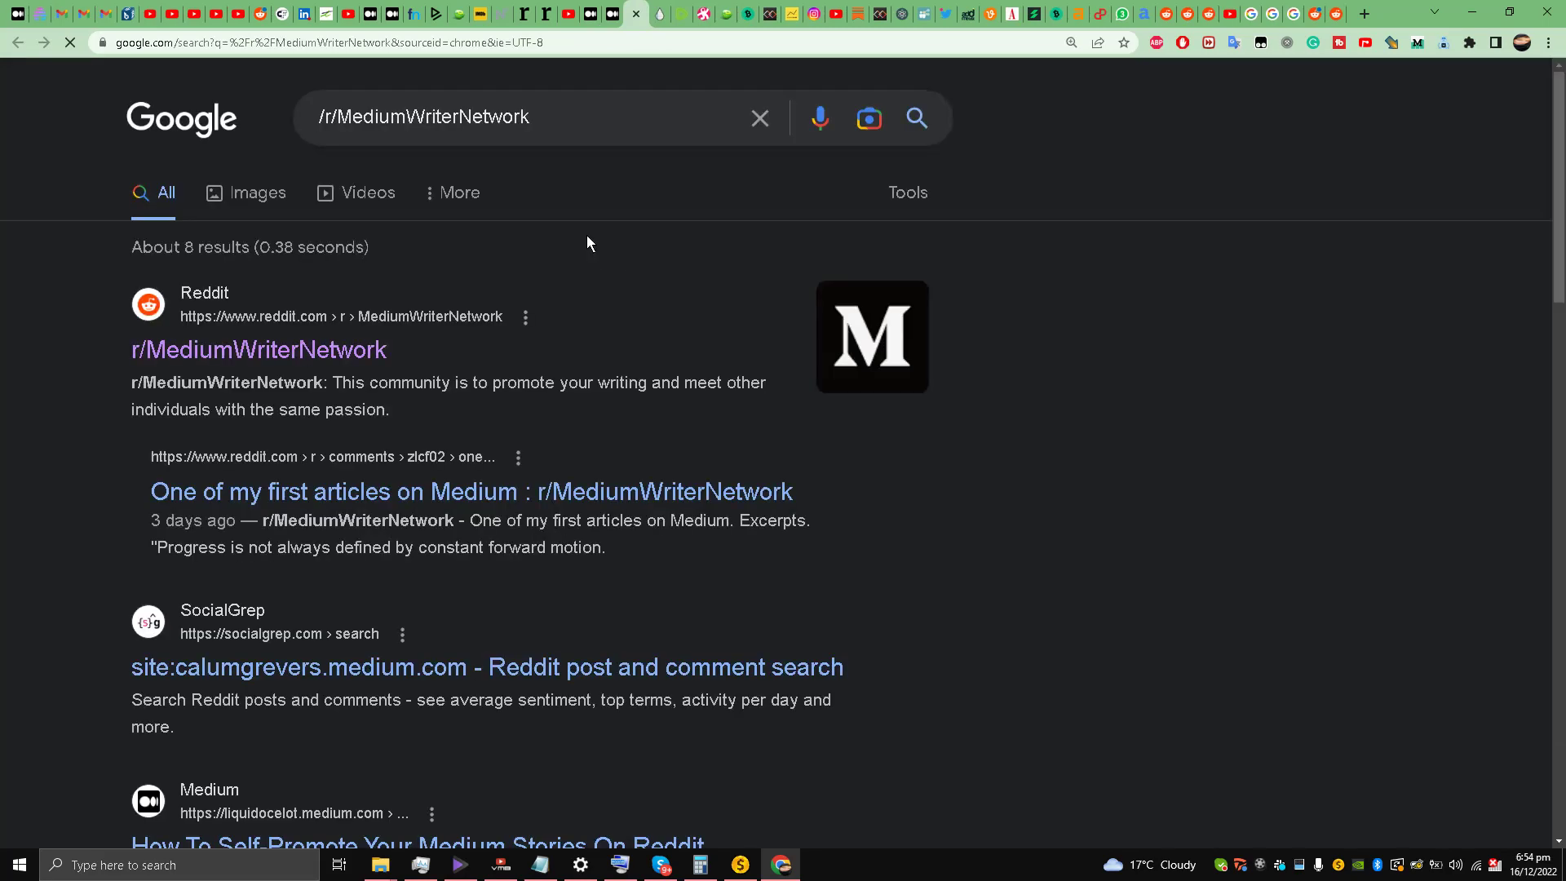
- Open r/MediumWriterNetwork and check the new post appears in its feed
left_click(330, 354)
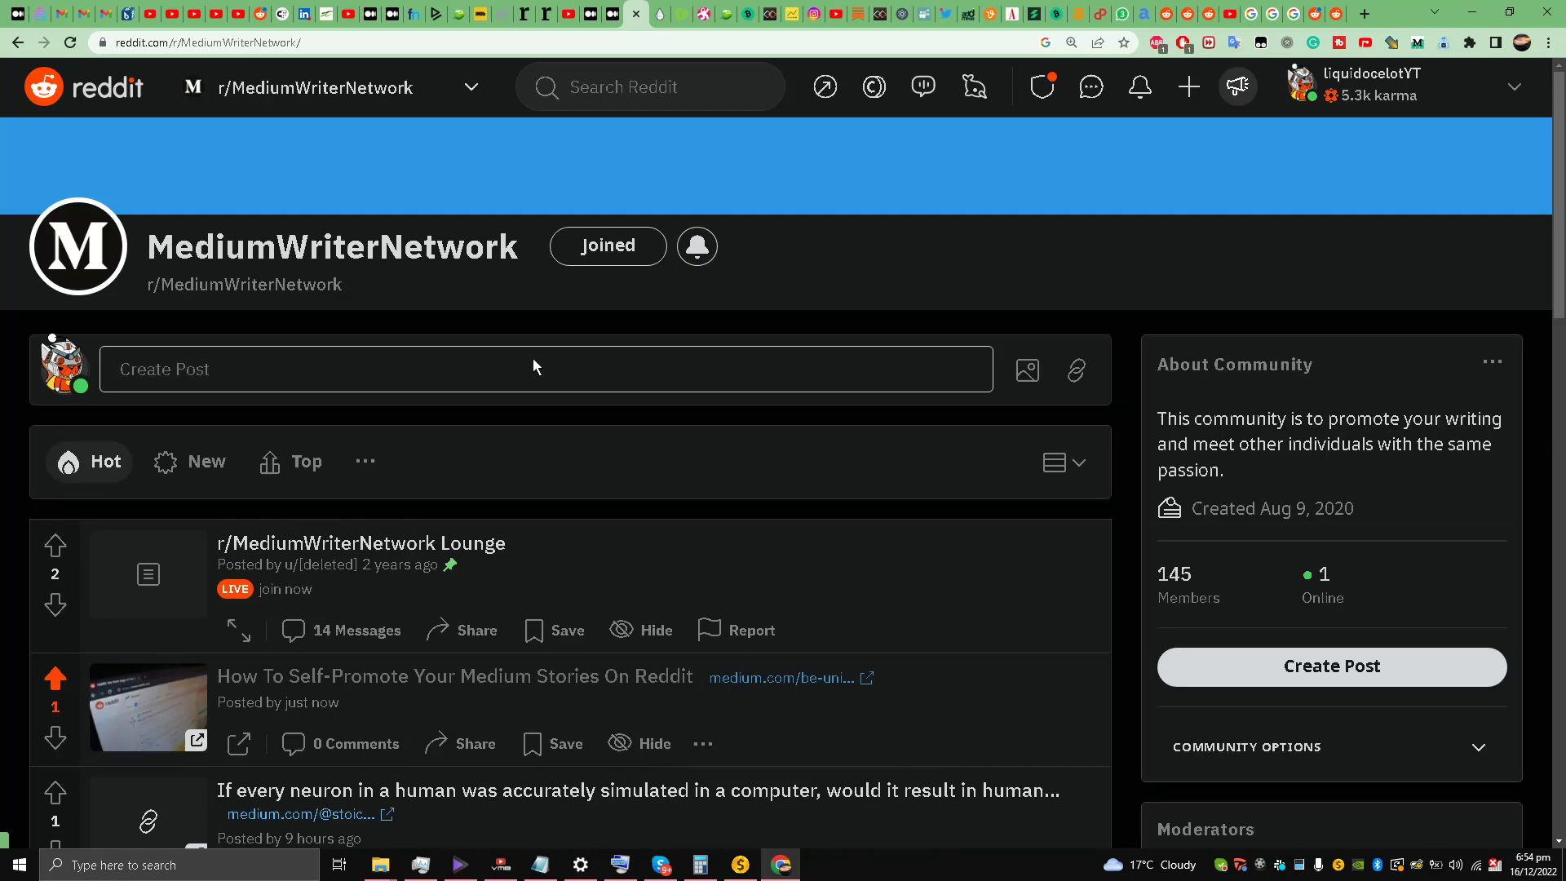
scroll(452, 419, "down", 2)
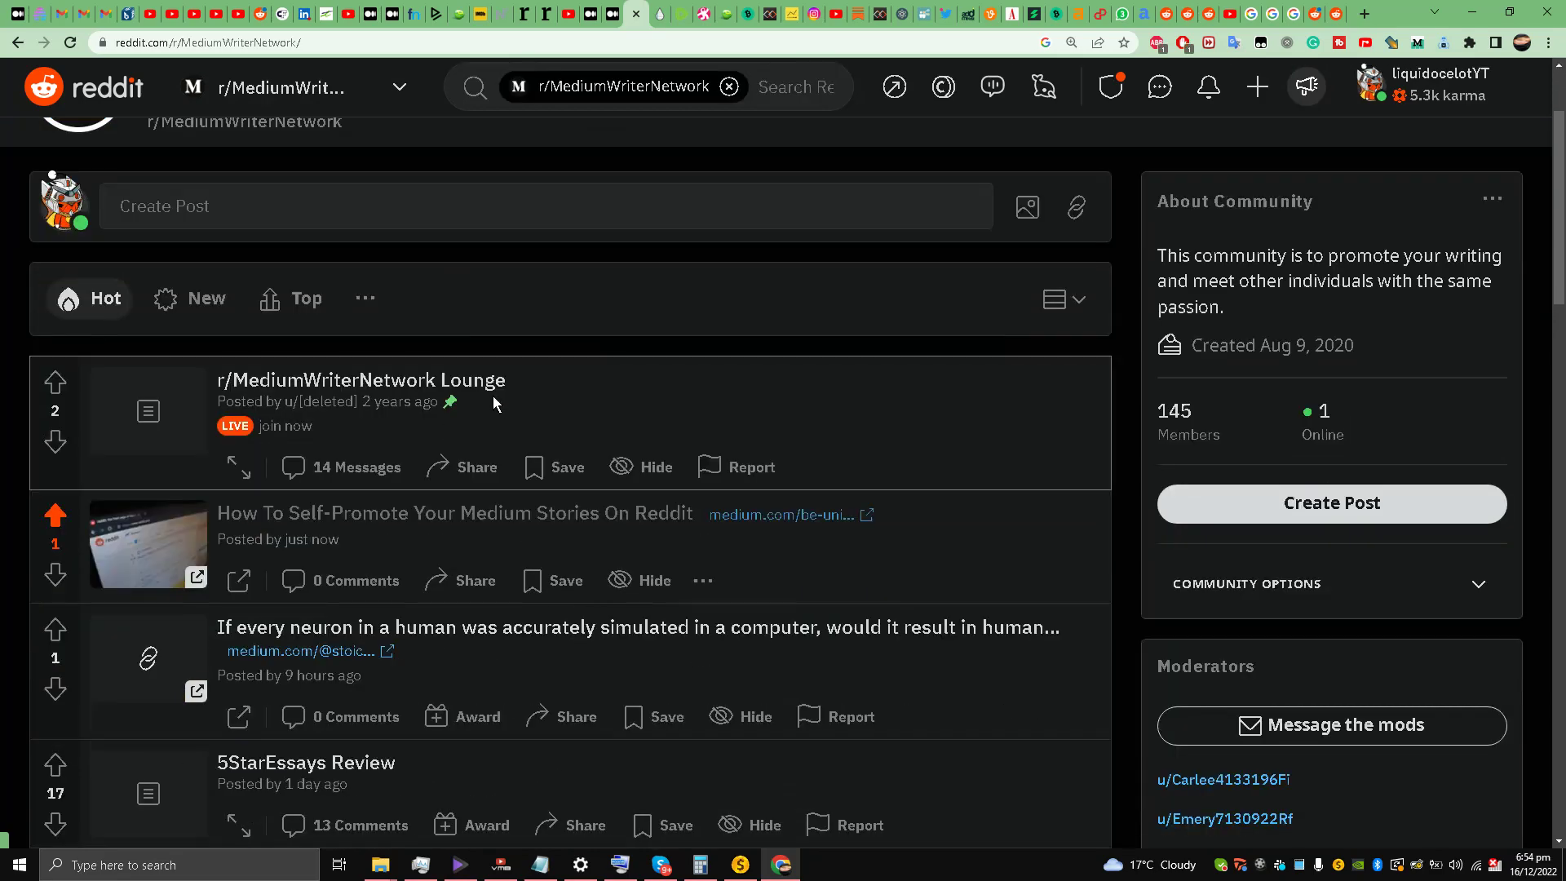
scroll(652, 214, "up", 2)
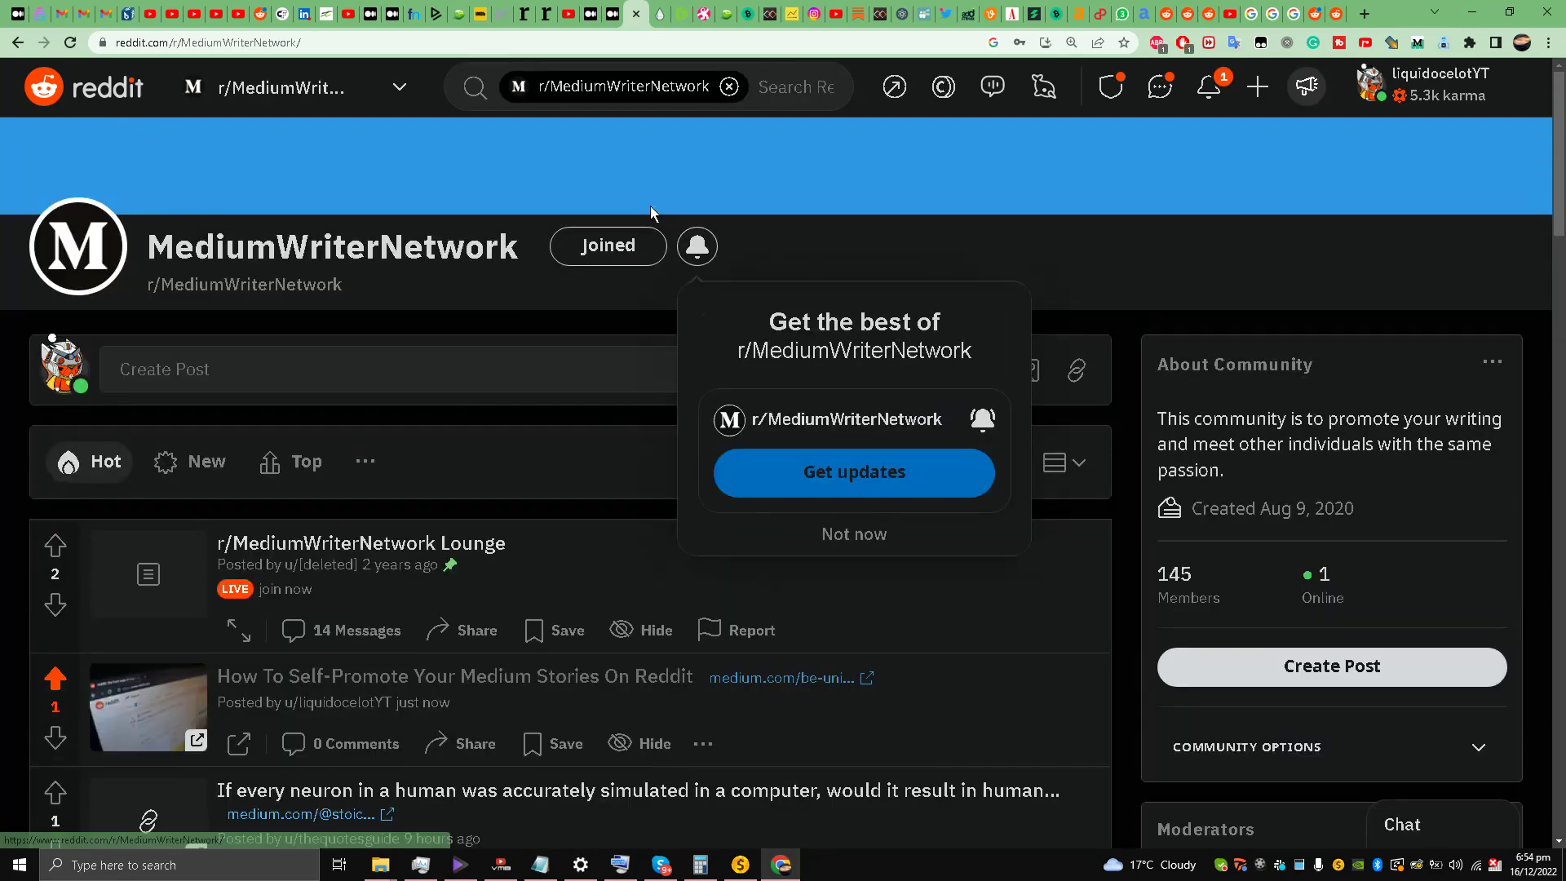
- Back in the article, select r/Medium_PartnerProgram in the list and search Google for it
left_click(637, 11)
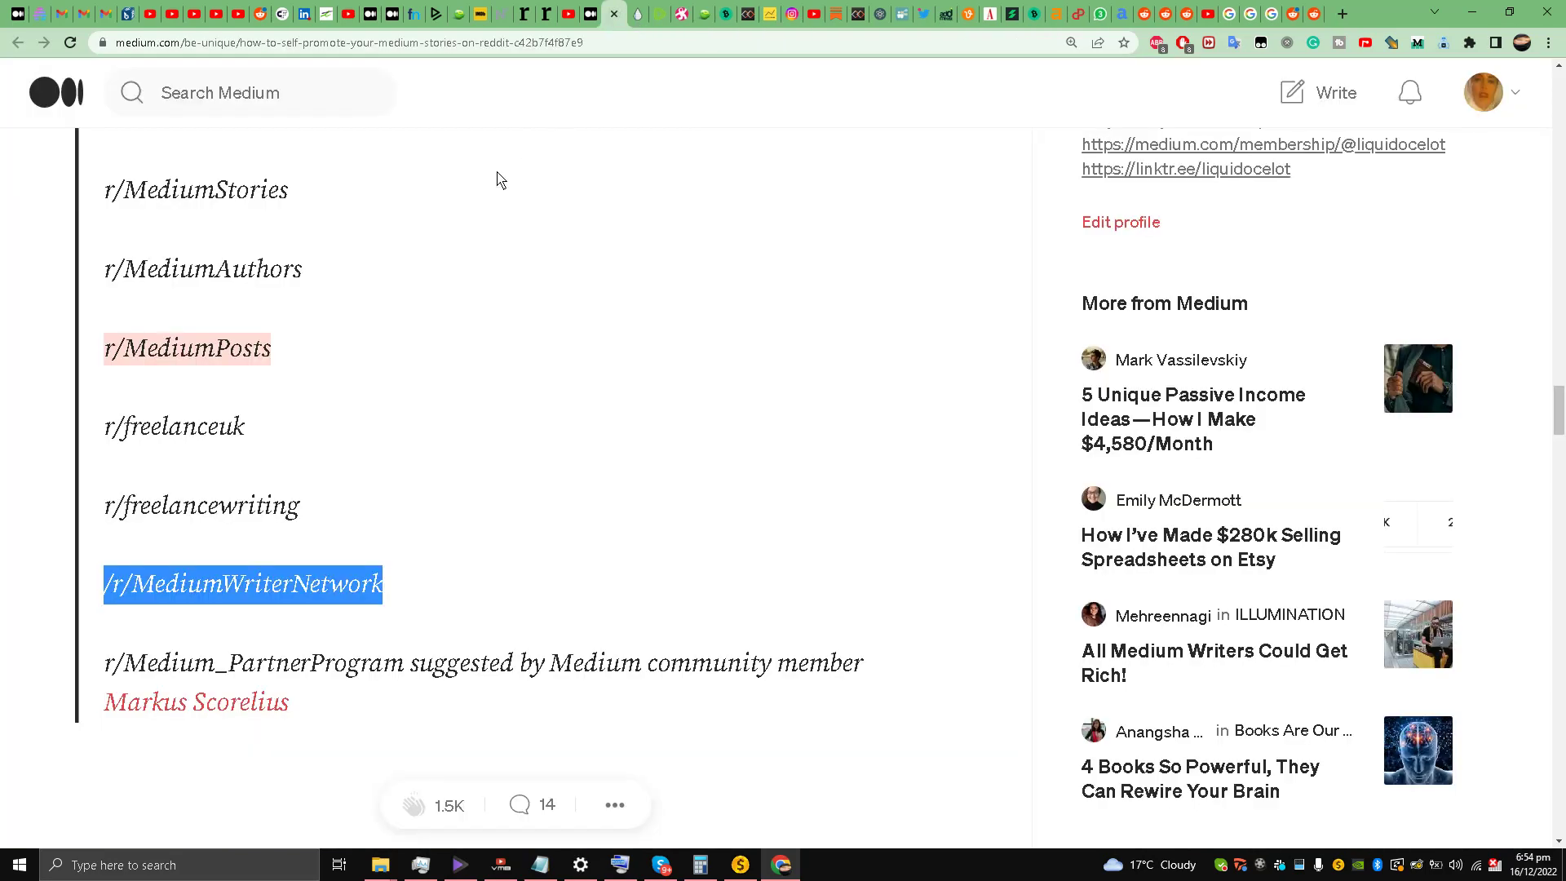
scroll(373, 269, "up", 1)
scroll(334, 295, "up", 2)
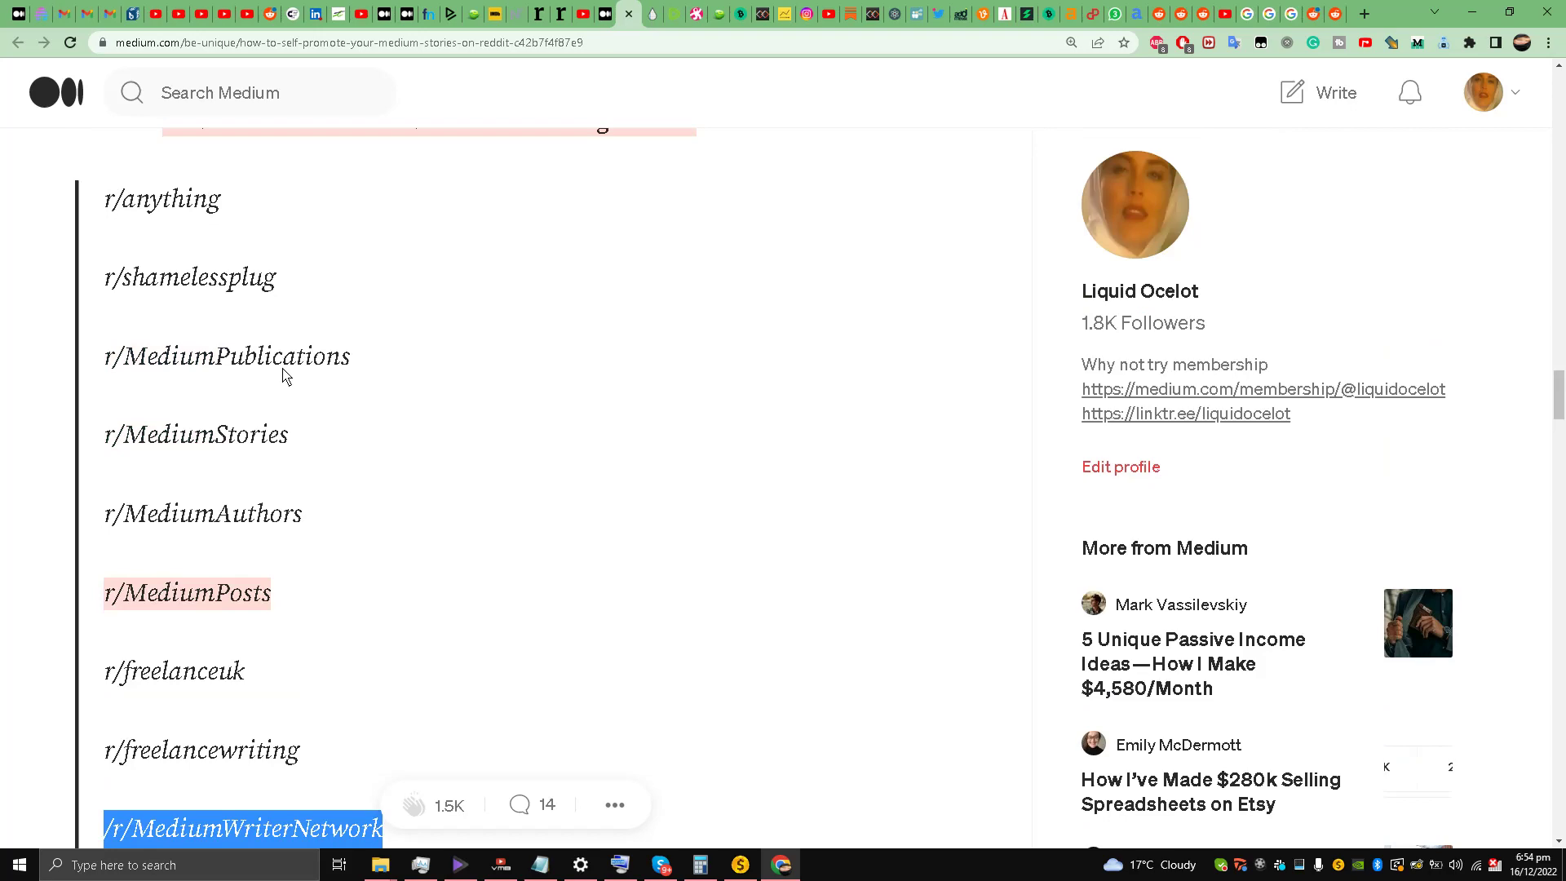
scroll(269, 522, "down", 3)
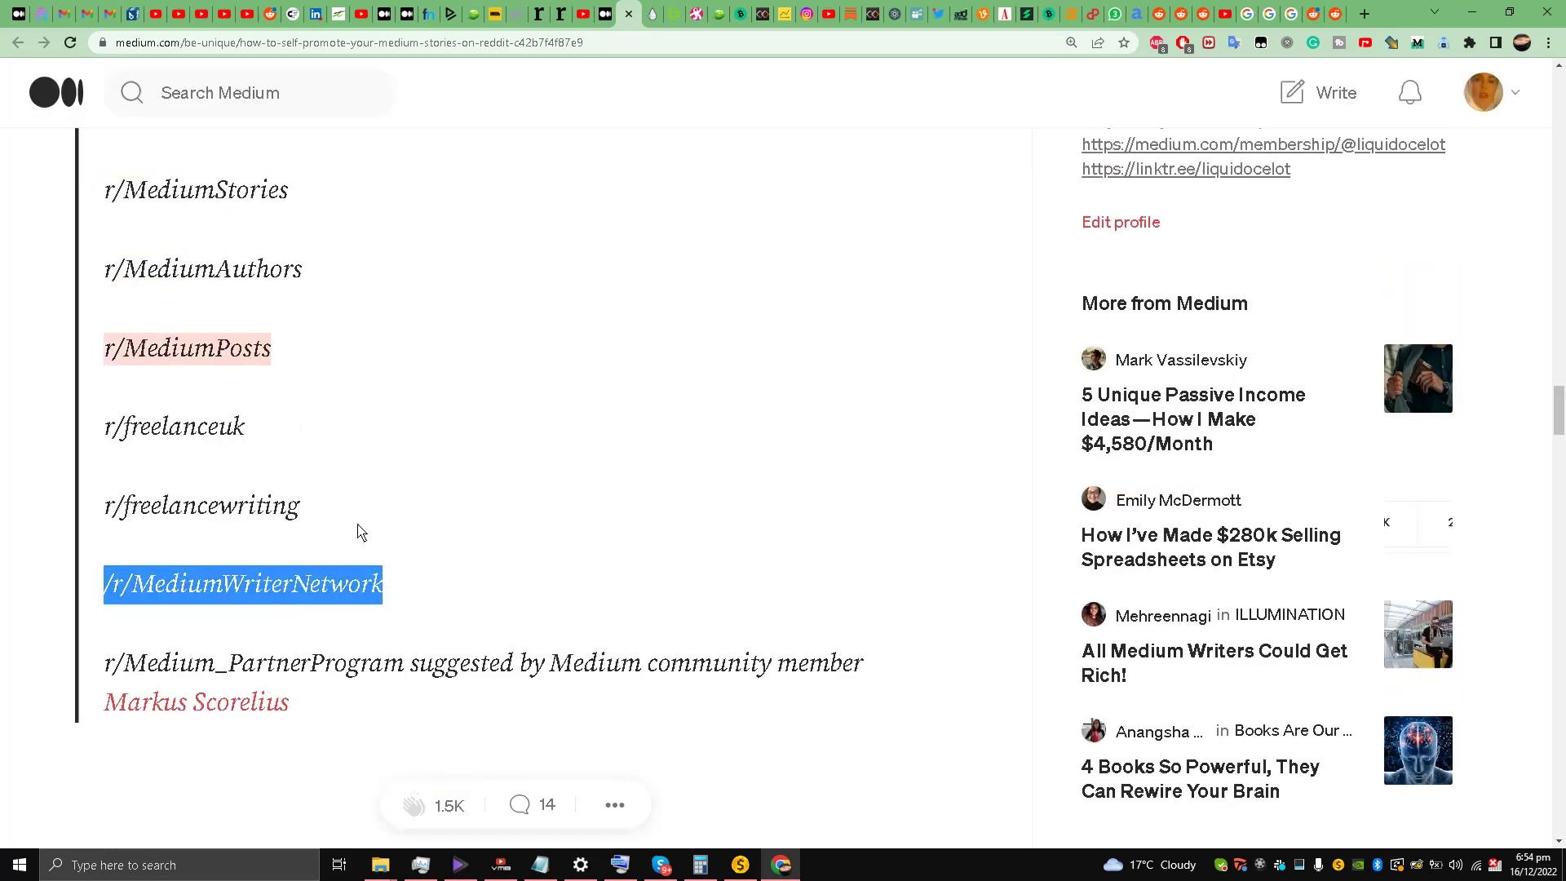
scroll(292, 543, "down", 2)
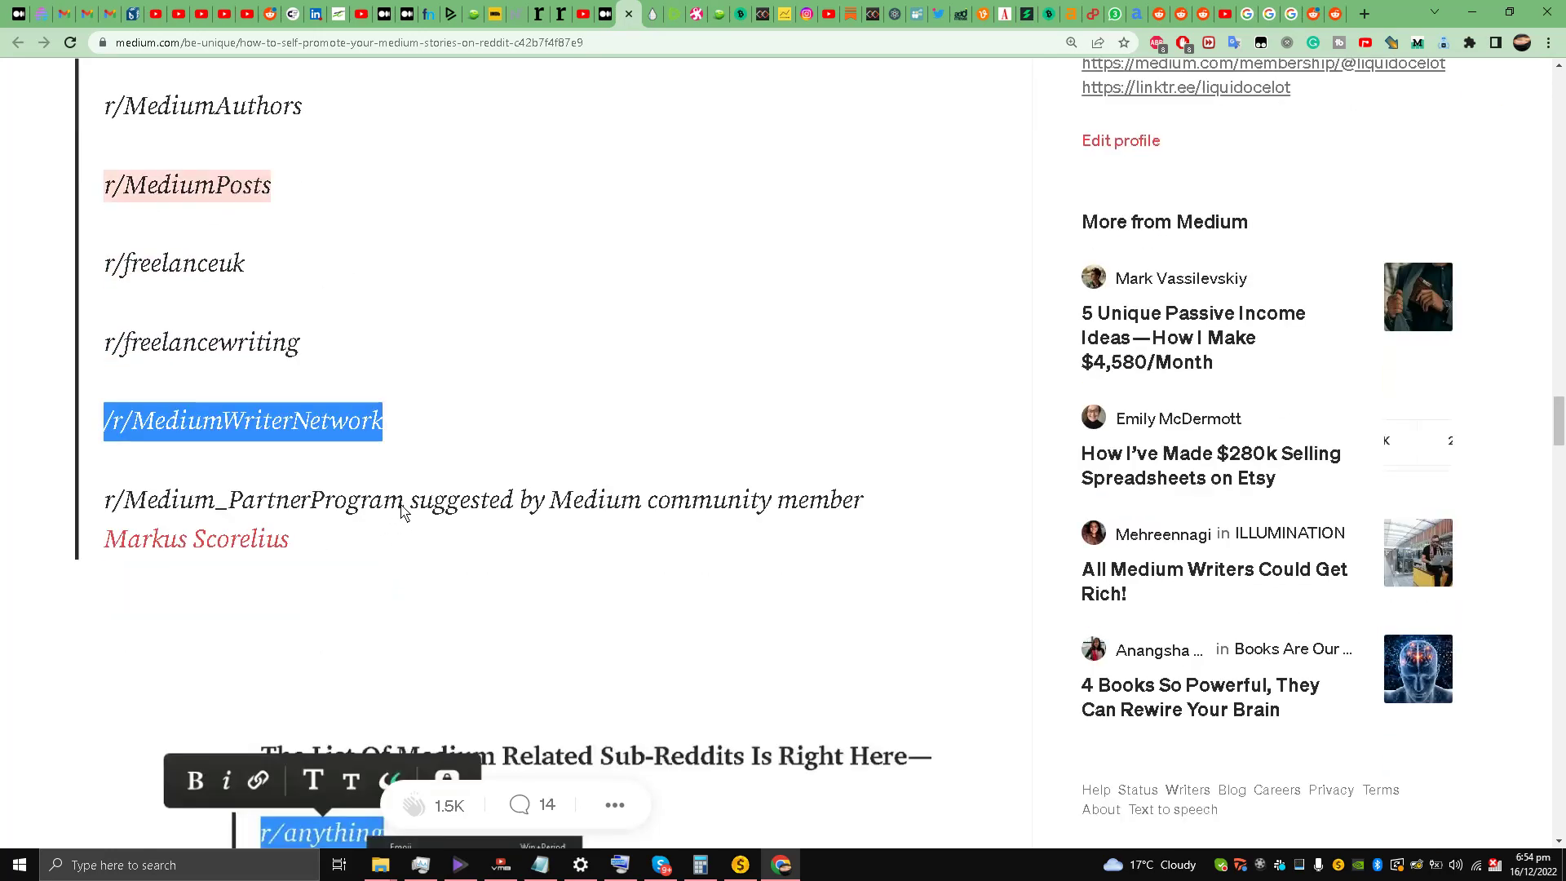
left_click_drag(402, 511, 110, 522)
right_click(145, 511)
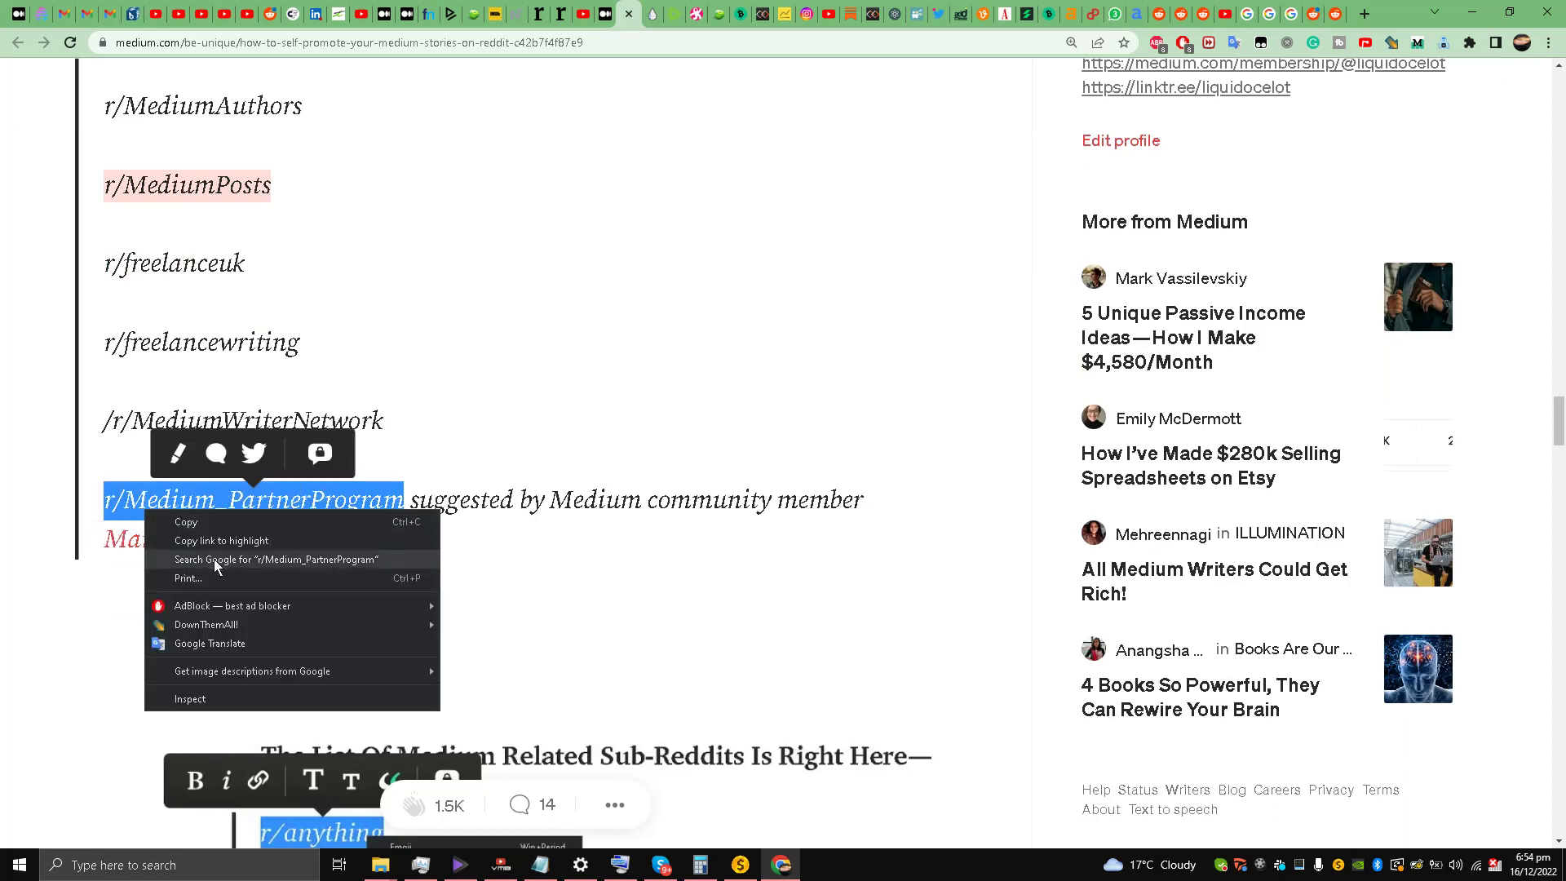
left_click(218, 565)
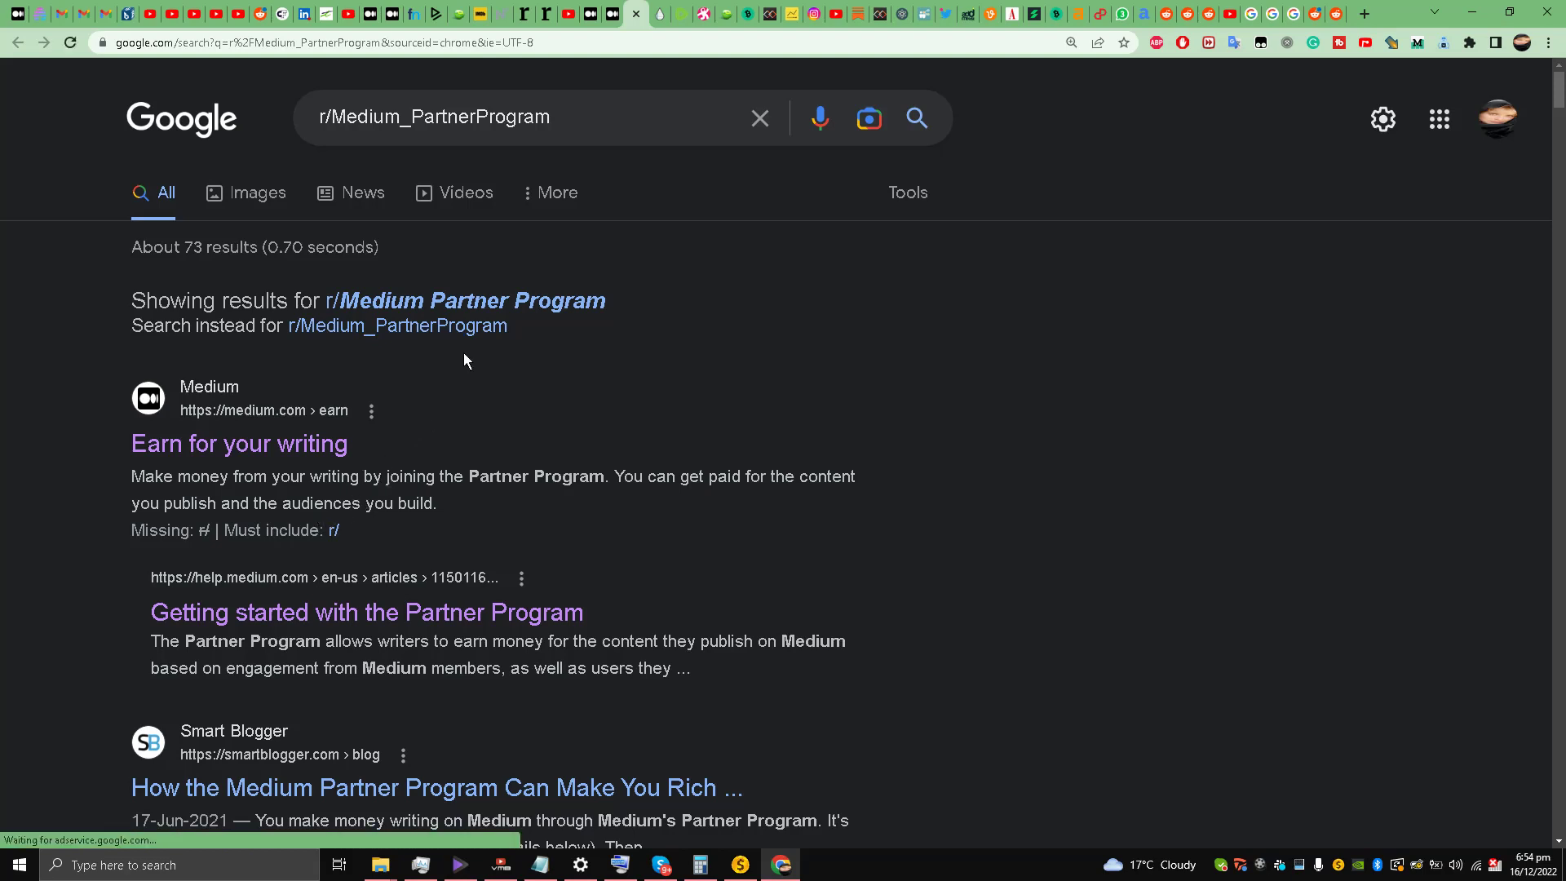
- Cut the query and load reddit.com/r/ plus the pasted Medium_PartnerProgram name
triple_click(491, 116)
key("ctrl+c")
right_click(491, 116)
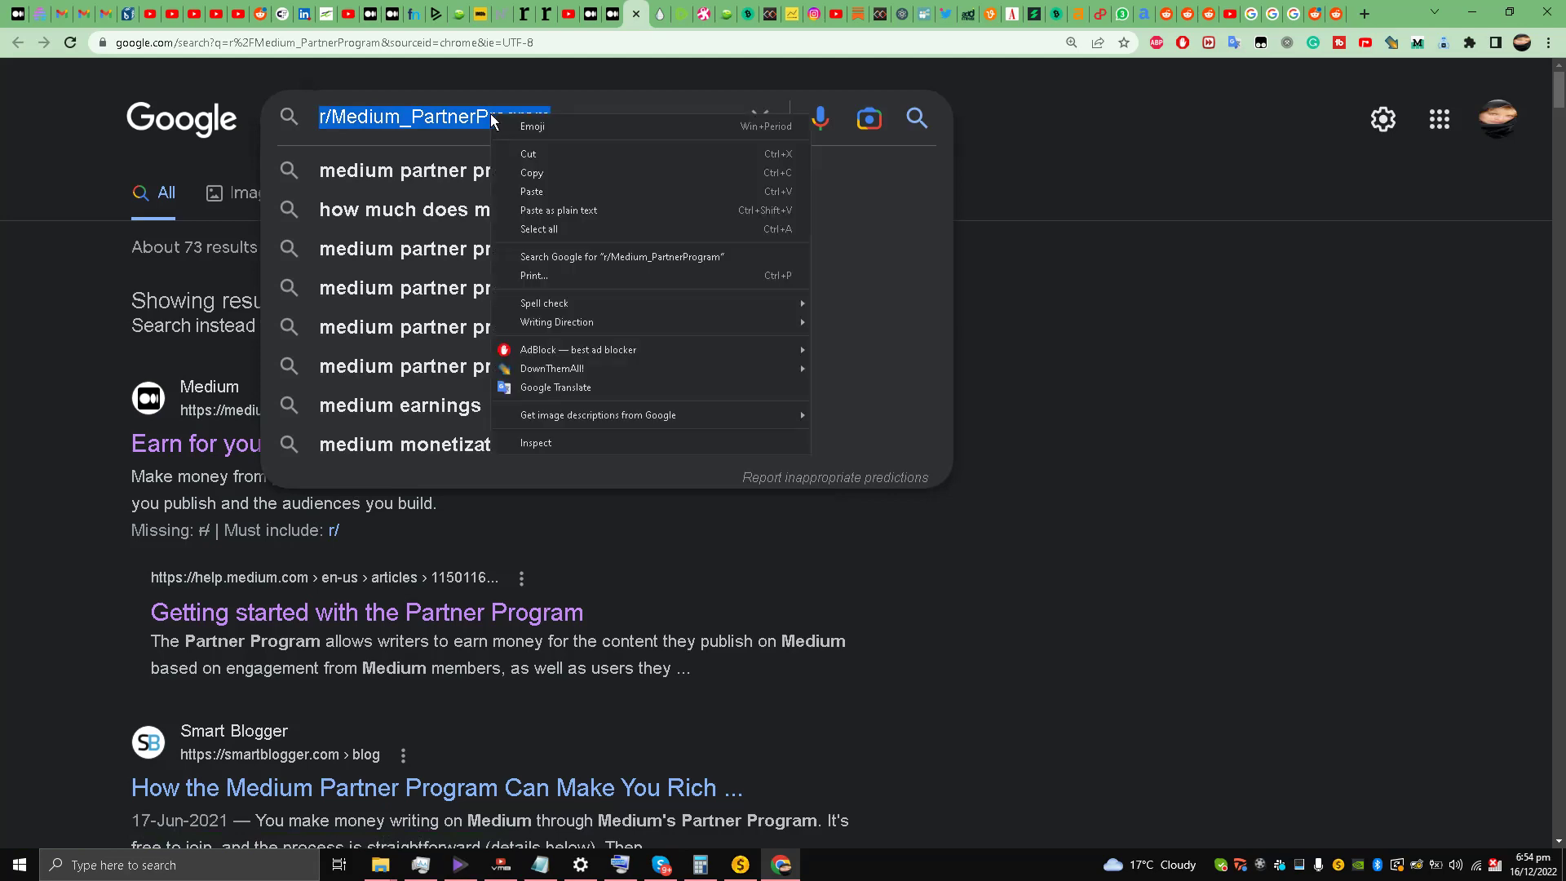
left_click(566, 155)
left_click(561, 49)
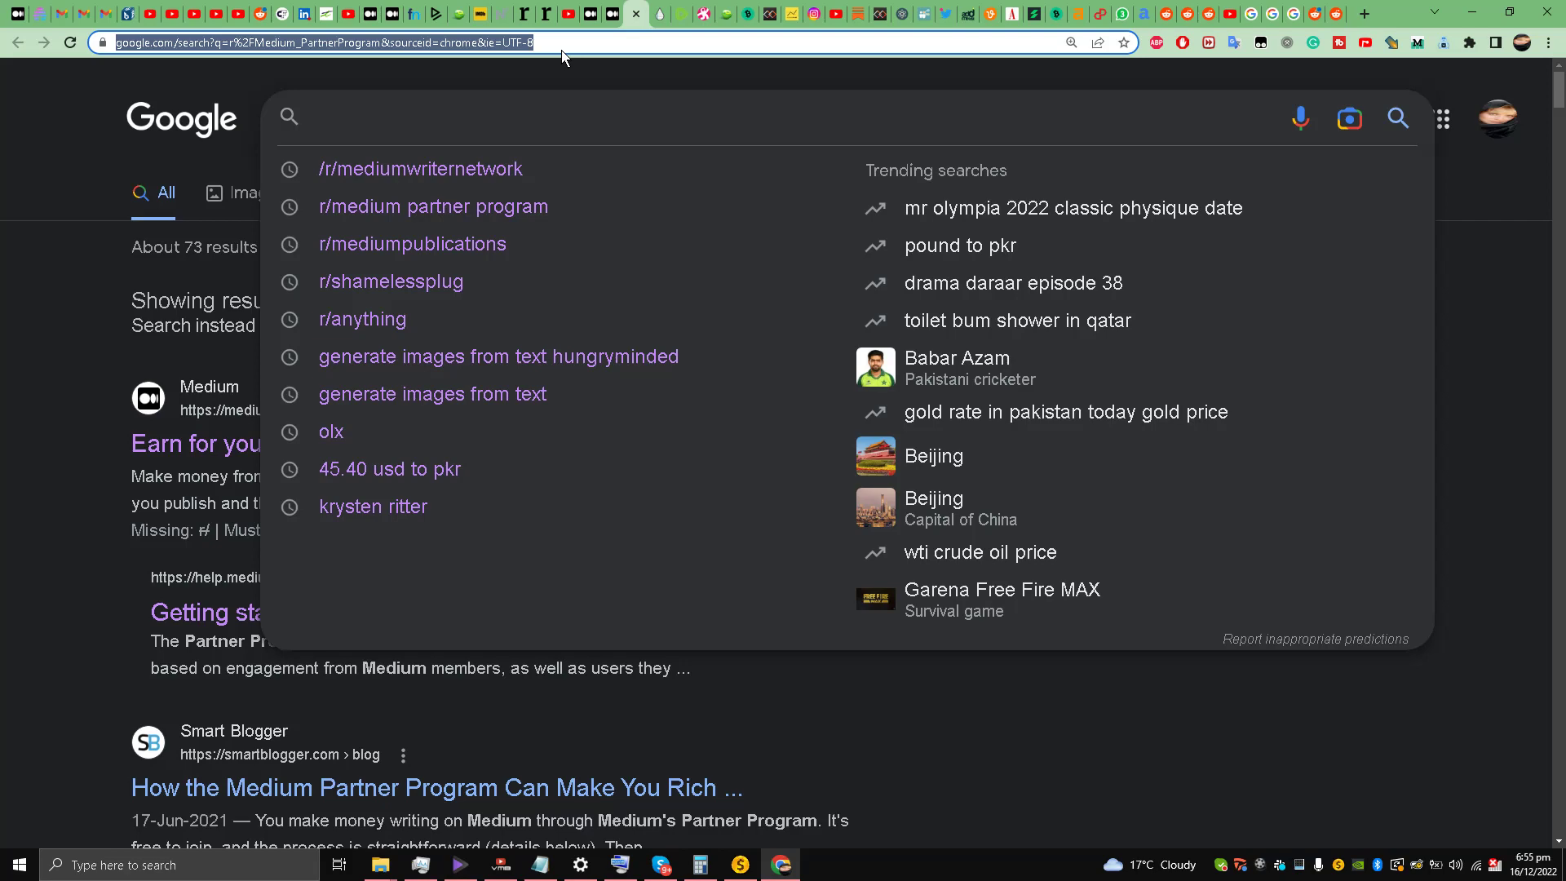
type("reddit.com/")
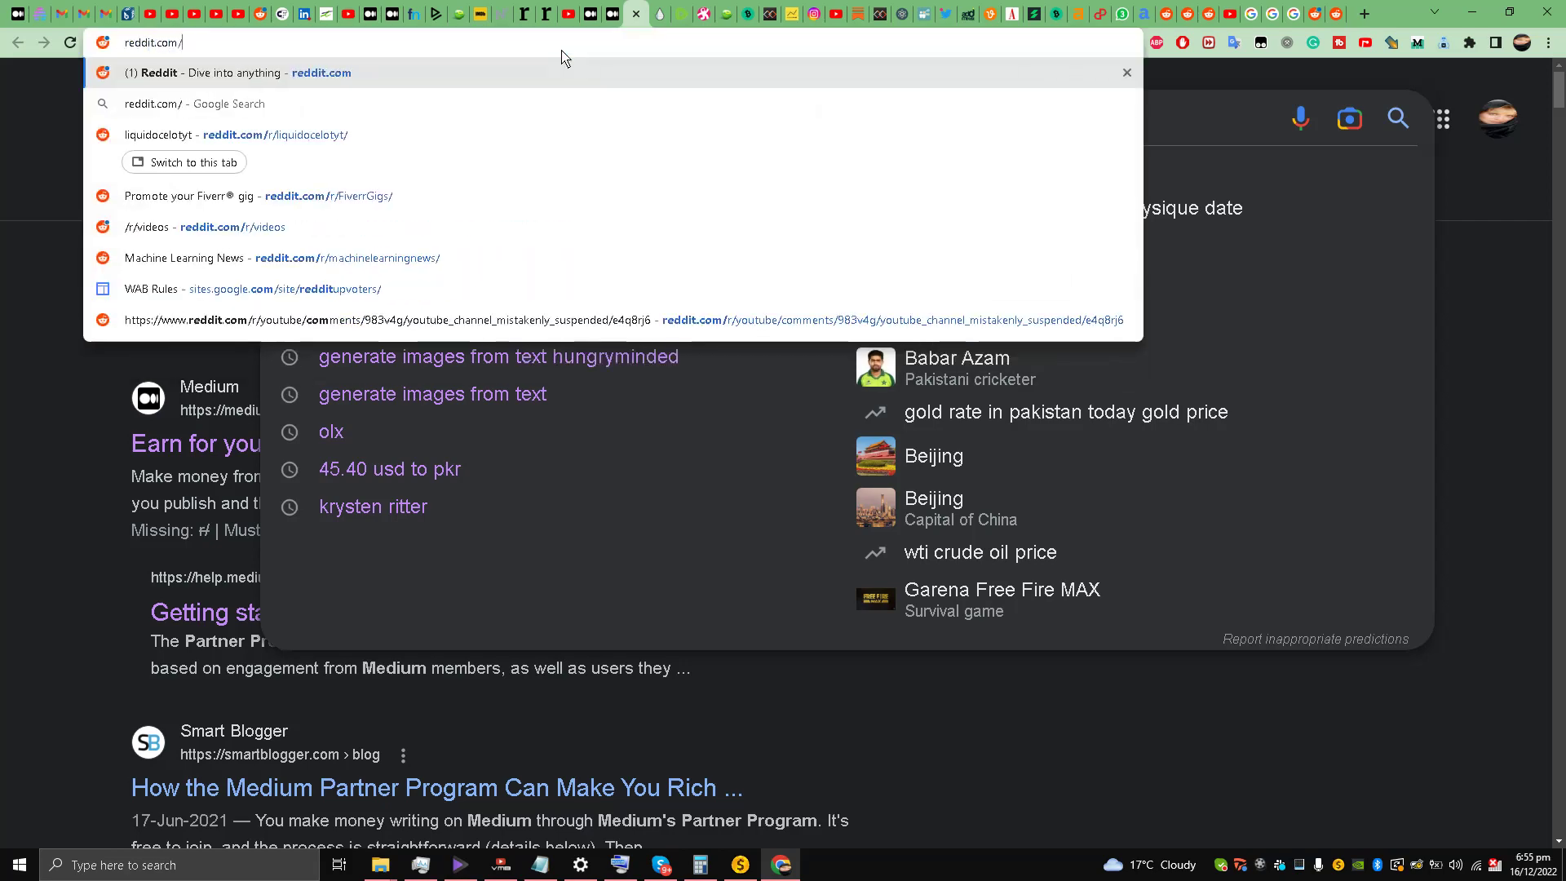
type("r/")
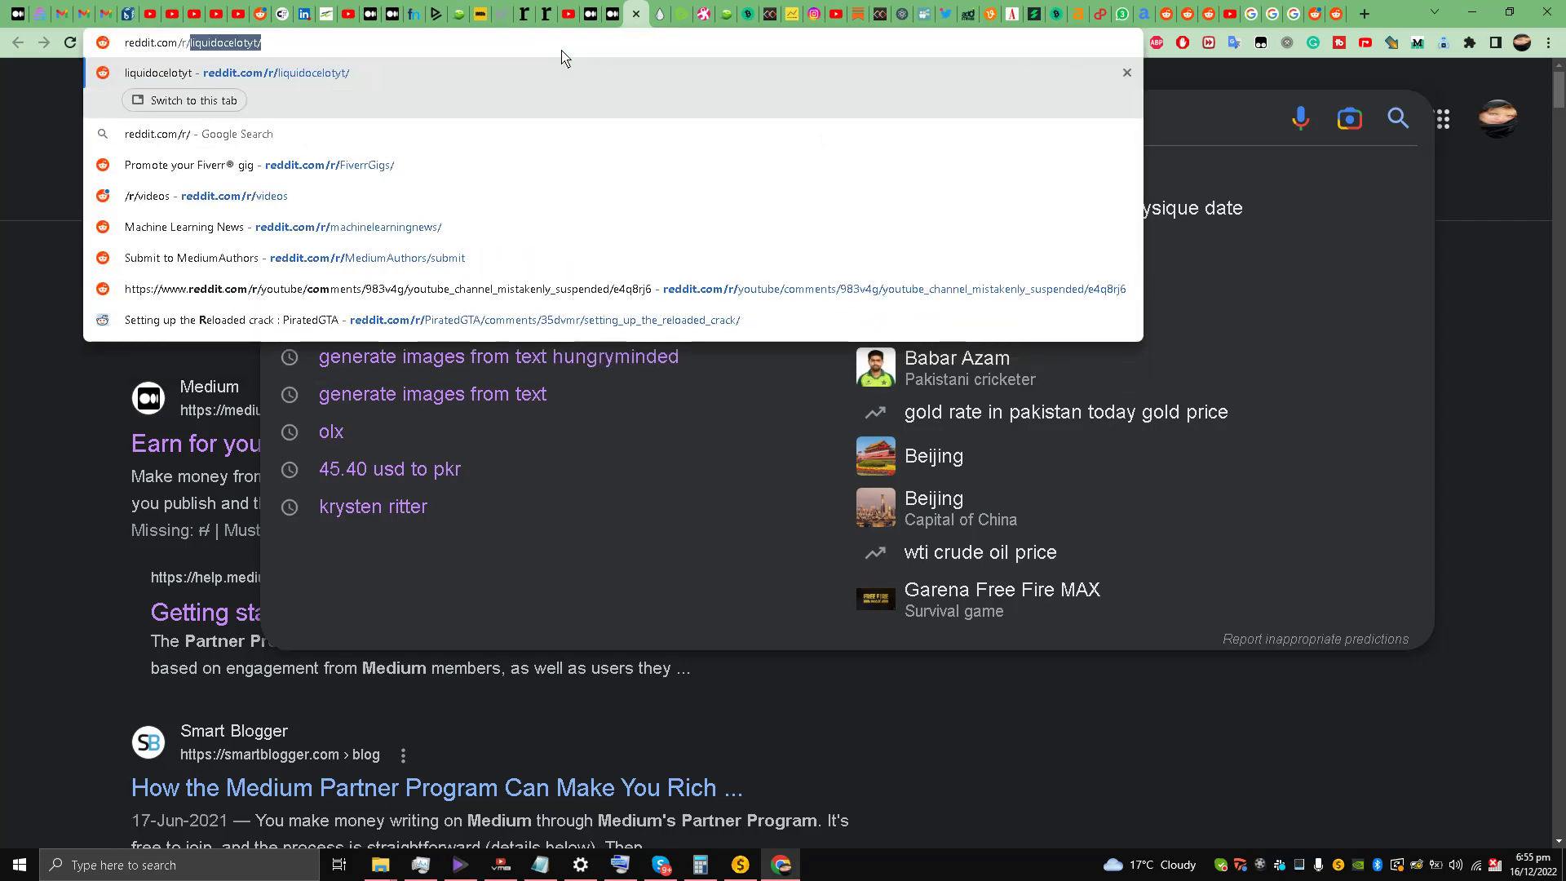
key("ctrl+v")
key("Return")
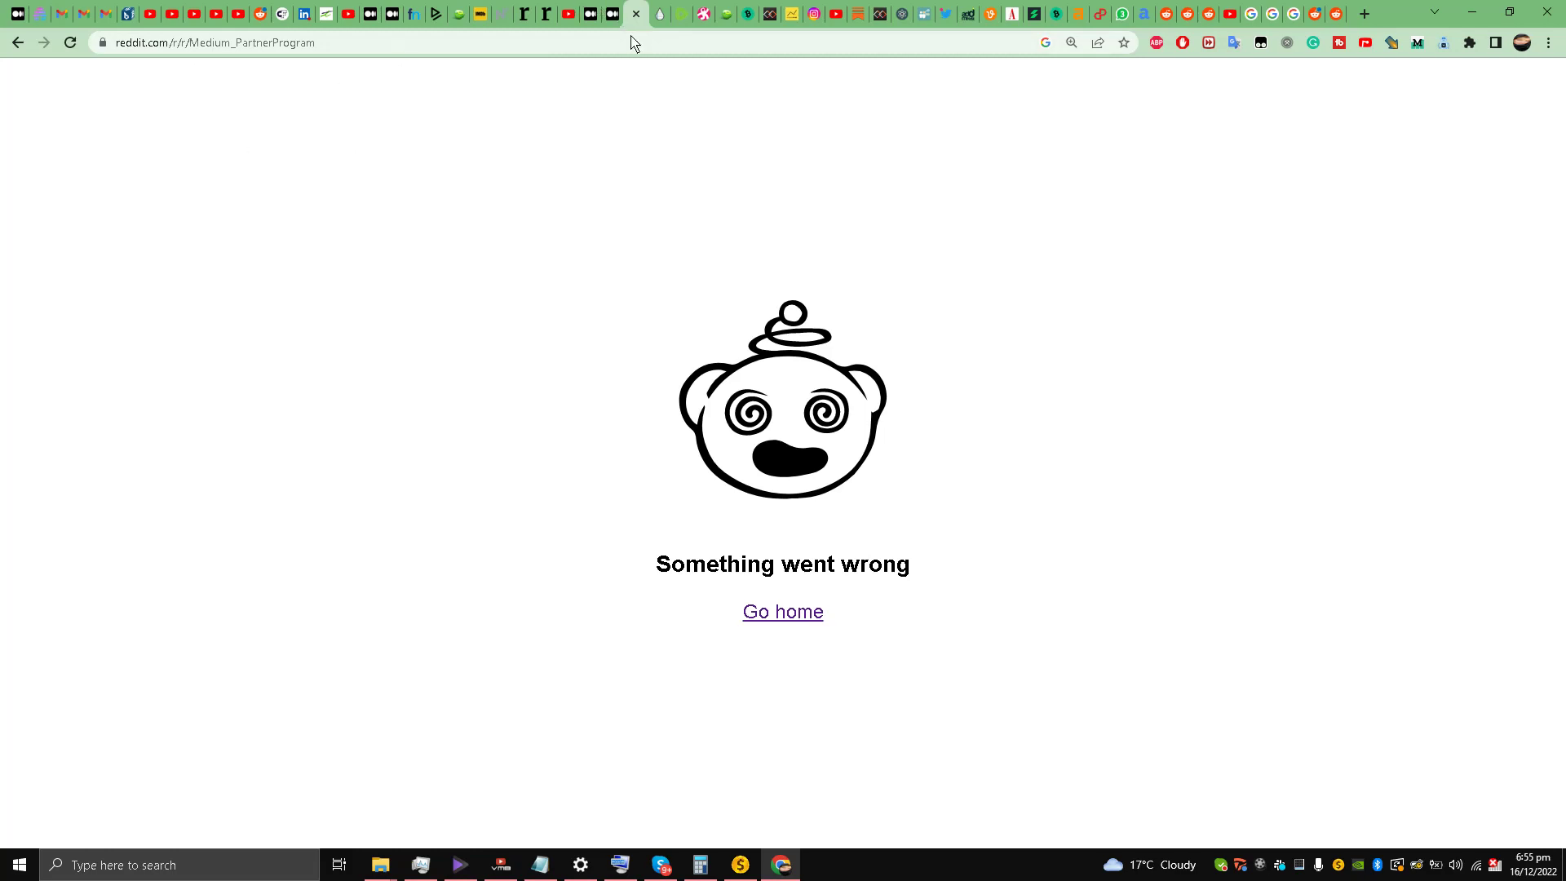
- Remove the doubled r/ so the address loads the r/Medium_PartnerProgram community page
left_click(337, 45)
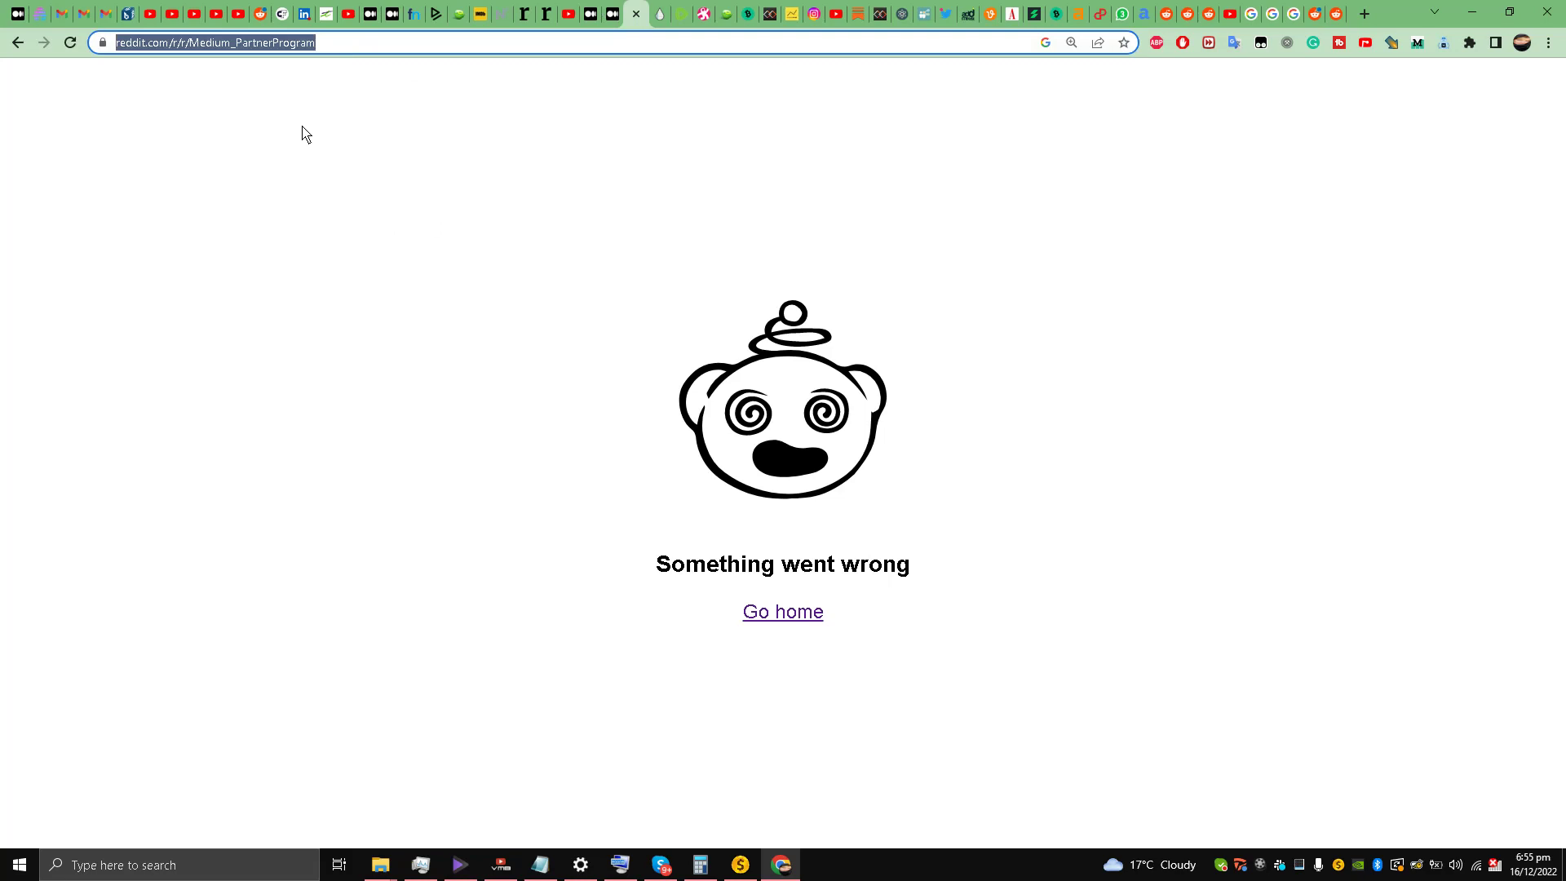
double_click(323, 49)
right_click(324, 52)
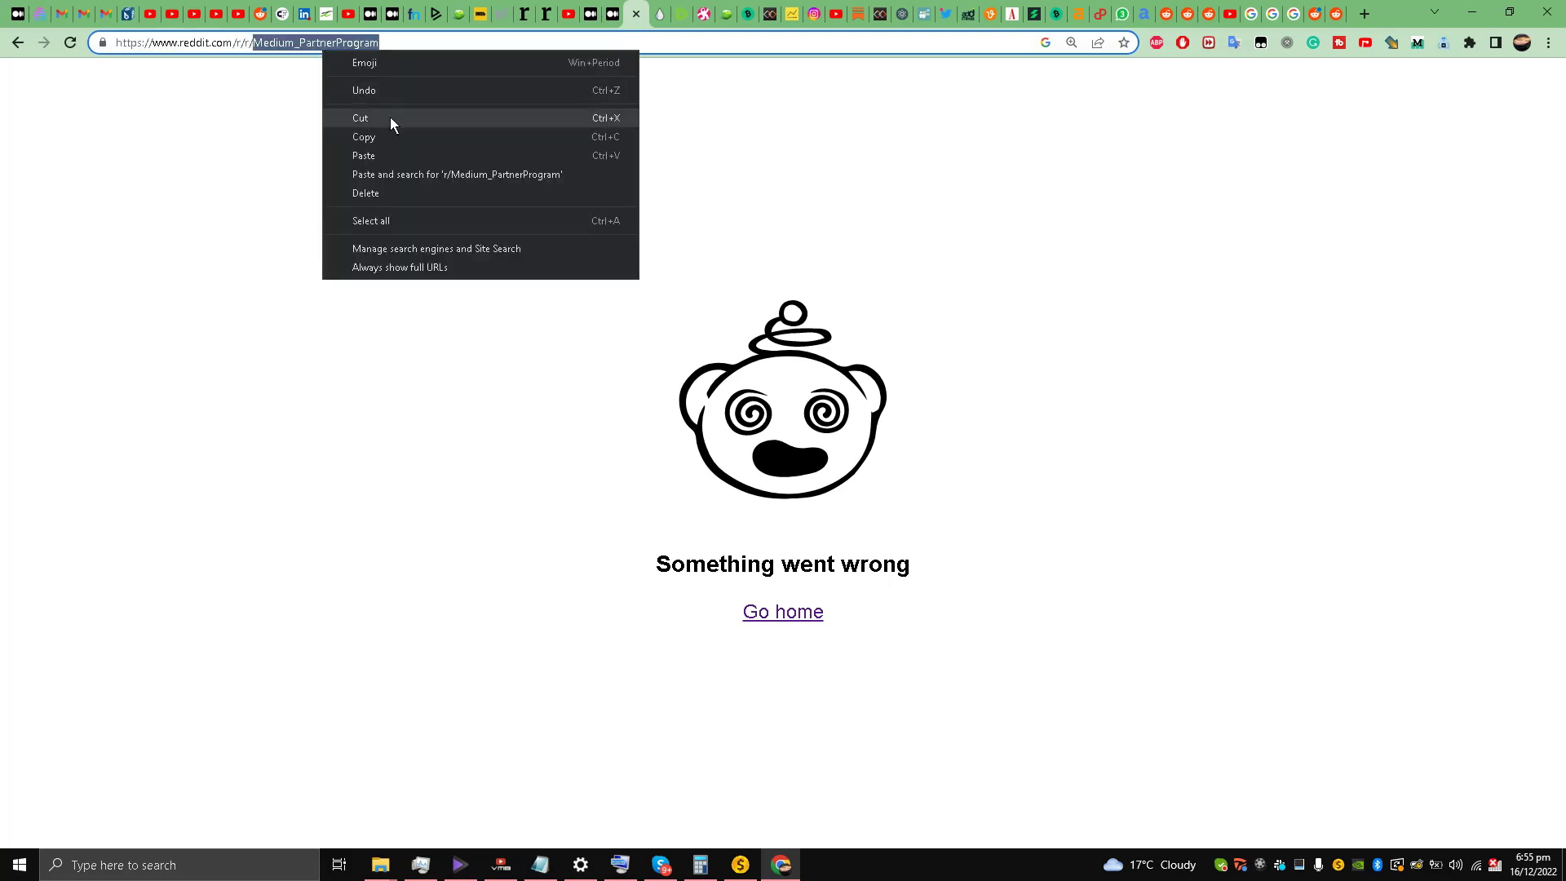
left_click(390, 116)
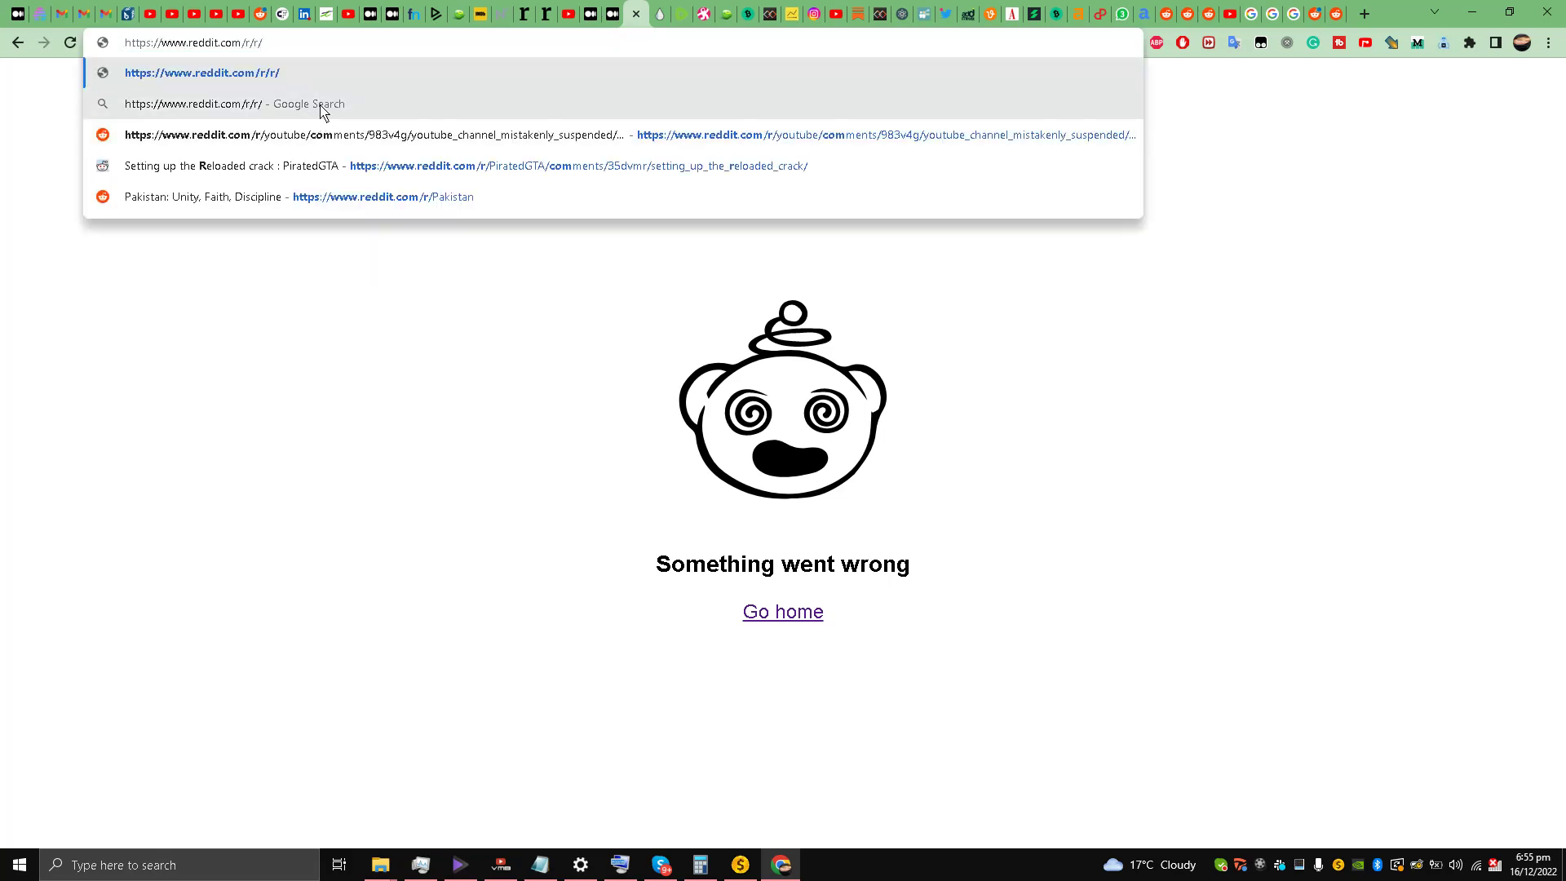
key("BackSpace")
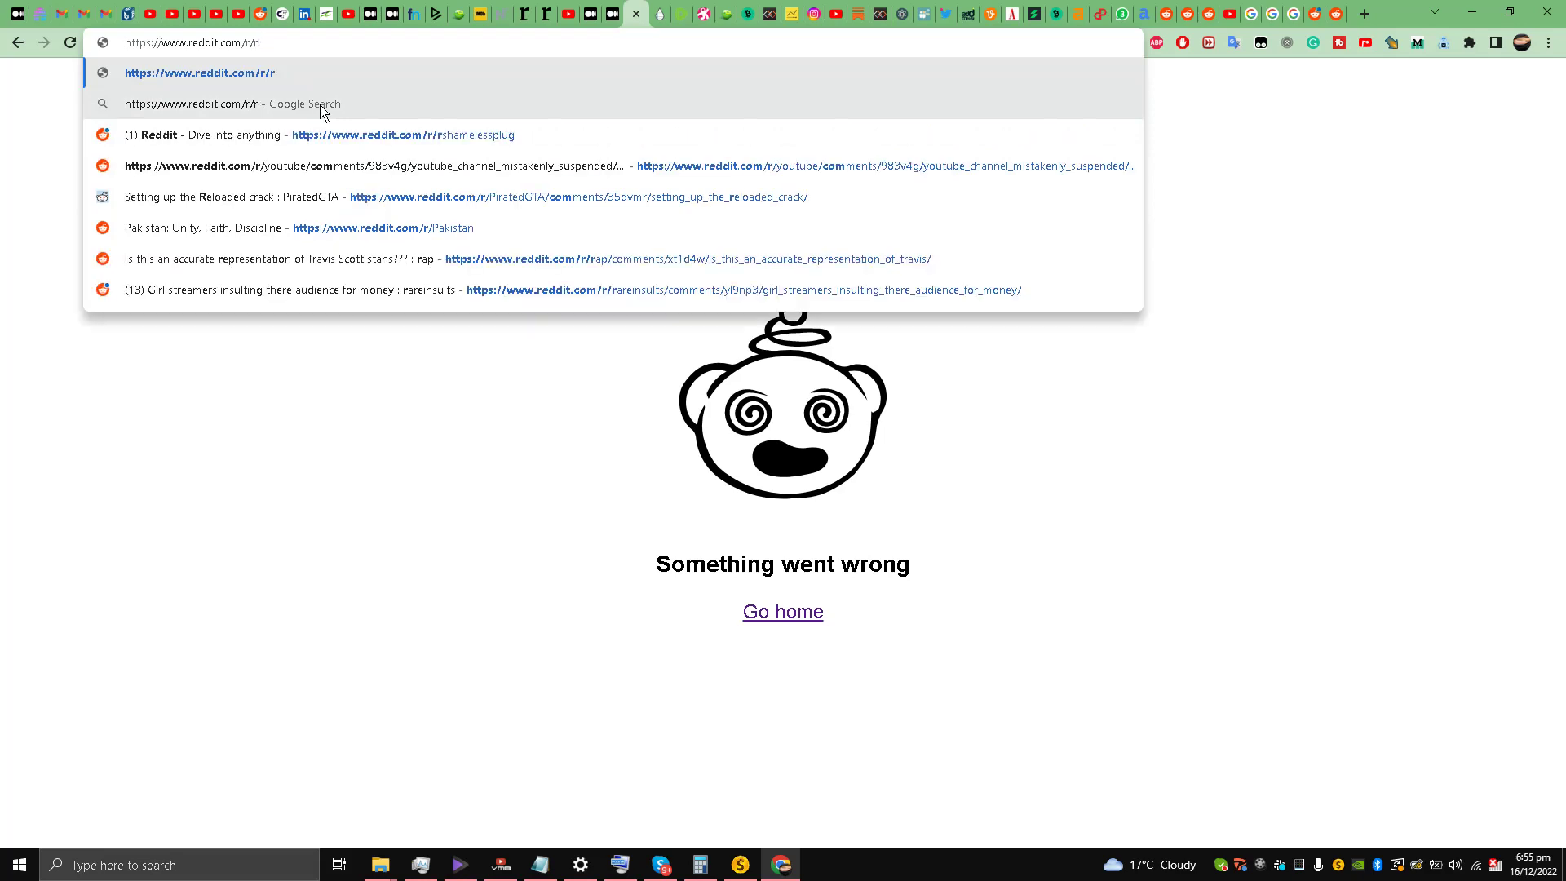
key("BackSpace")
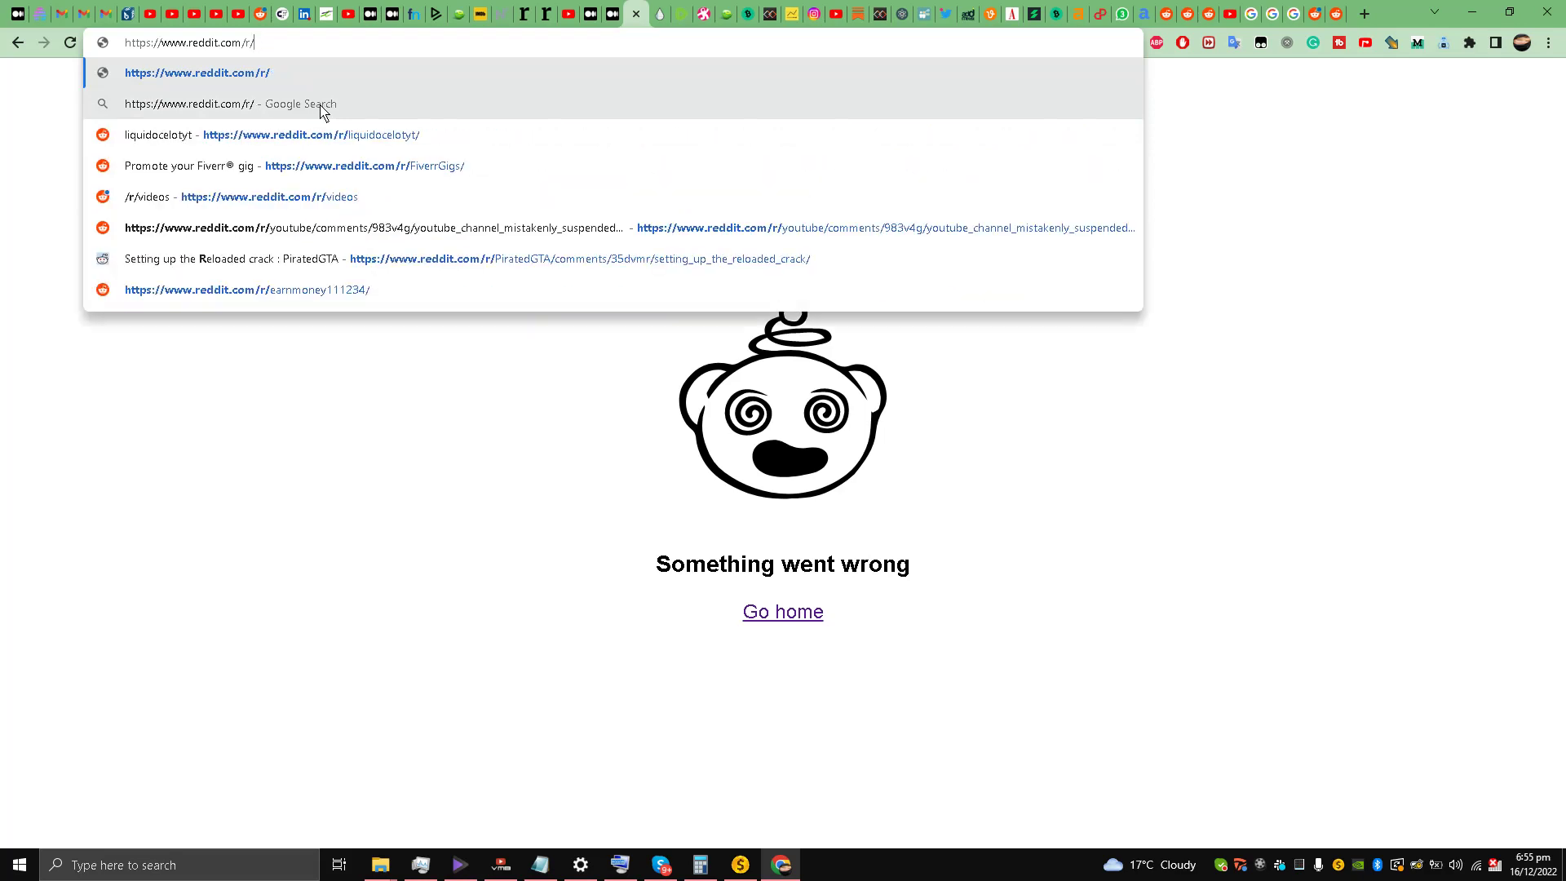
key("ctrl+v")
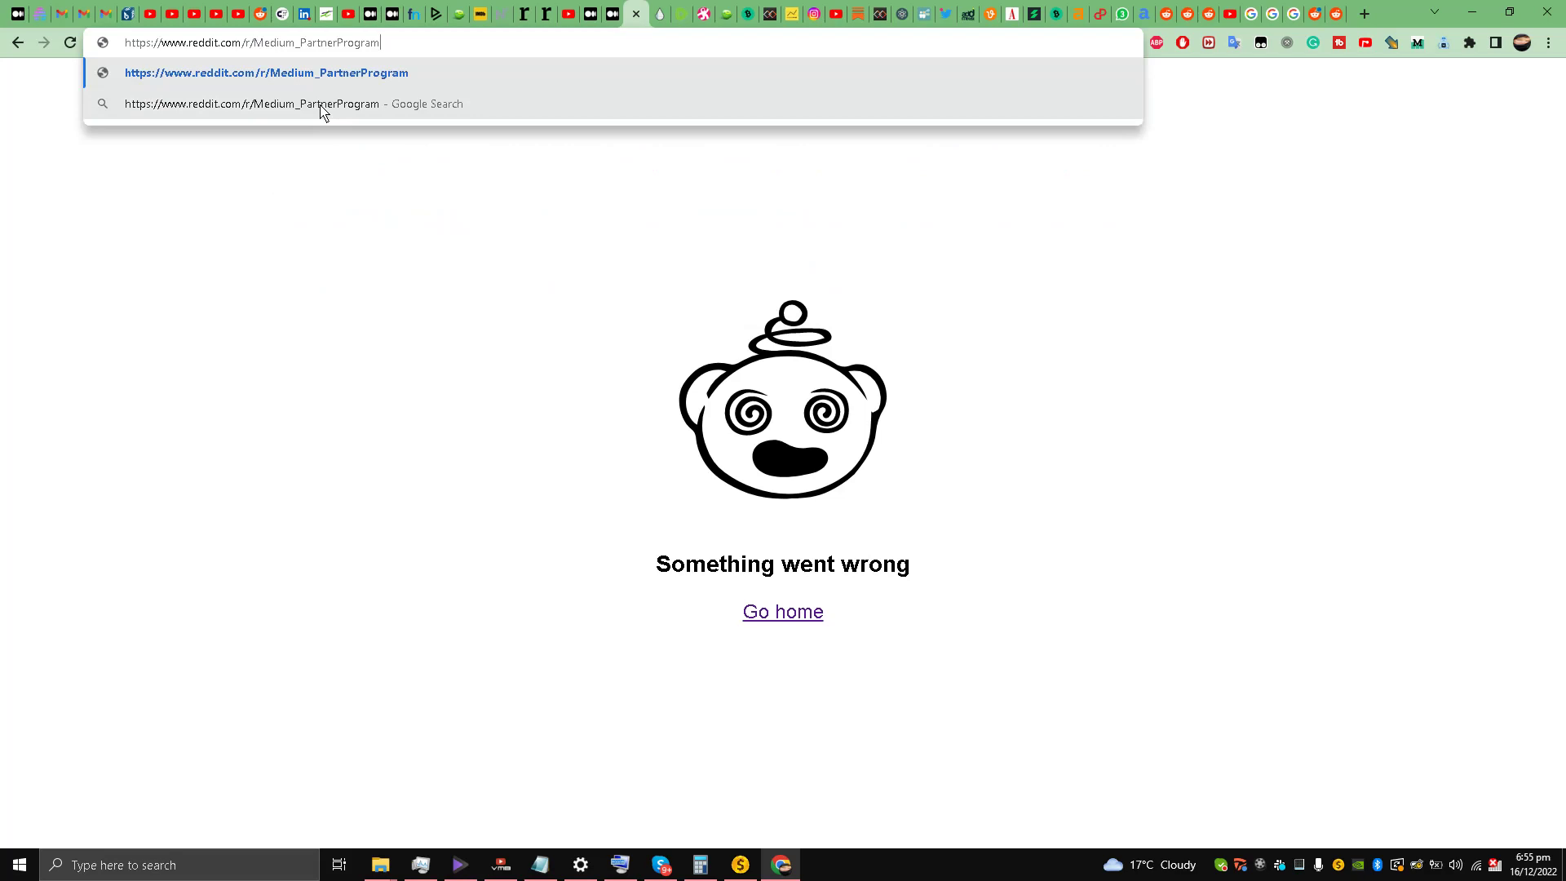
key("Return")
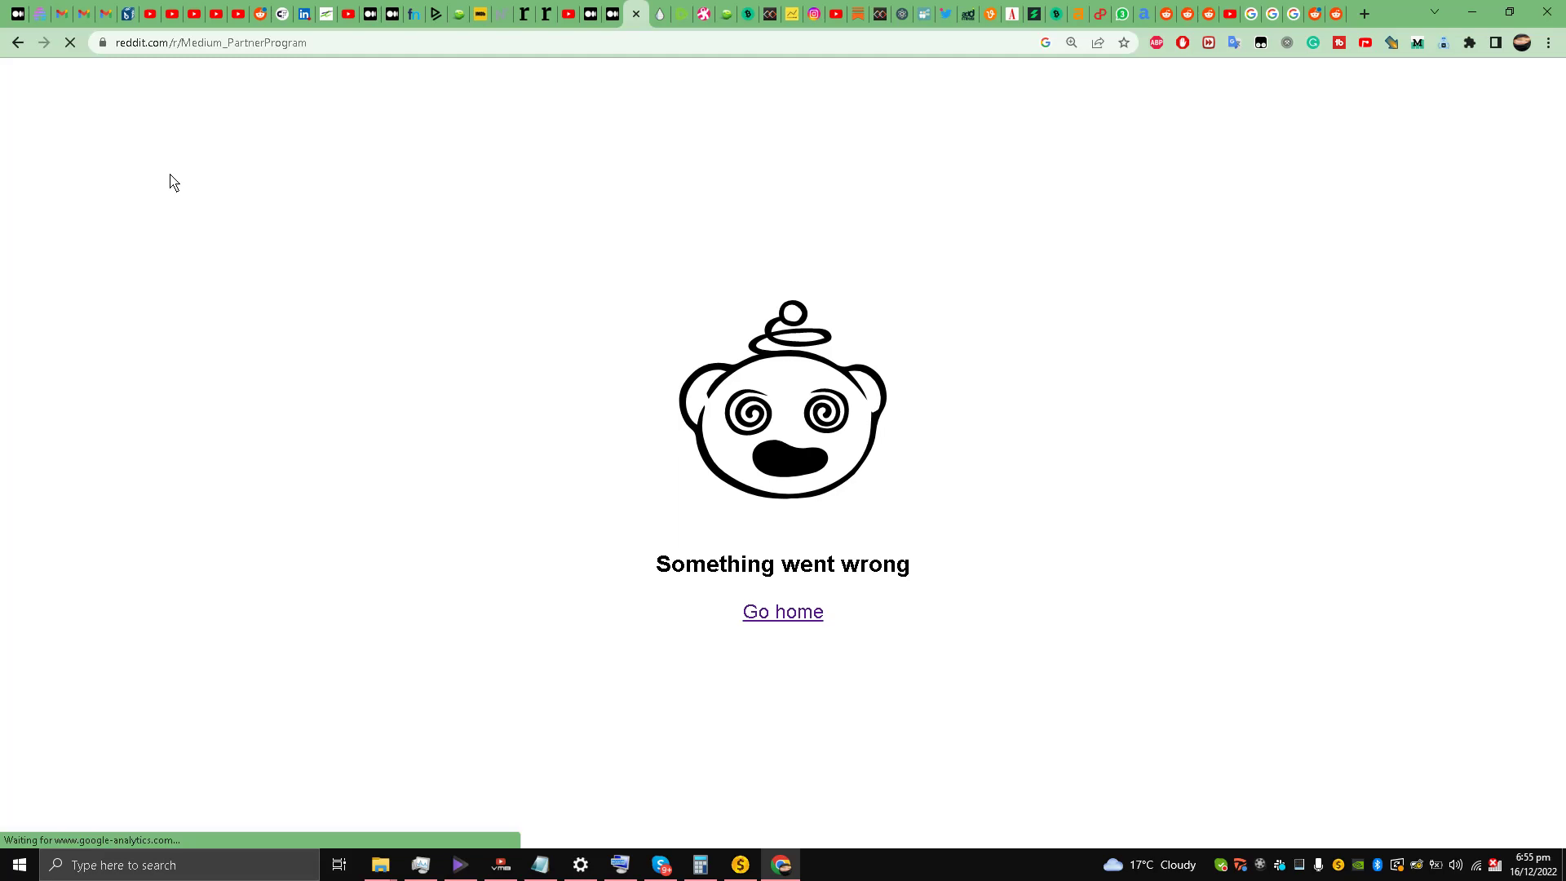
scroll(444, 336, "down", 4)
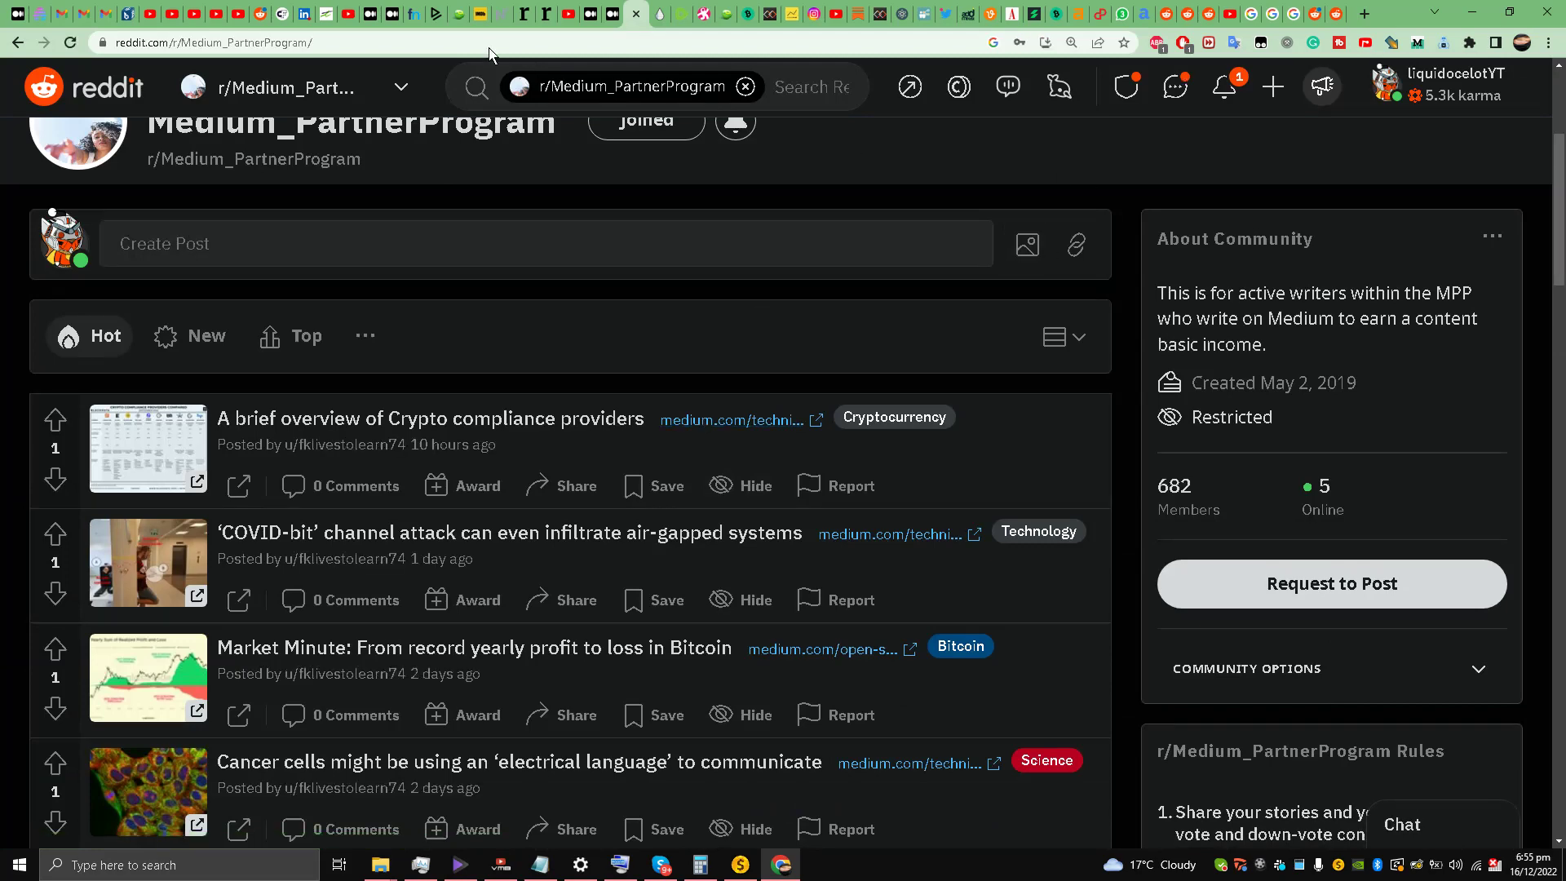
- Search Google for 'r/freelancewriting' from the Medium article's subreddit list
left_click(639, 16)
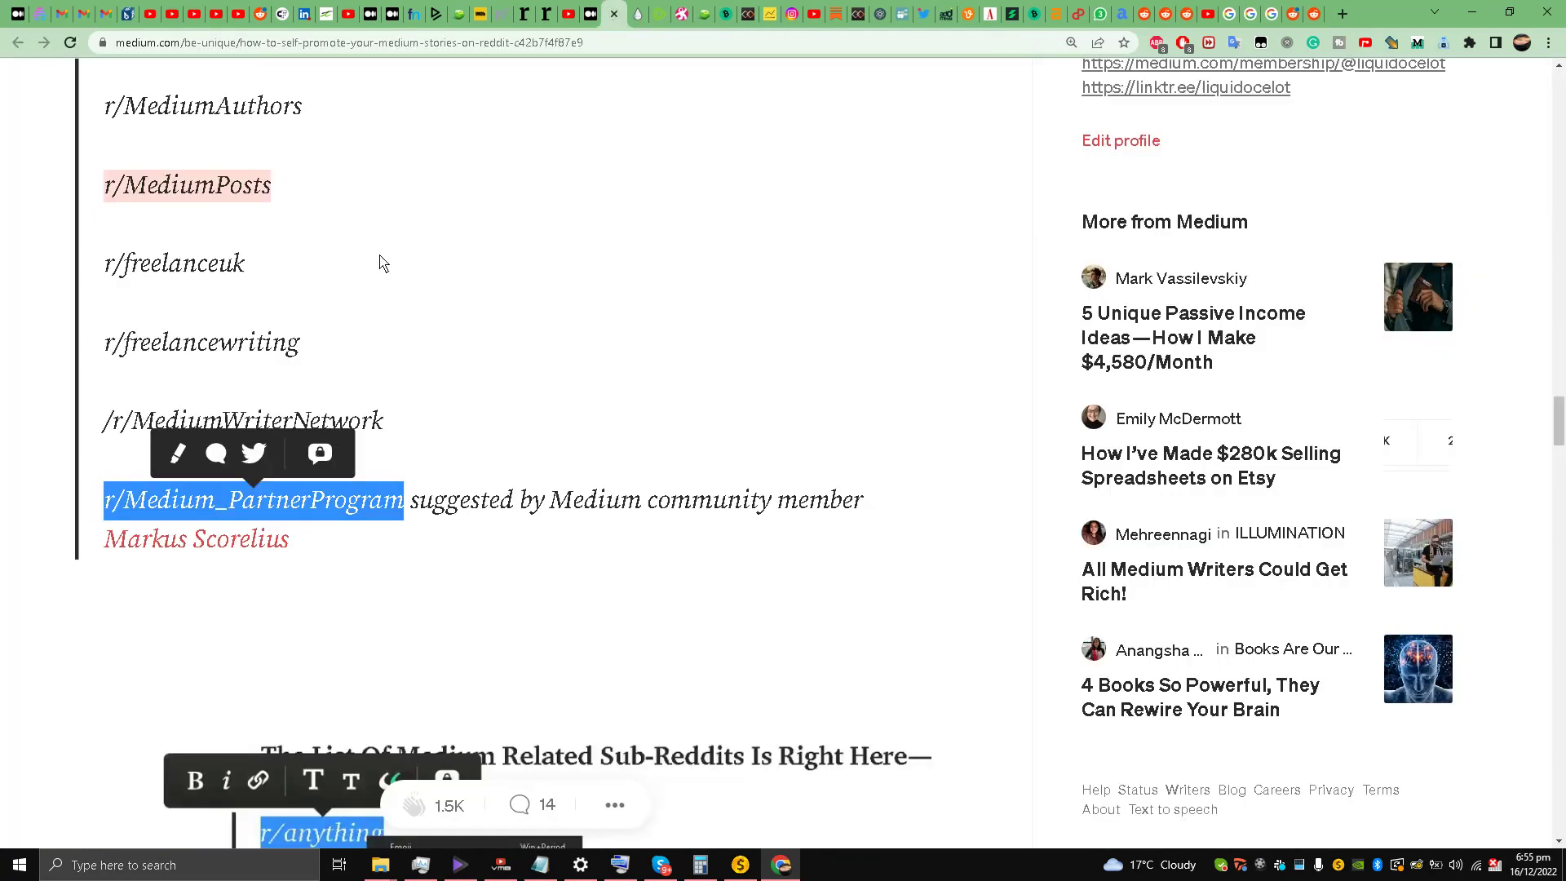
scroll(342, 285, "up", 7)
scroll(330, 301, "down", 5)
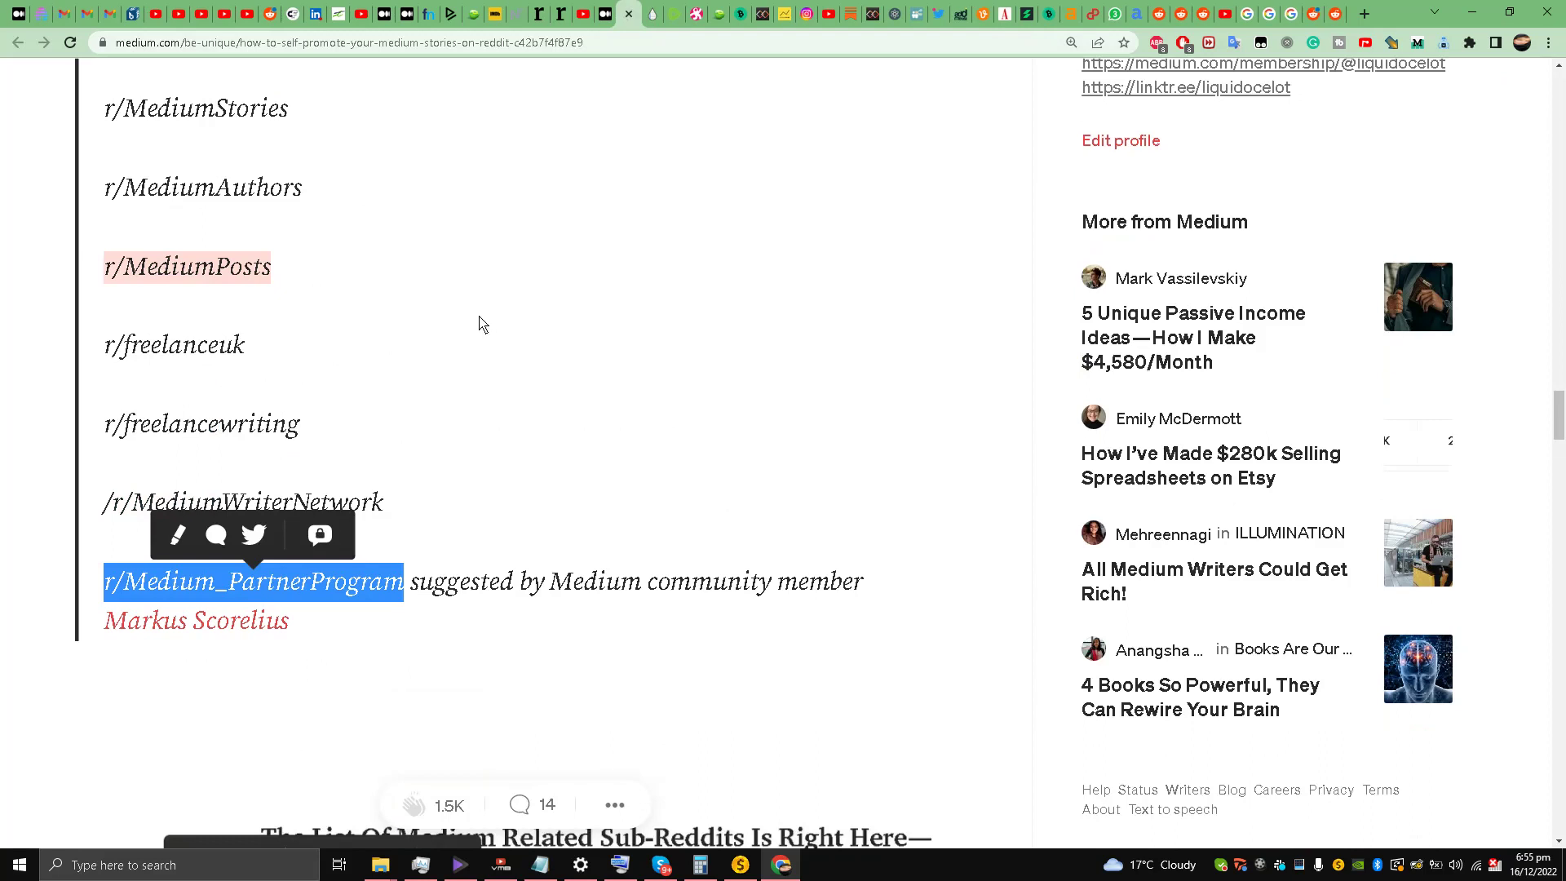
triple_click(213, 434)
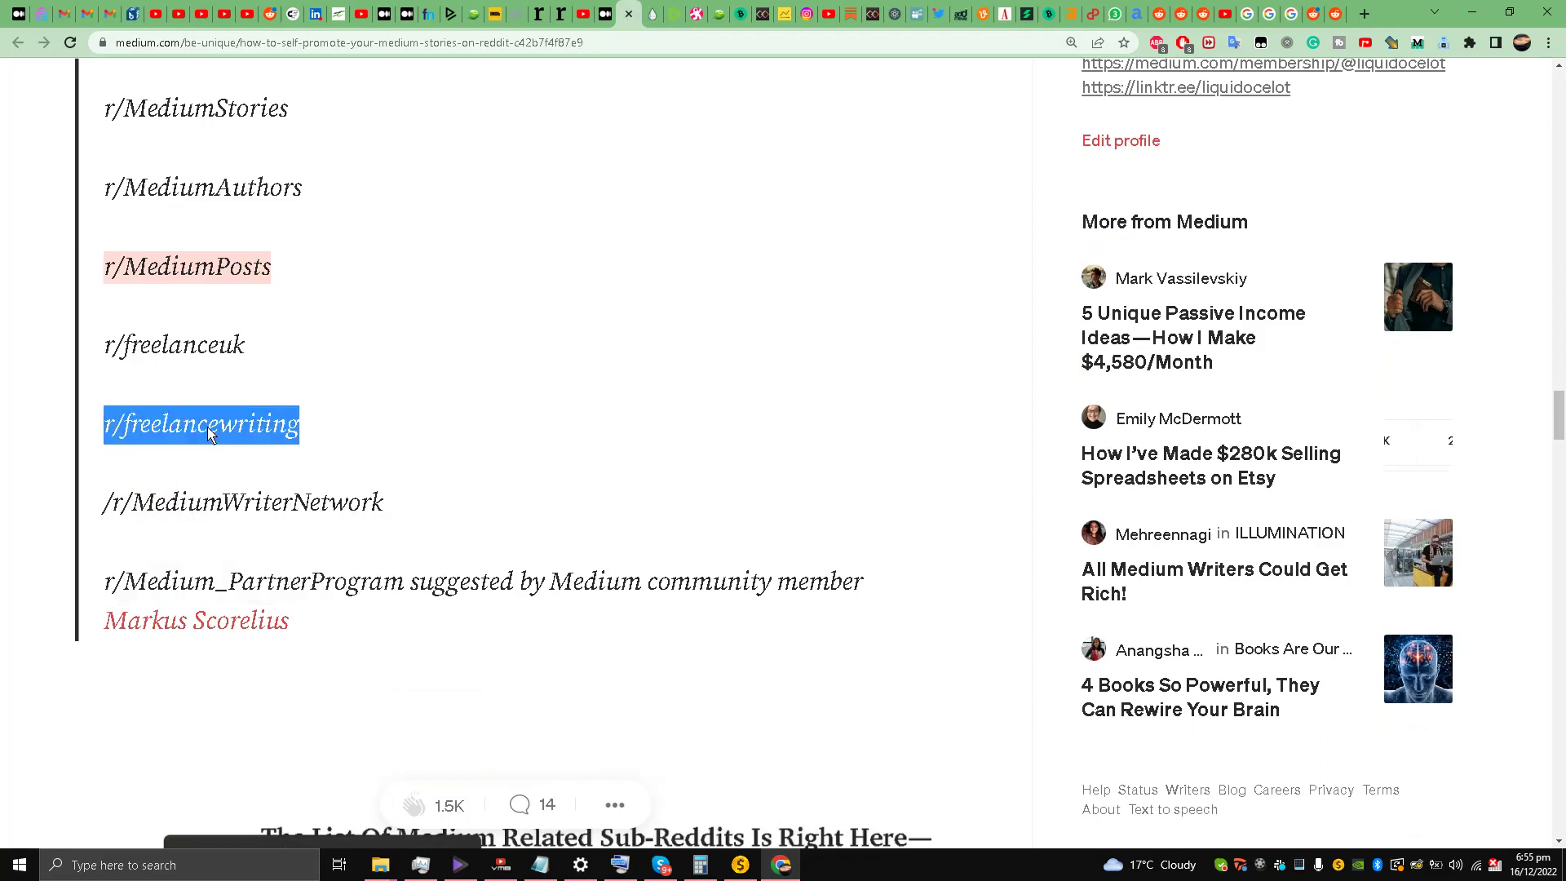
right_click(213, 434)
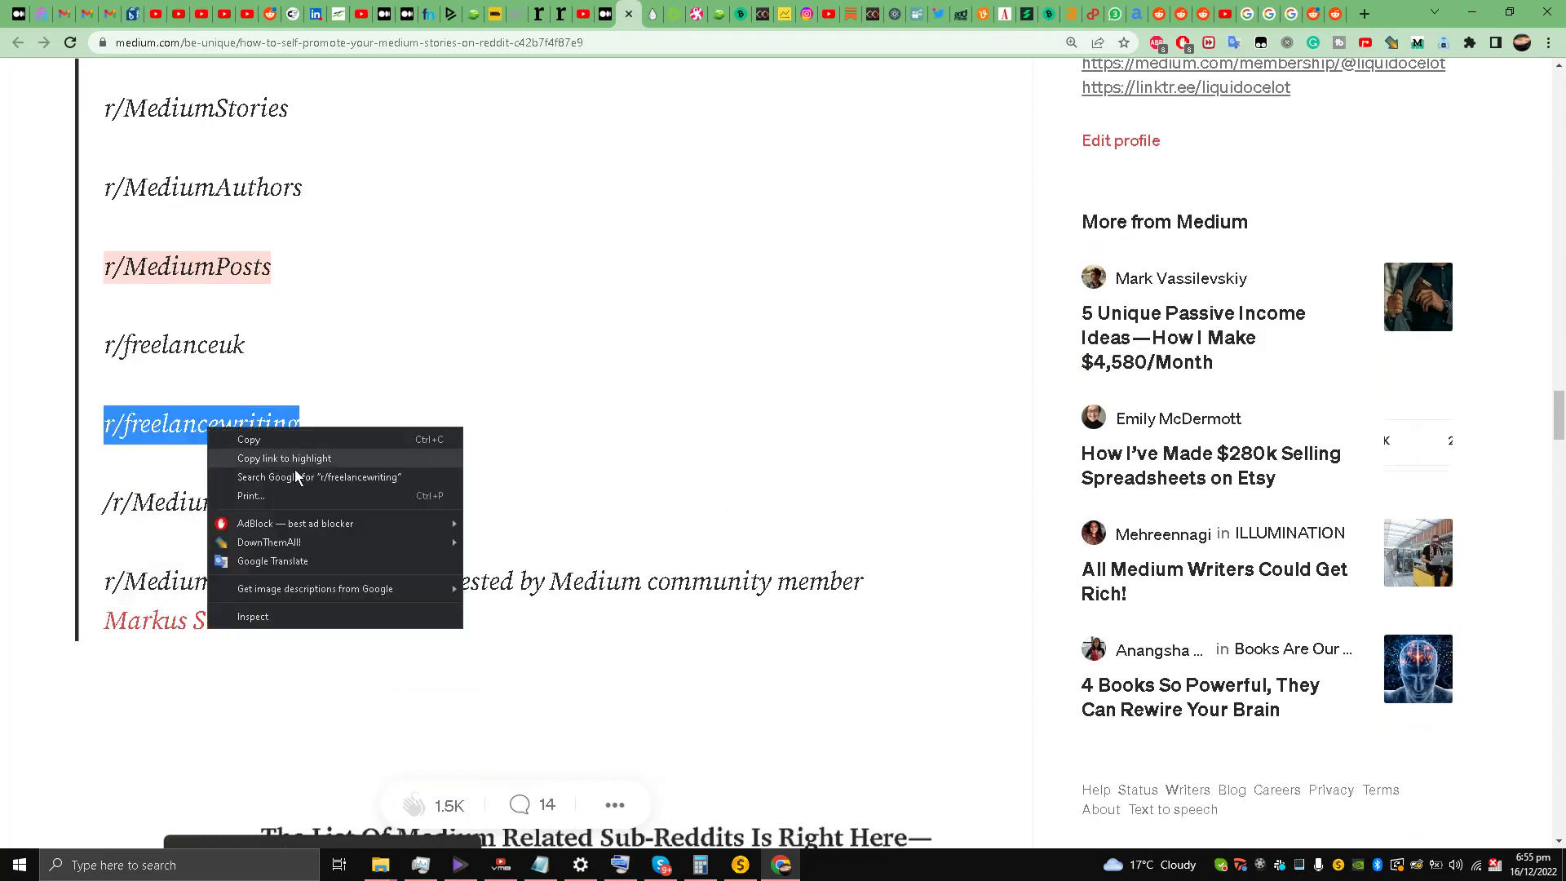
key("Escape")
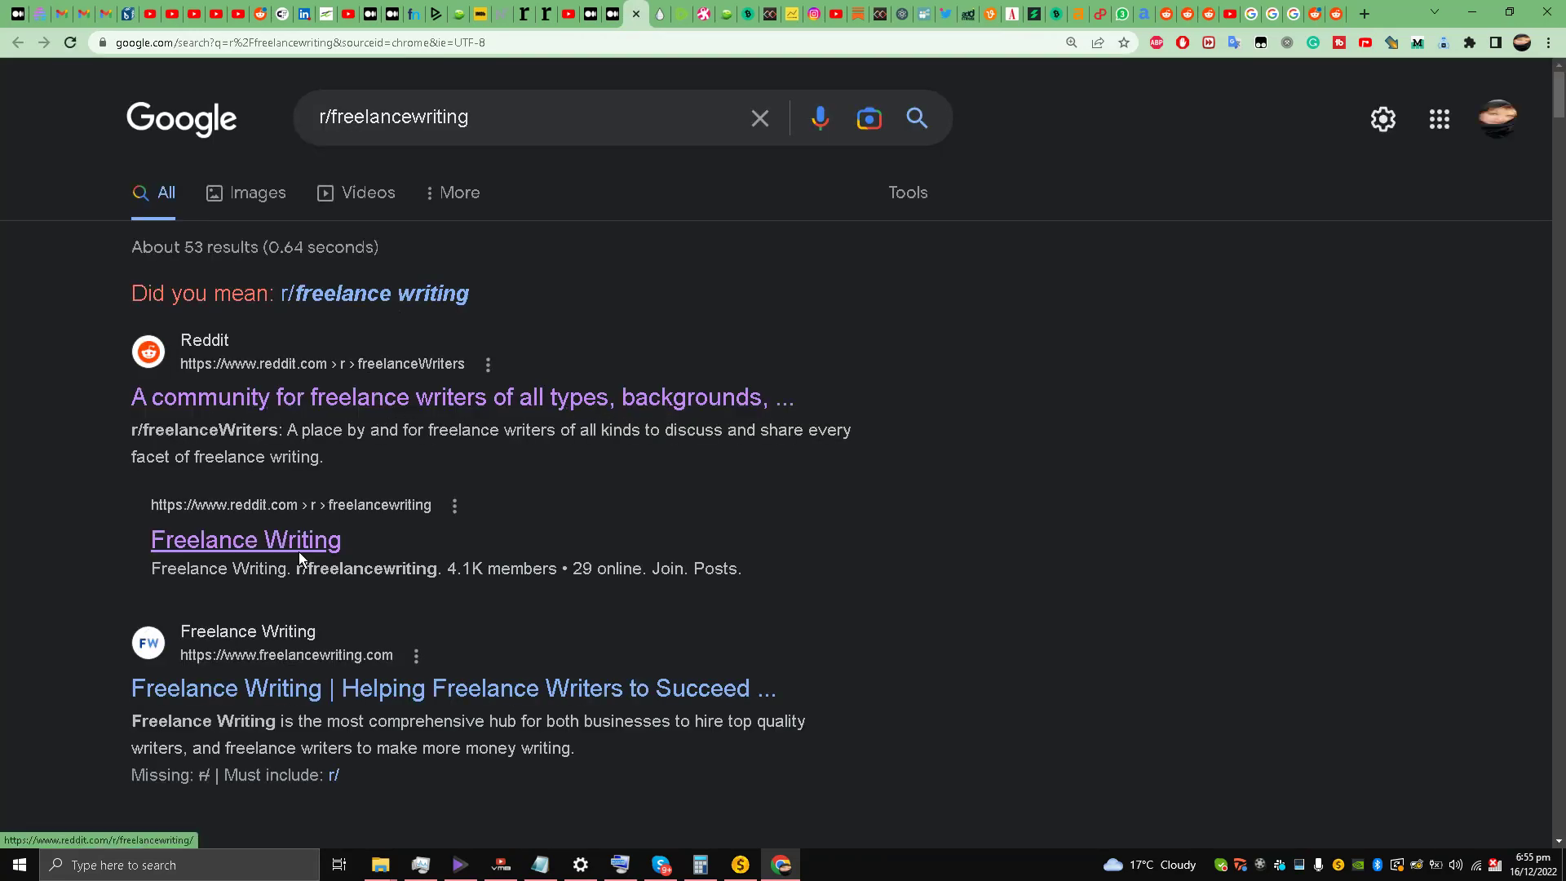
- Open the Freelance Writing community from the results, then close the Google results tab
left_click(245, 540)
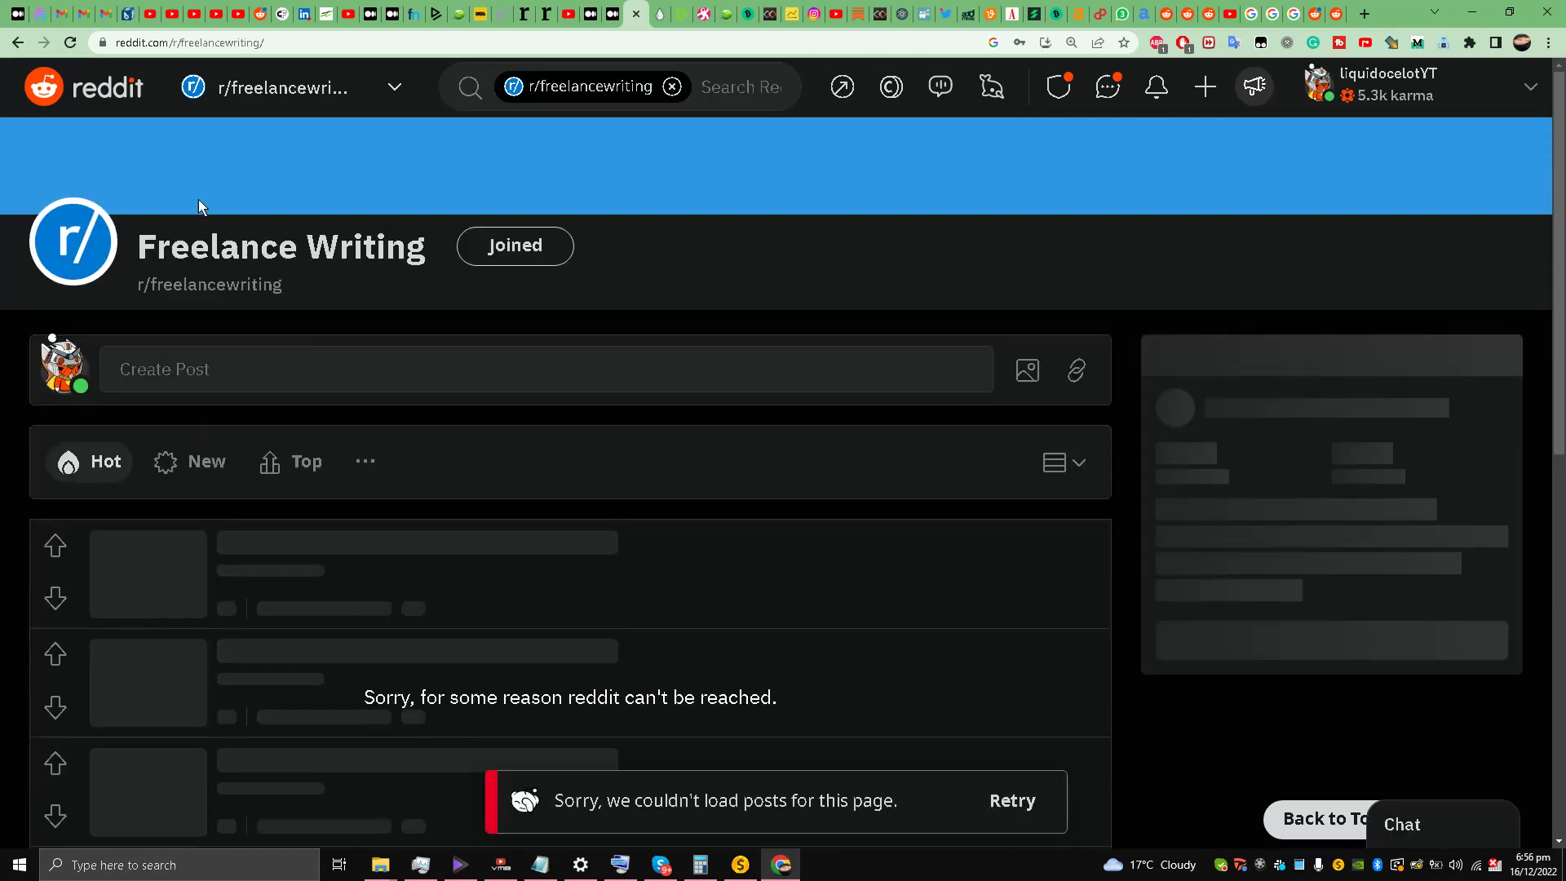
left_click(18, 43)
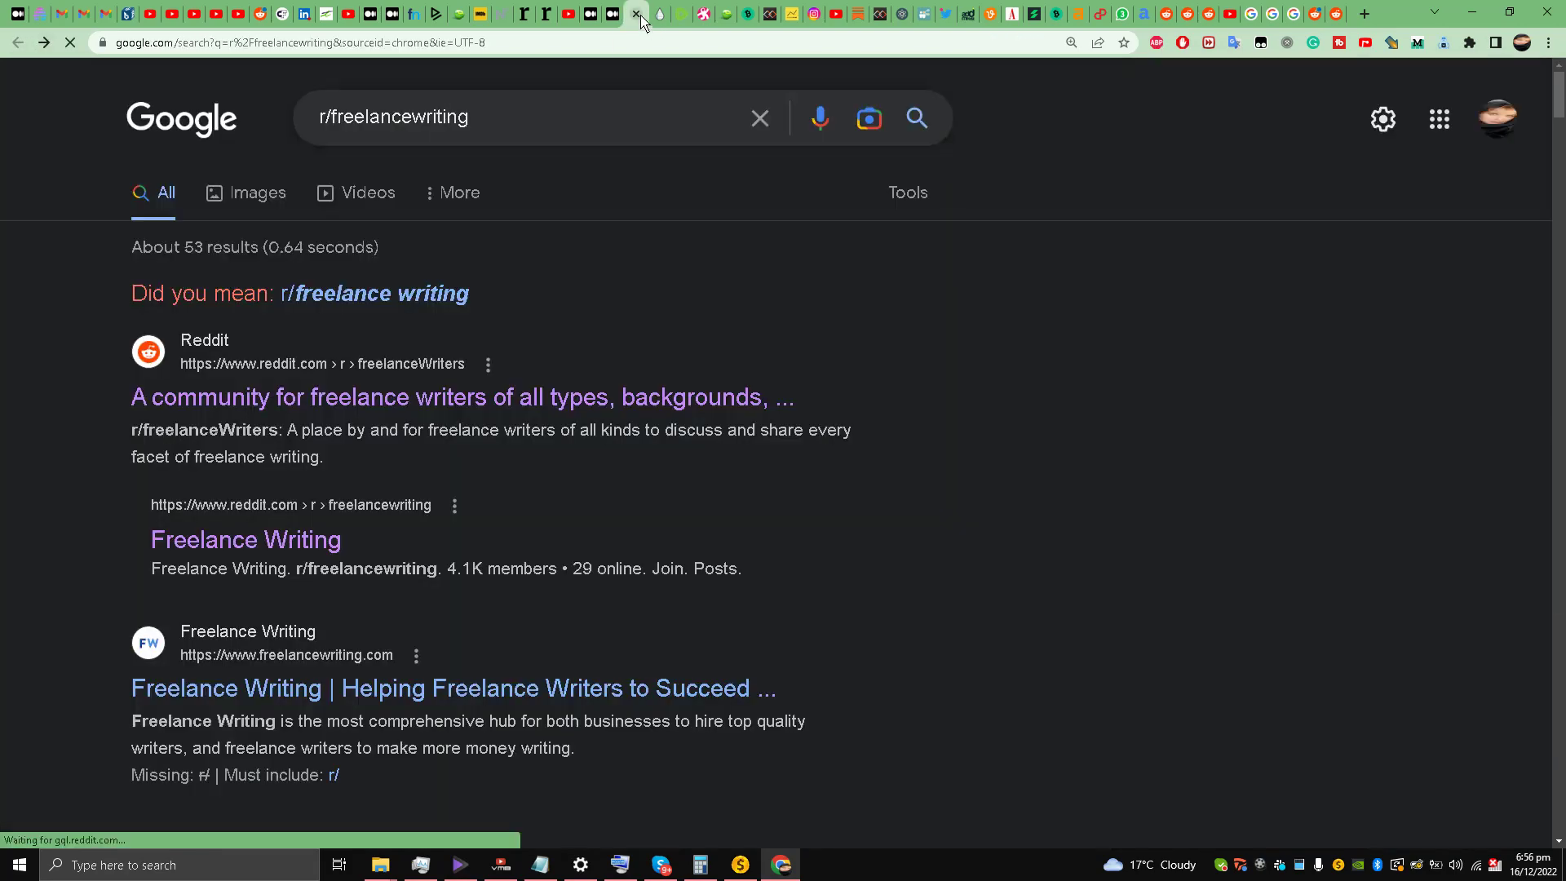
left_click(637, 14)
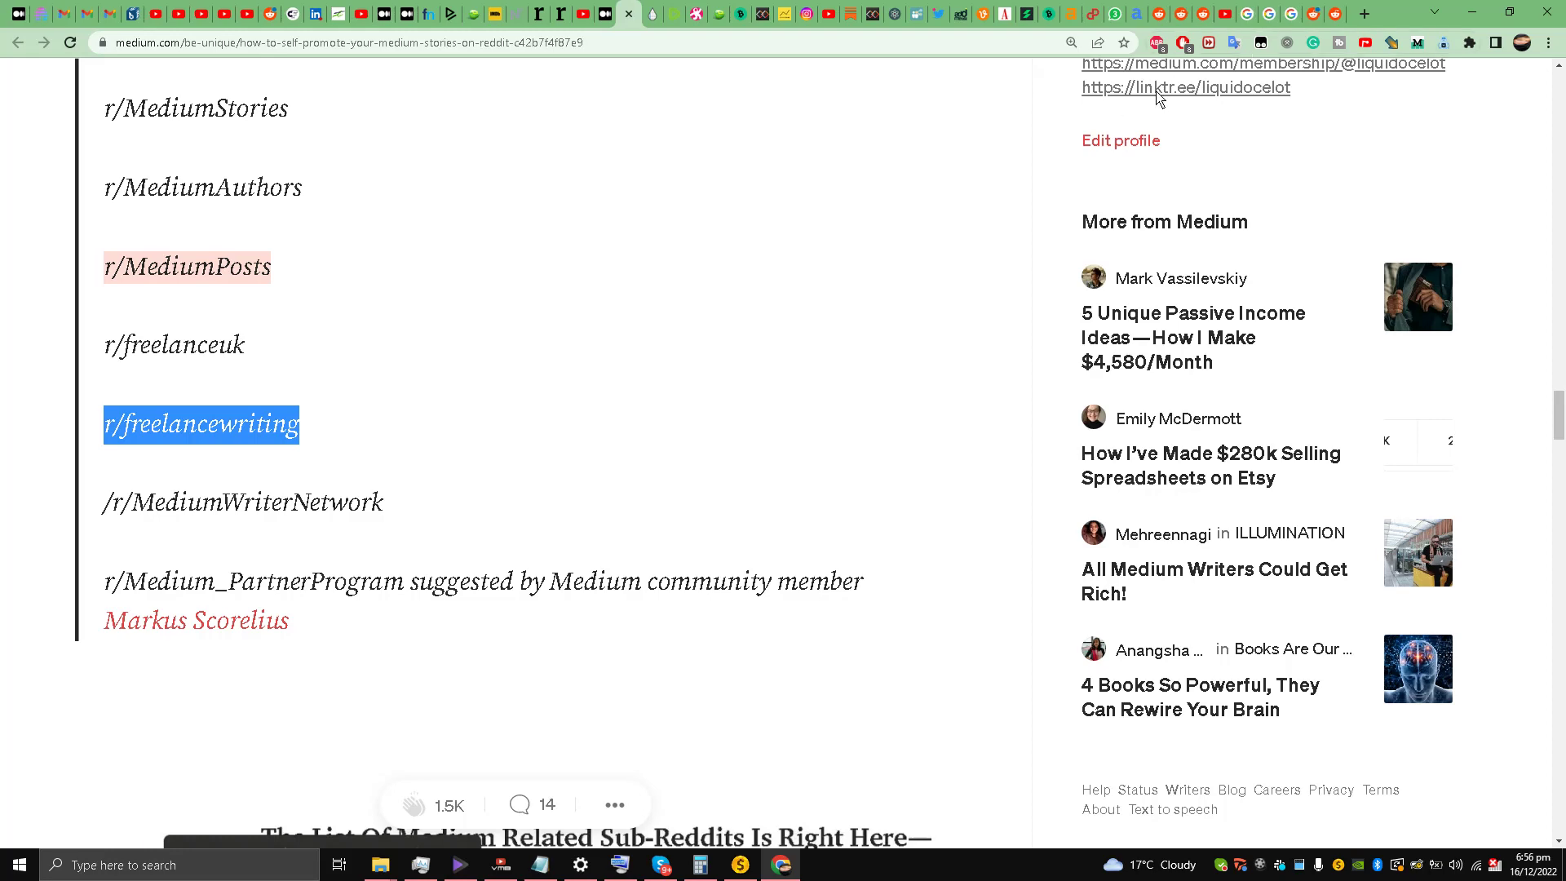
- Scroll up to the 'Generals Rules To Follow On Reddit' heading and stop the screen recording
scroll(804, 276, "up", 10)
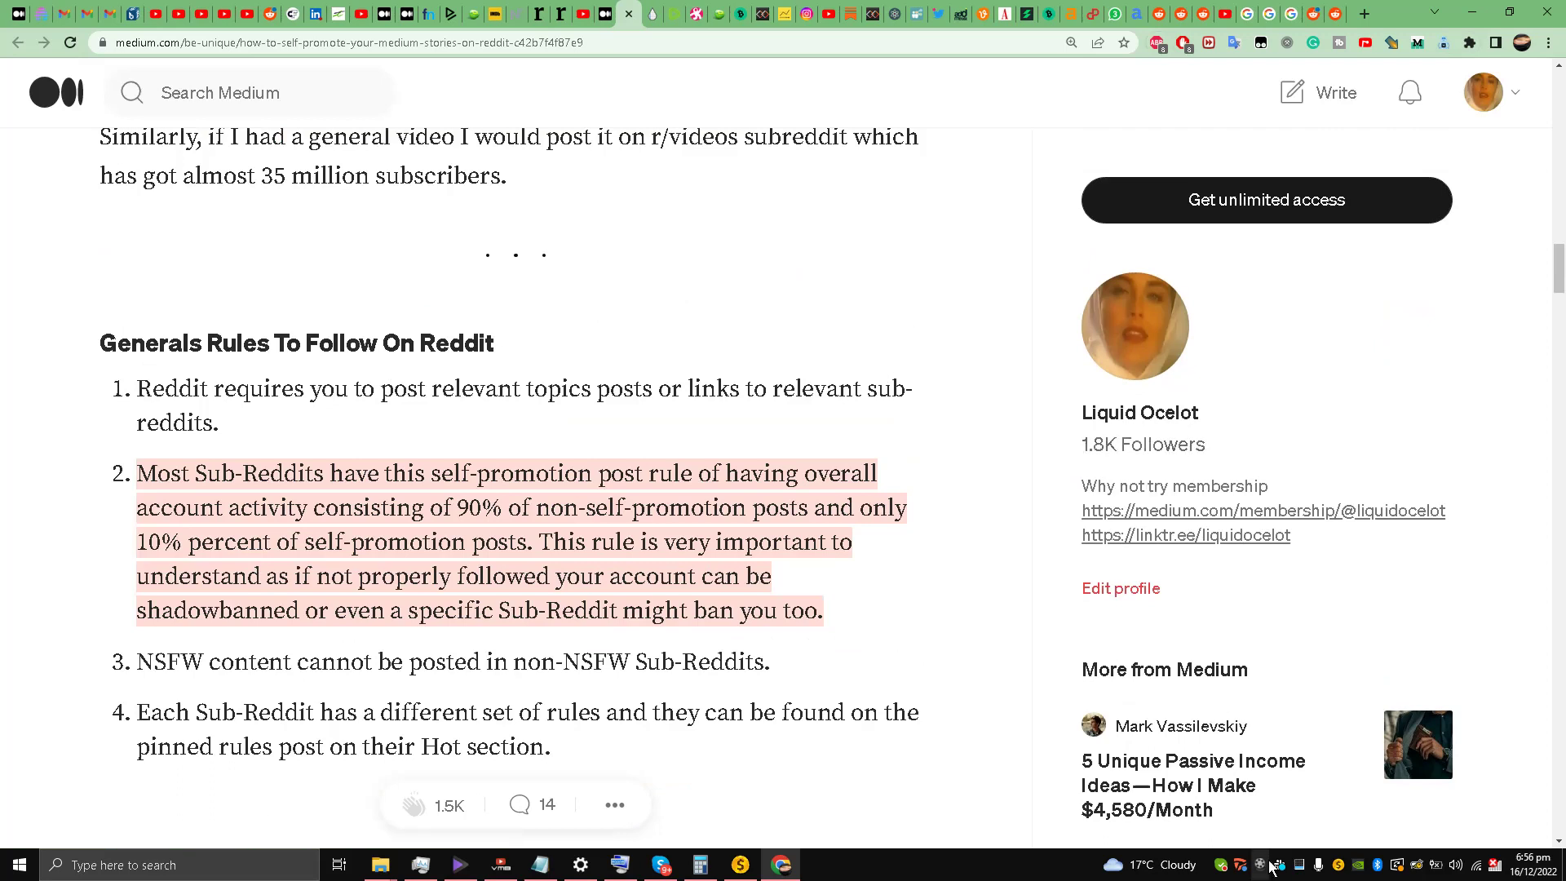
left_click(1261, 865)
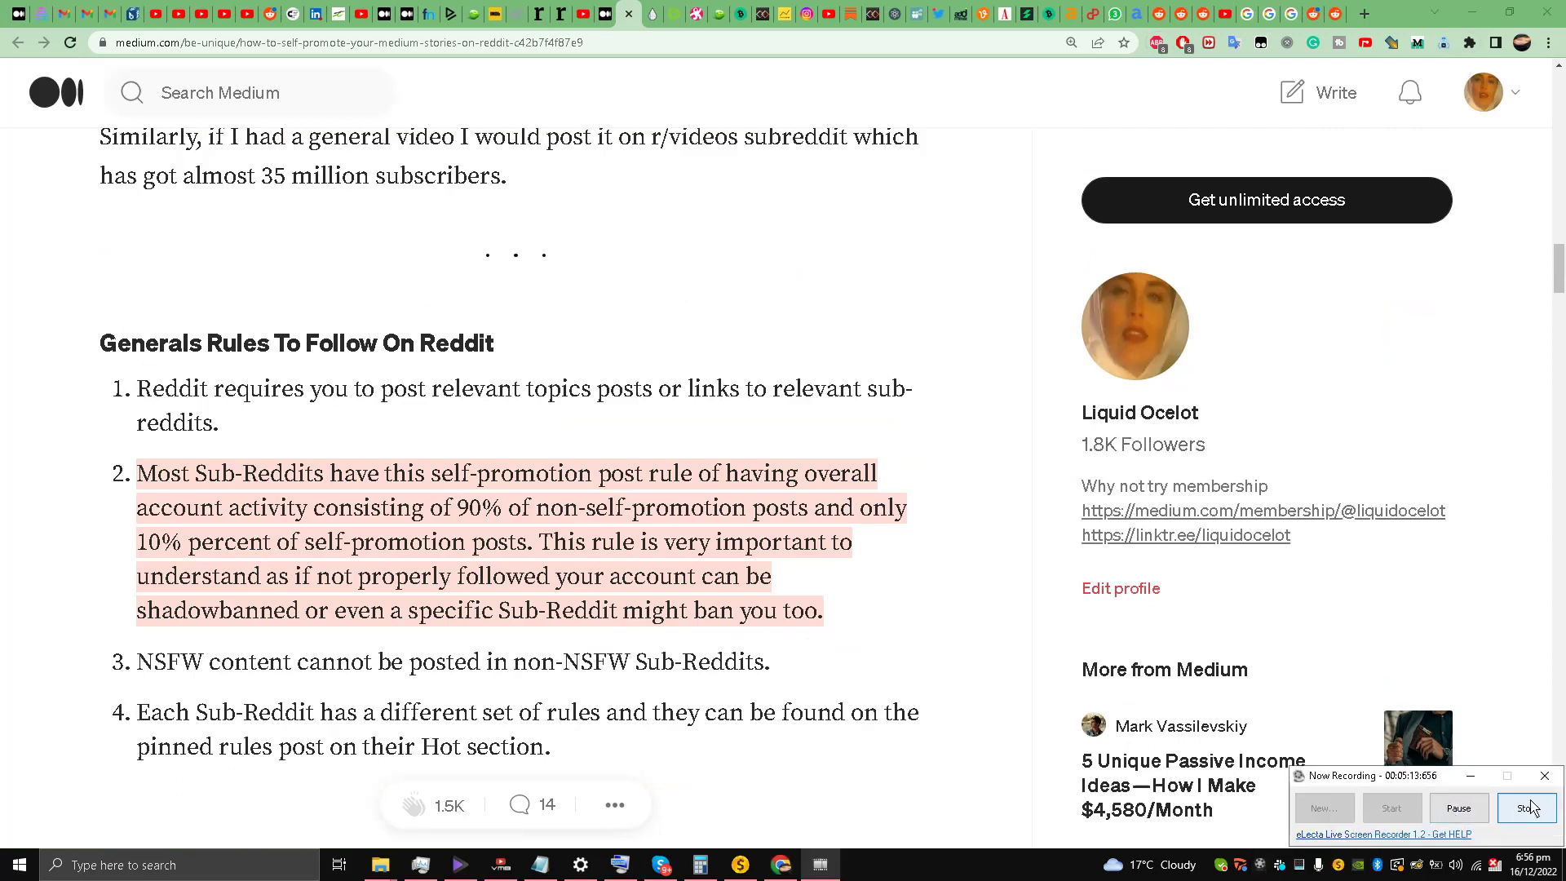